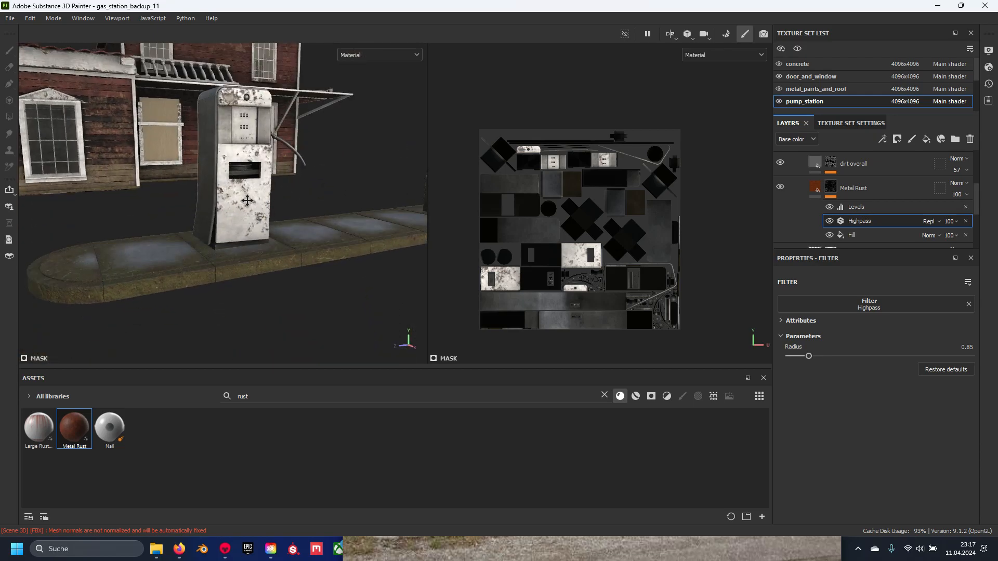
Examine the gas pump model from the front and side and compare it with the reference photo old-abandoned-gas-station.jpg
scroll(264, 214, up, 10)
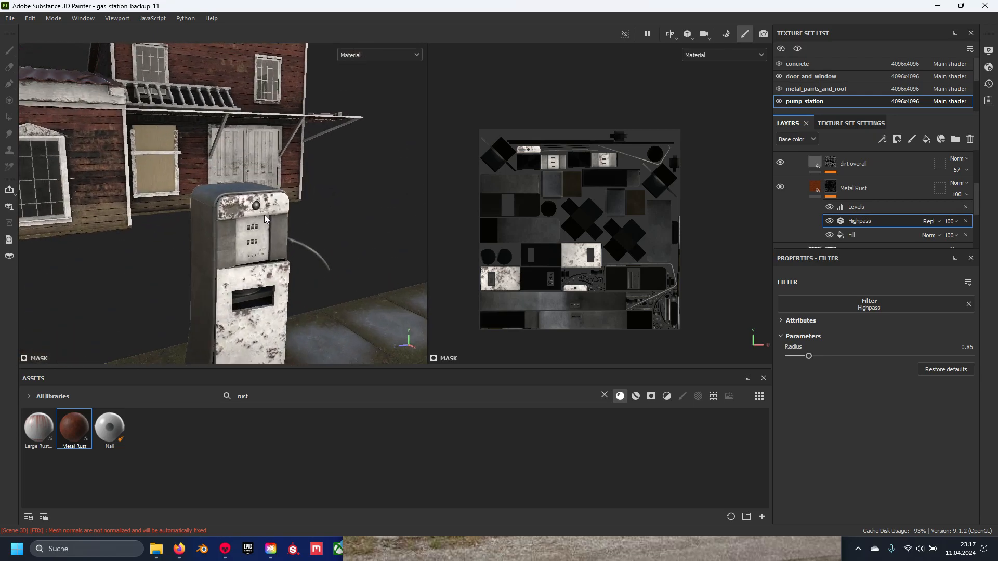
alt+drag(267, 253, 211, 204)
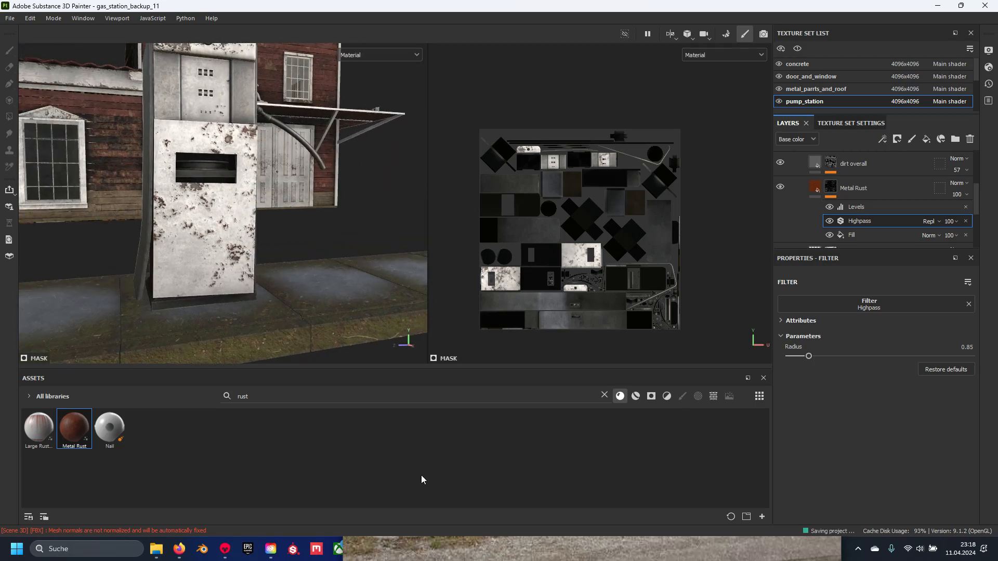
click(507, 557)
drag(605, 391, 689, 446)
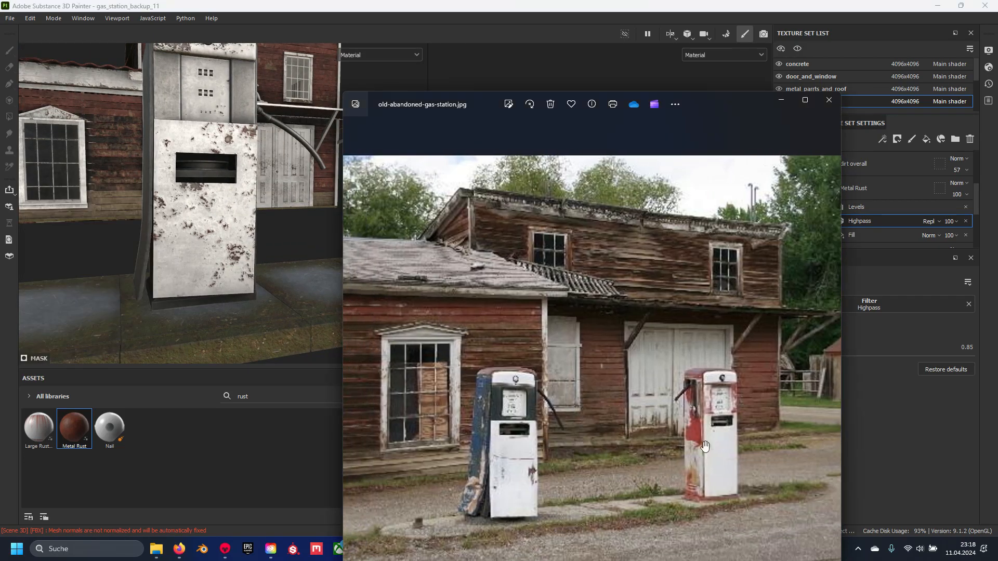
click(493, 8)
alt+drag(201, 183, 203, 233)
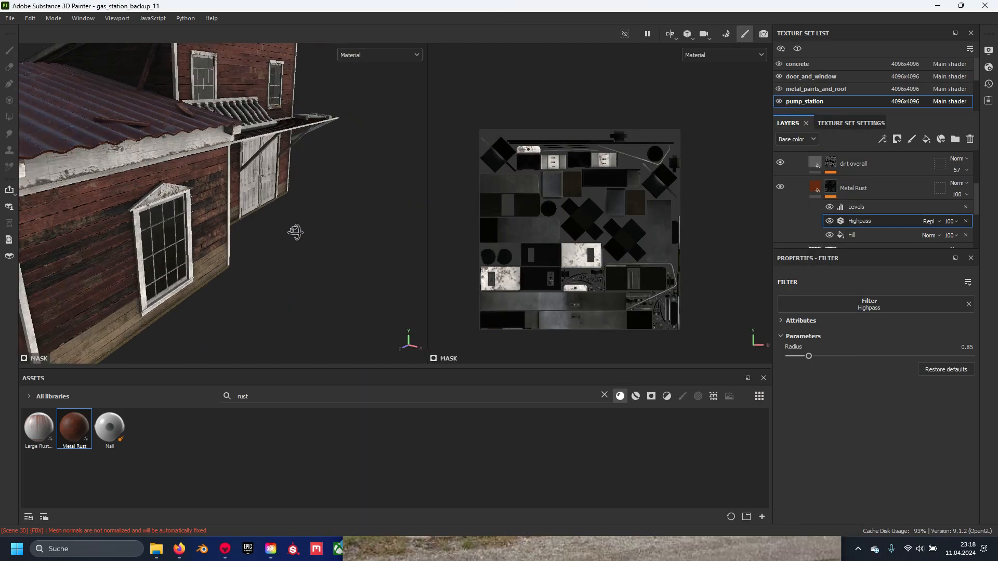
scroll(275, 244, up, 5)
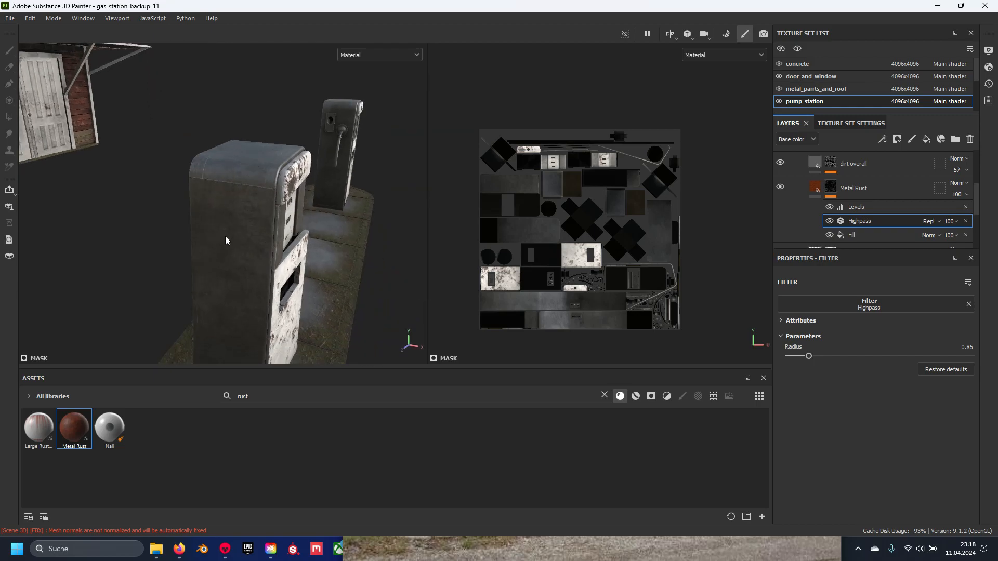
scroll(826, 192, up, 3)
Duplicate the color_white peeling folder in the pump_station texture set and rename the copy color_blue peeling
click(801, 205)
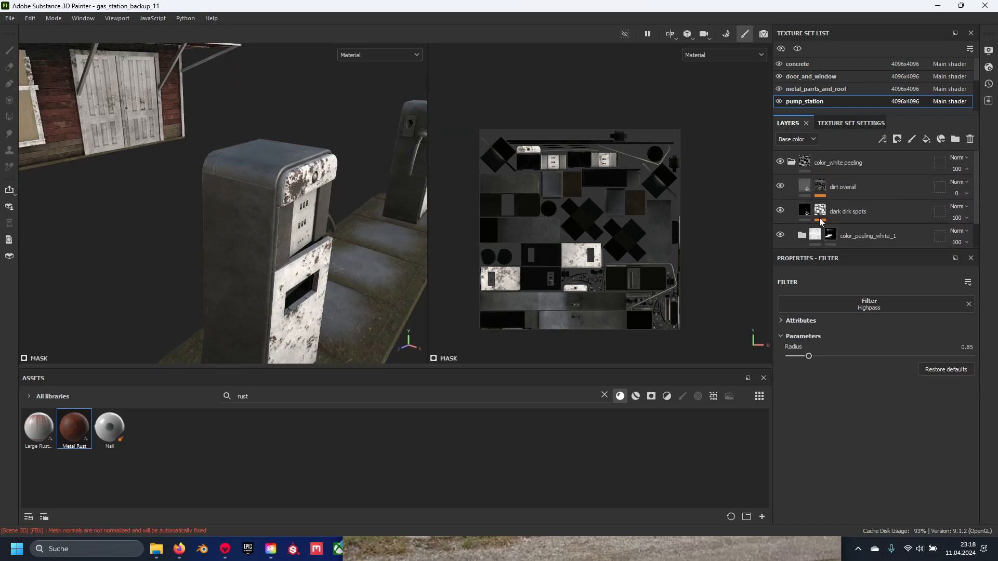
click(792, 162)
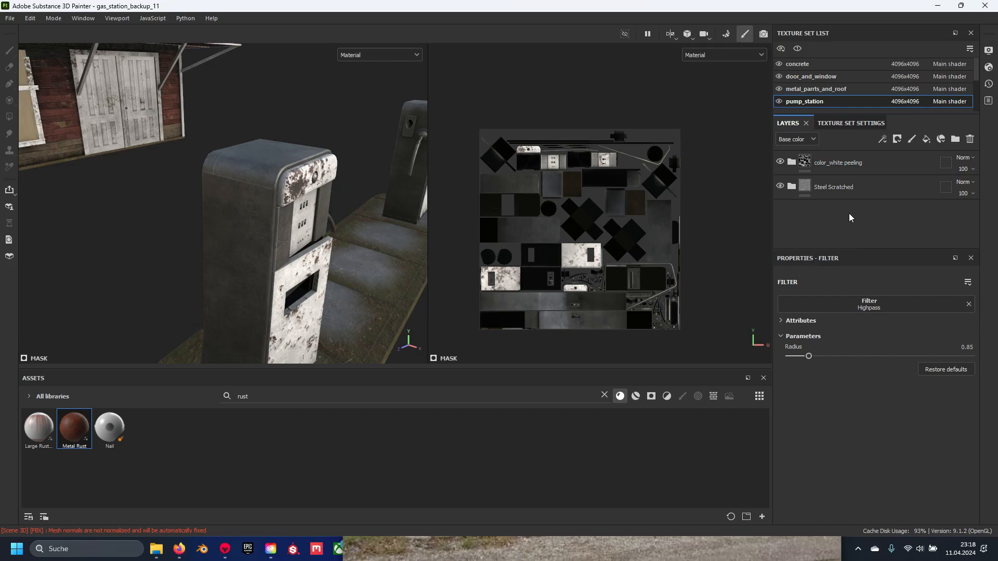
click(793, 162)
click(792, 162)
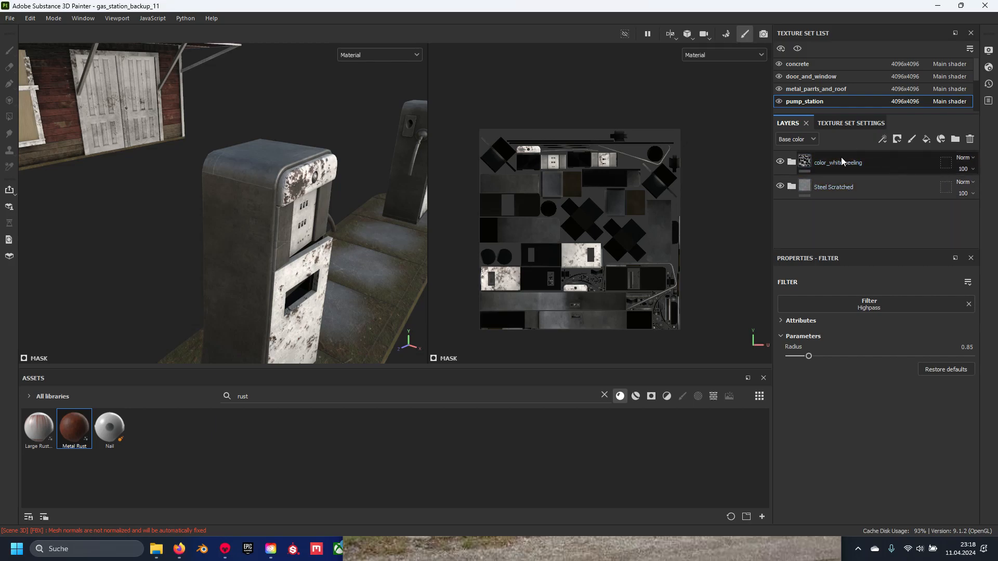
click(842, 162)
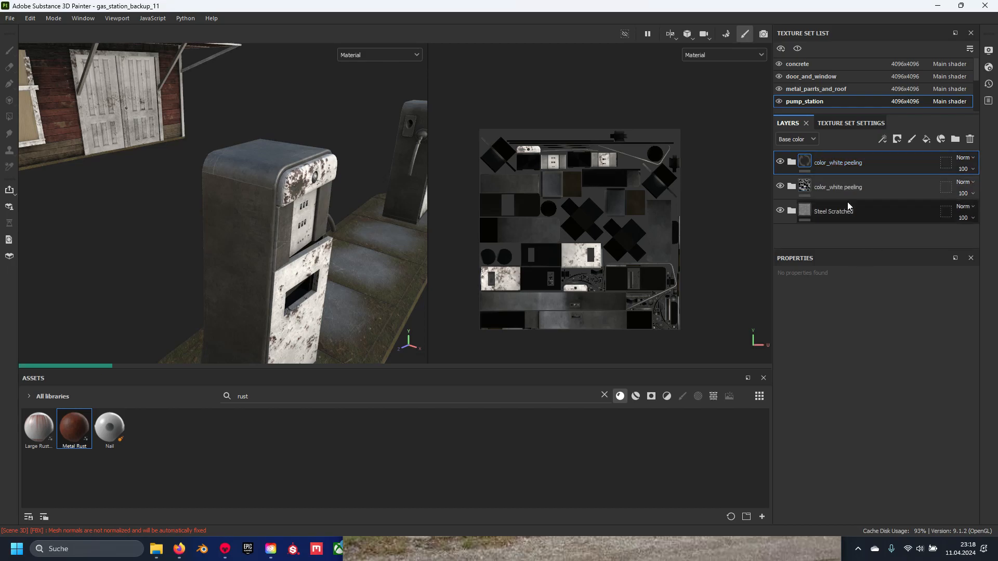
double_click(845, 164)
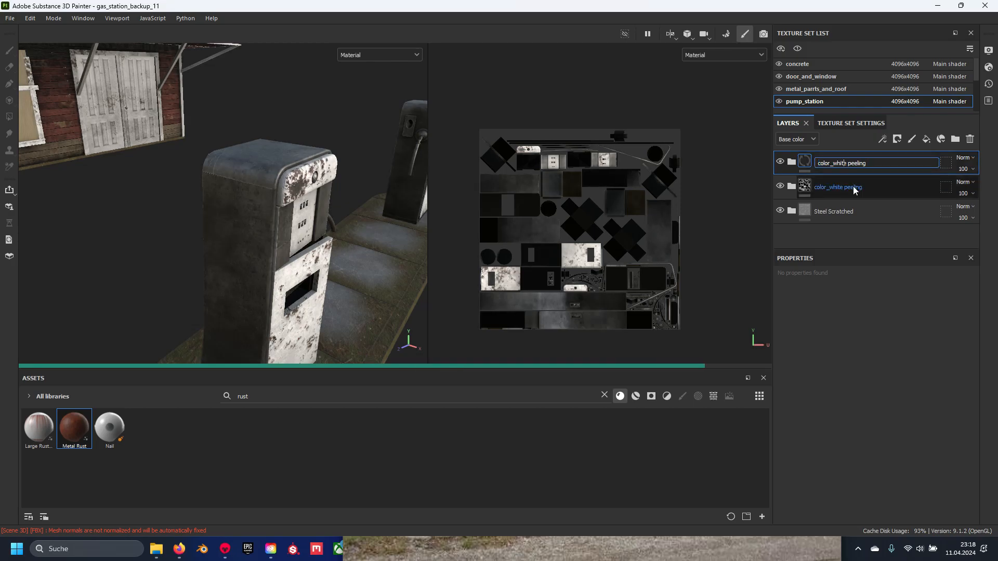
text(blue)
key(Return)
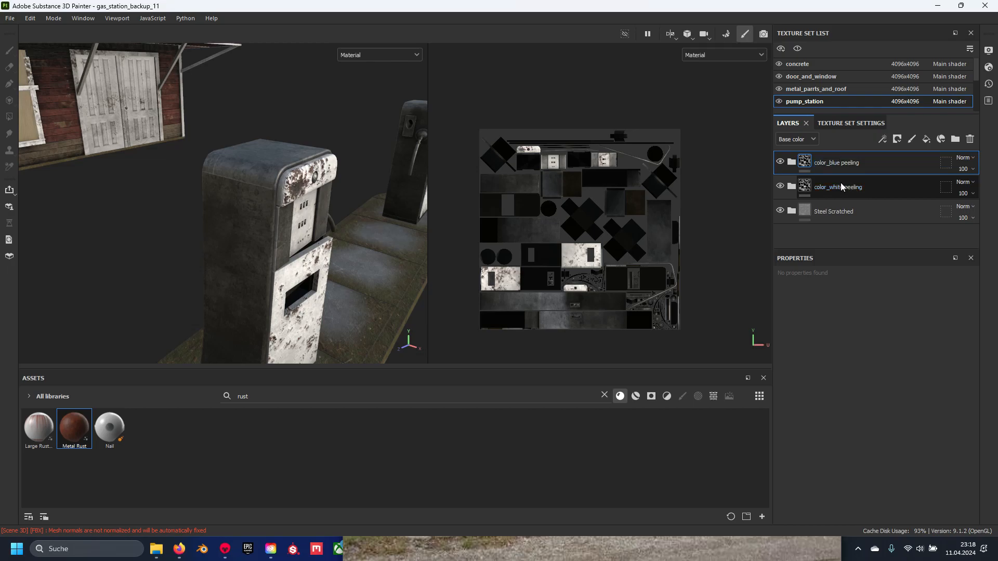
Add a black mask to the color_blue peeling folder and reveal the pump's outer housing with Polygon Fill
right_click(831, 160)
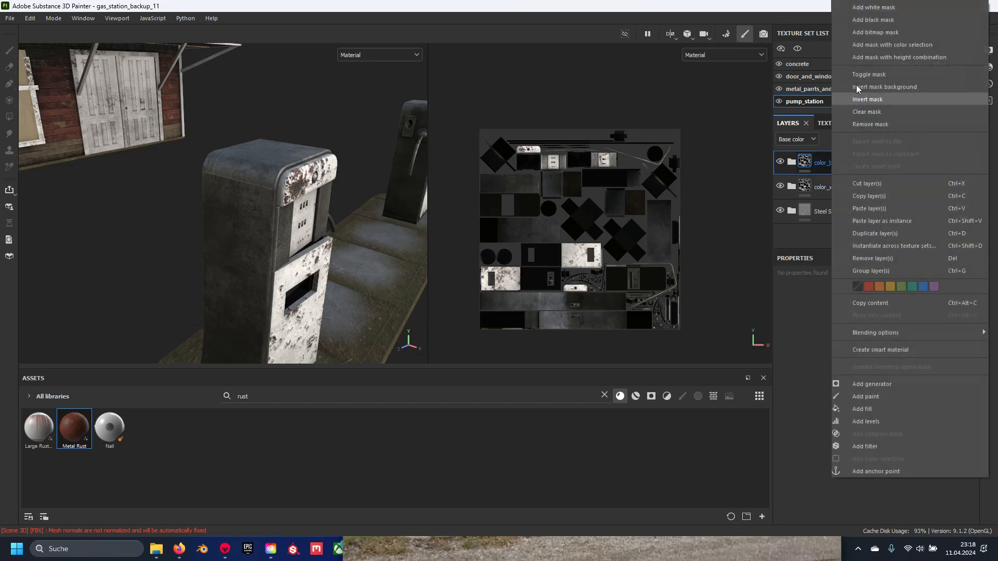
click(875, 22)
alt+drag(347, 216, 127, 151)
click(10, 117)
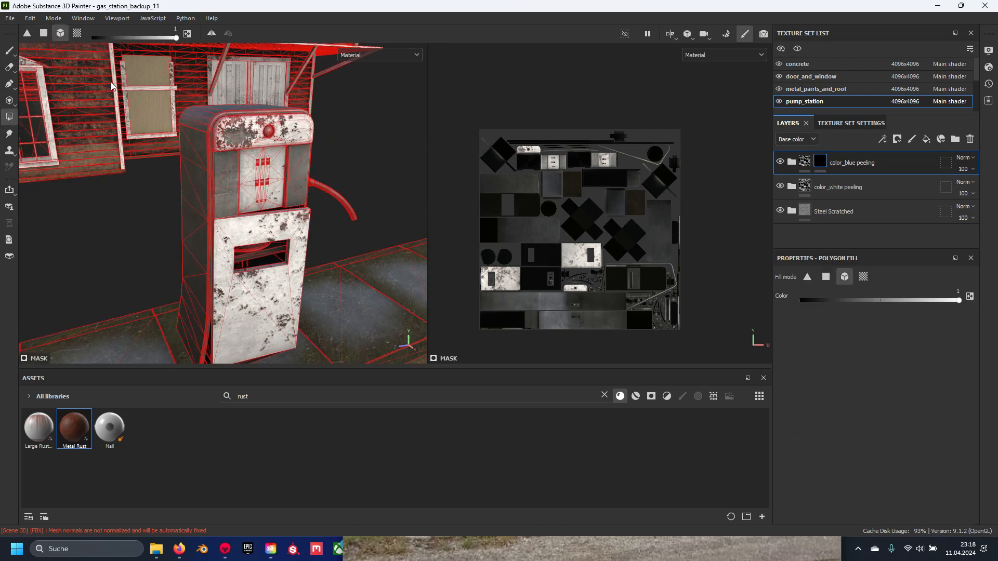
alt+drag(237, 123, 237, 168)
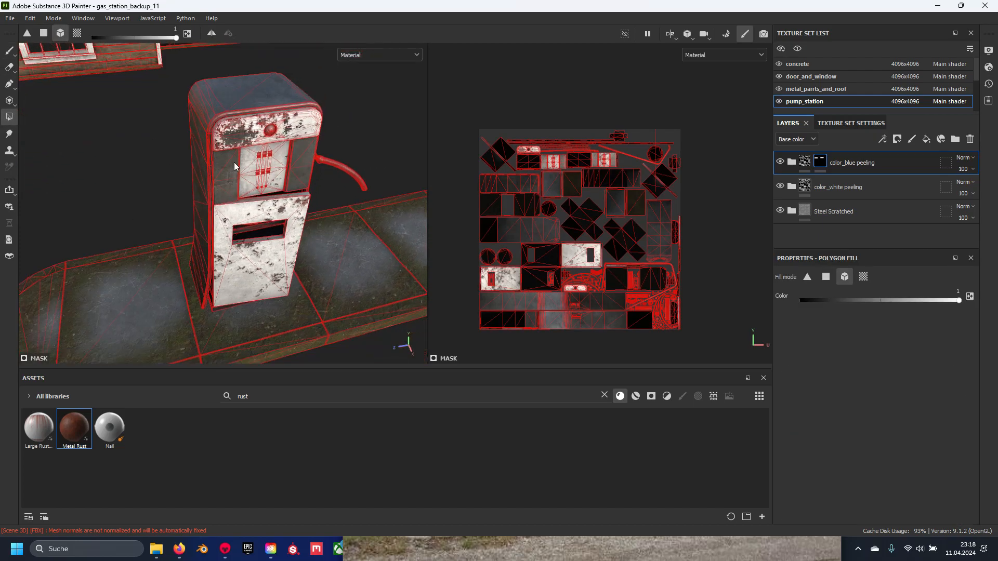
alt+drag(299, 204, 212, 158)
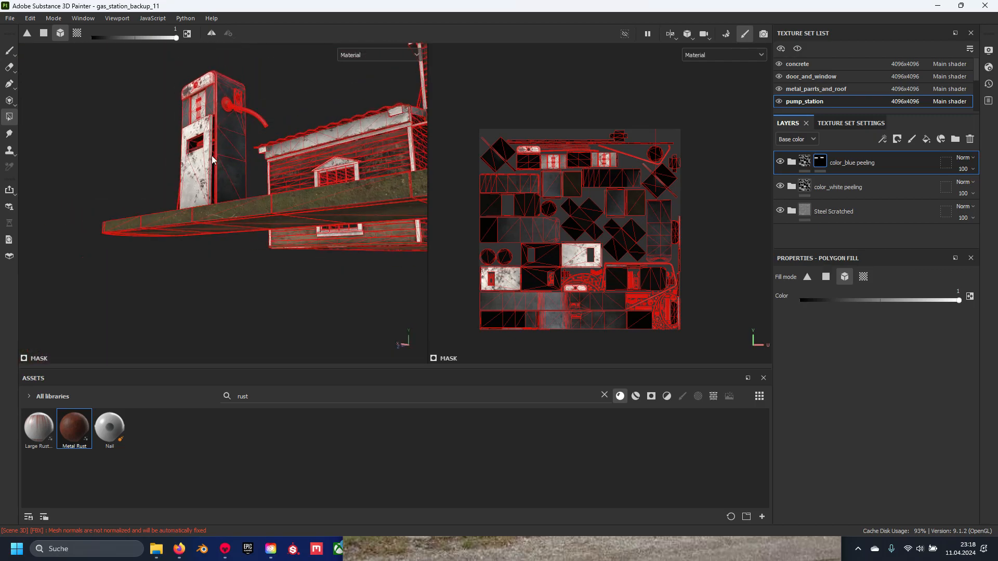
click(9, 52)
alt+drag(312, 197, 421, 202)
Rename the base_color_white layer inside the color_blue peeling folder to base_color_blue
click(791, 166)
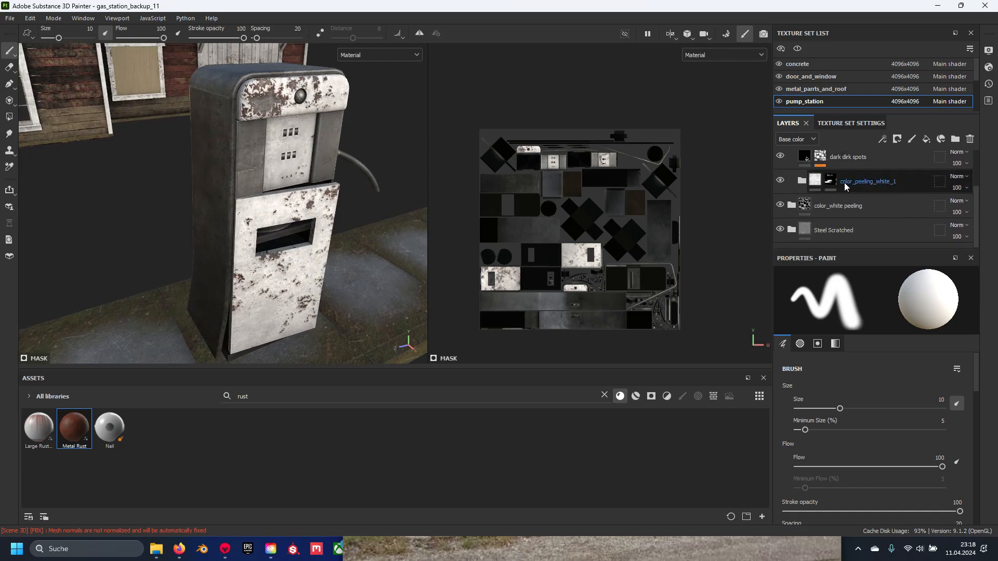
scroll(823, 199, down, 2)
scroll(824, 199, down, 2)
scroll(827, 199, up, 2)
scroll(844, 195, down, 1)
click(876, 216)
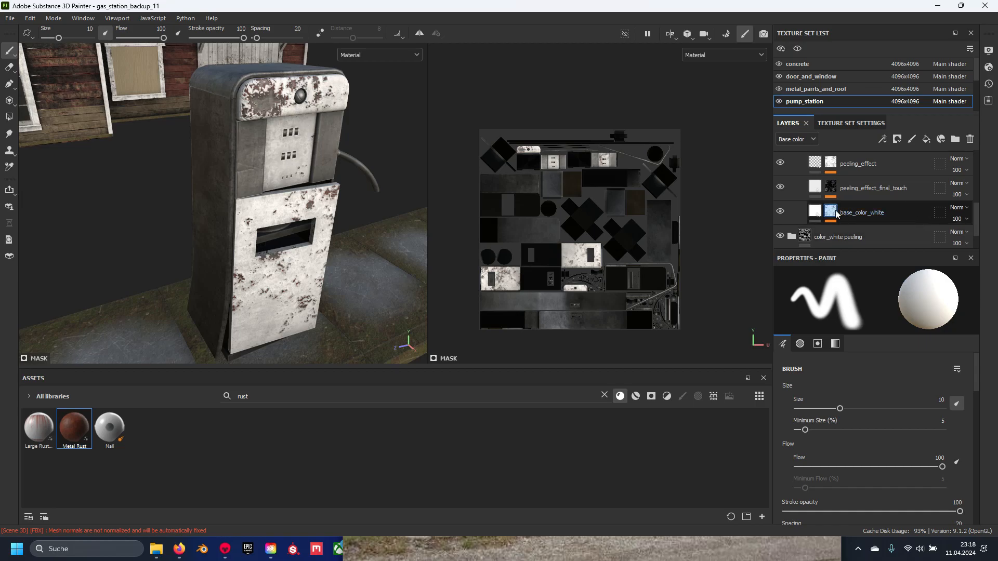
double_click(897, 214)
key(Return)
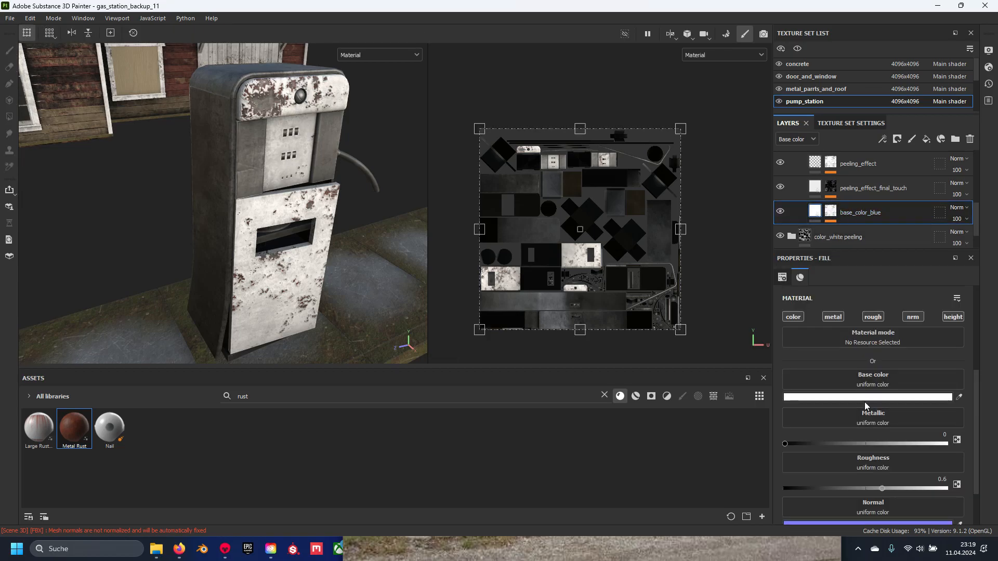
Sample the blue side of the pump in the reference photo as the base color of base_color_blue
key(alt+Tab)
drag(489, 104, 402, 71)
scroll(889, 395, down, 1)
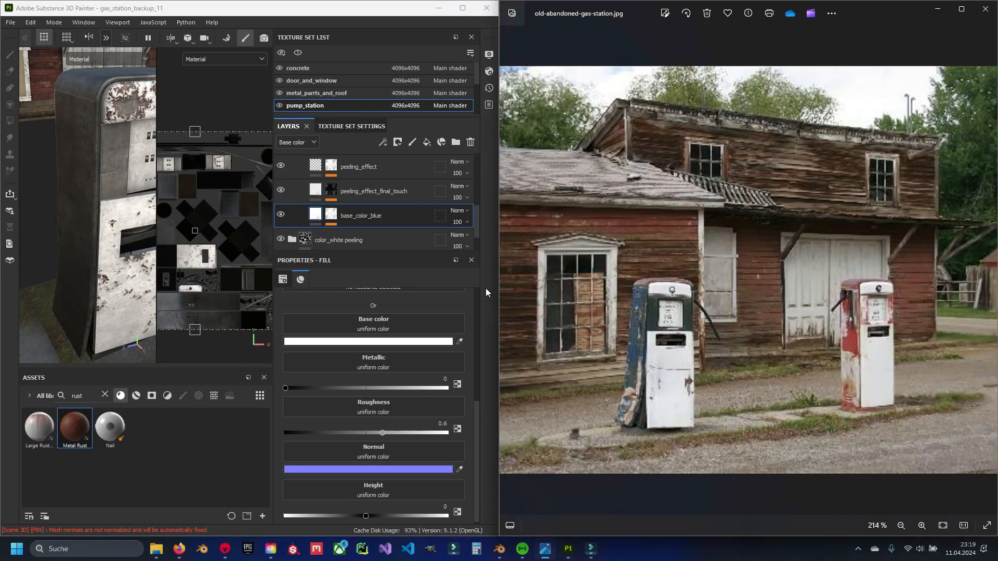
click(460, 339)
click(655, 379)
drag(352, 5, 473, 59)
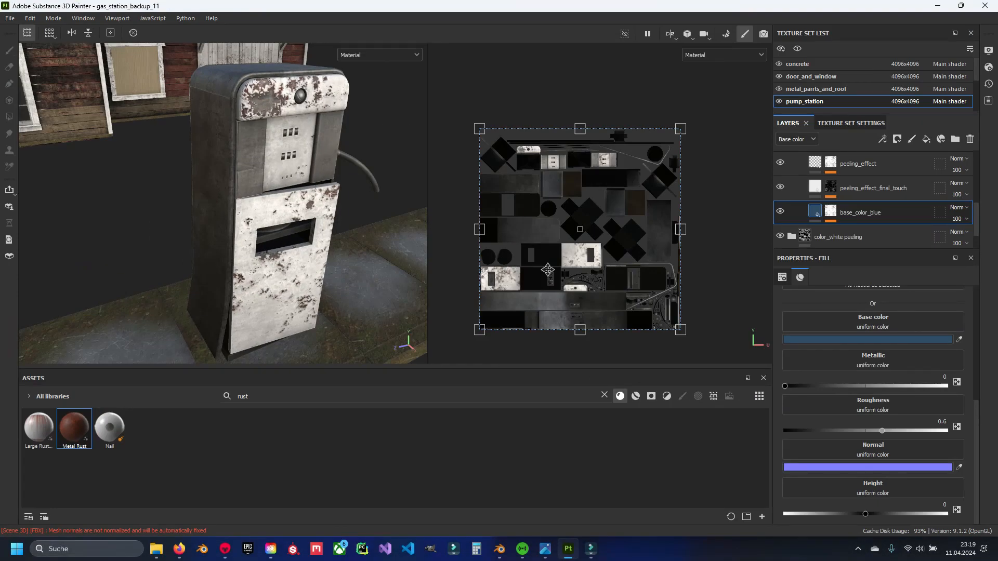
Reset the mask of the copied color_peeling_white_1 folder to black and reveal the pump's outer housing with Polygon Fill
scroll(873, 208, down, 3)
right_click(841, 186)
click(861, 45)
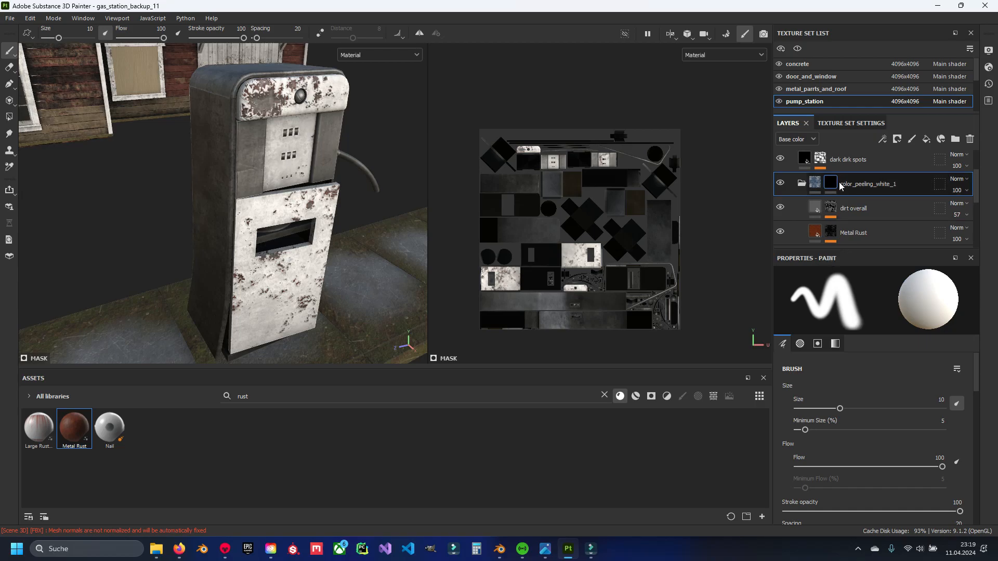
click(9, 117)
click(211, 207)
alt+drag(210, 208, 477, 126)
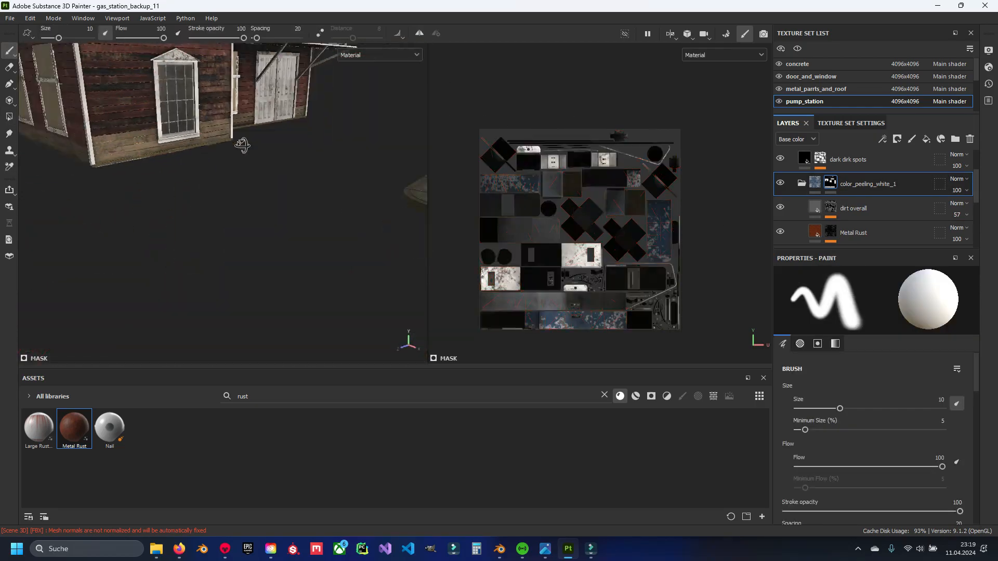
Hide and show the peeling_effect_final_touch layer to check what it contributes to the blue side panel
alt+drag(242, 145, 250, 178)
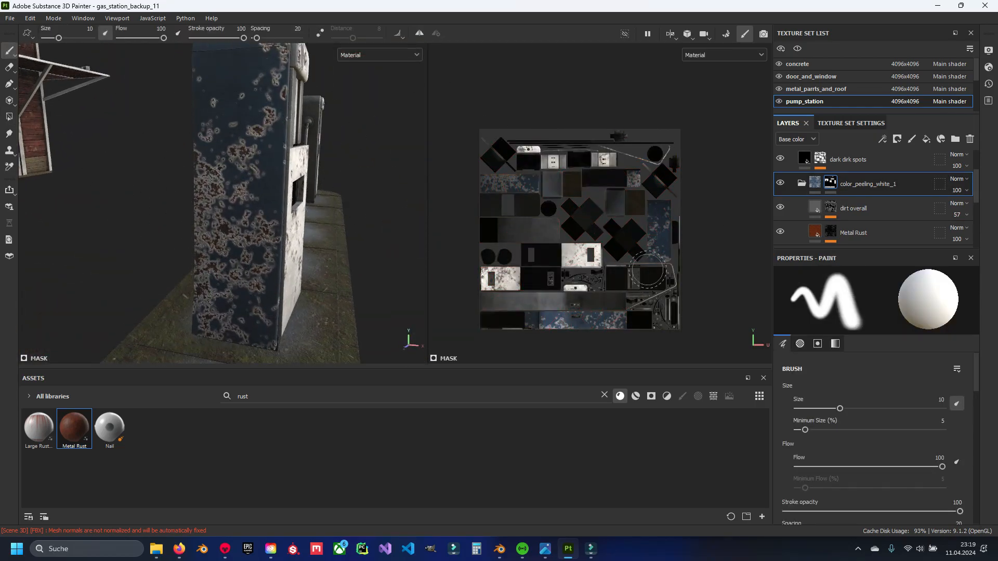
alt+drag(283, 244, 288, 235)
scroll(287, 235, up, 3)
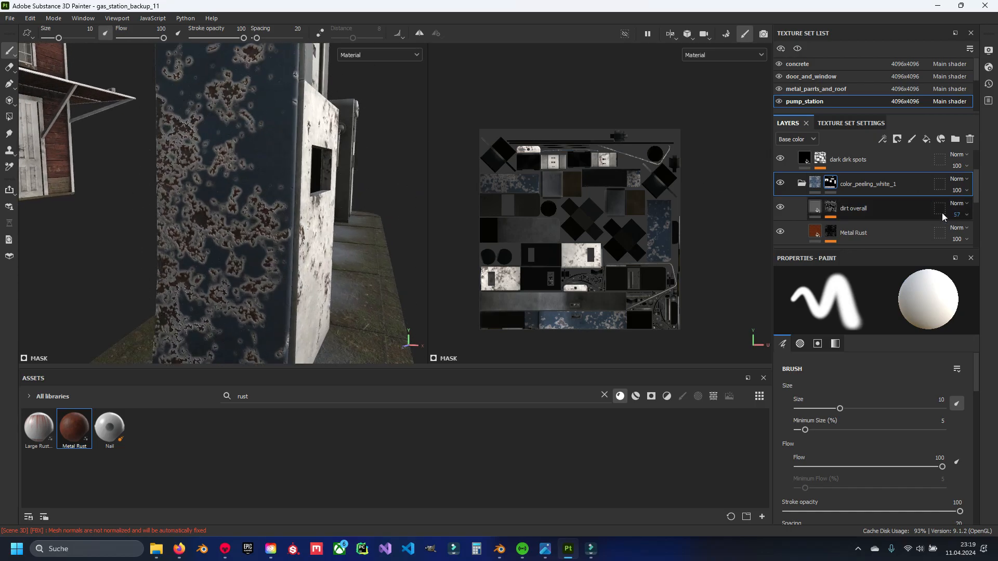
scroll(826, 208, down, 3)
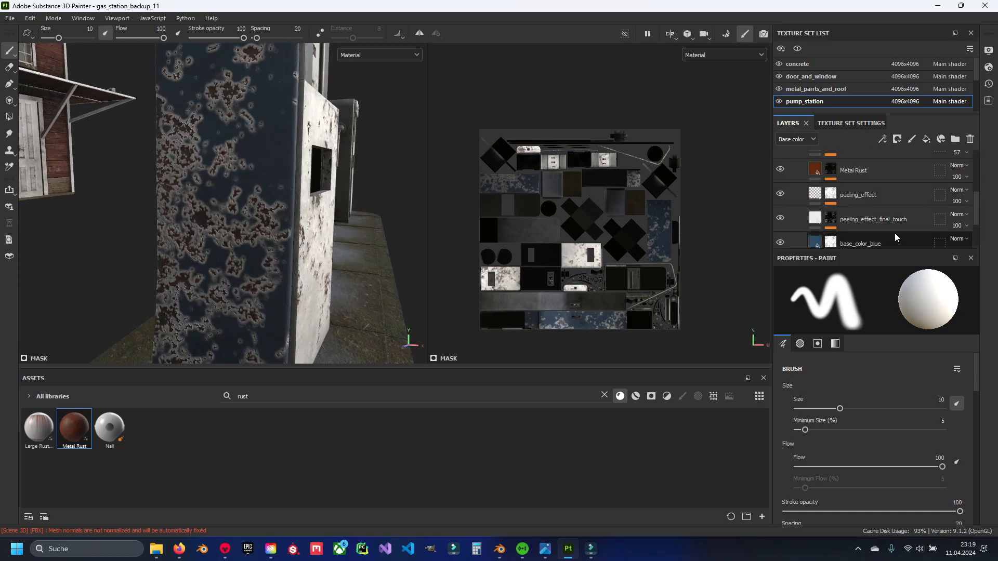
click(781, 218)
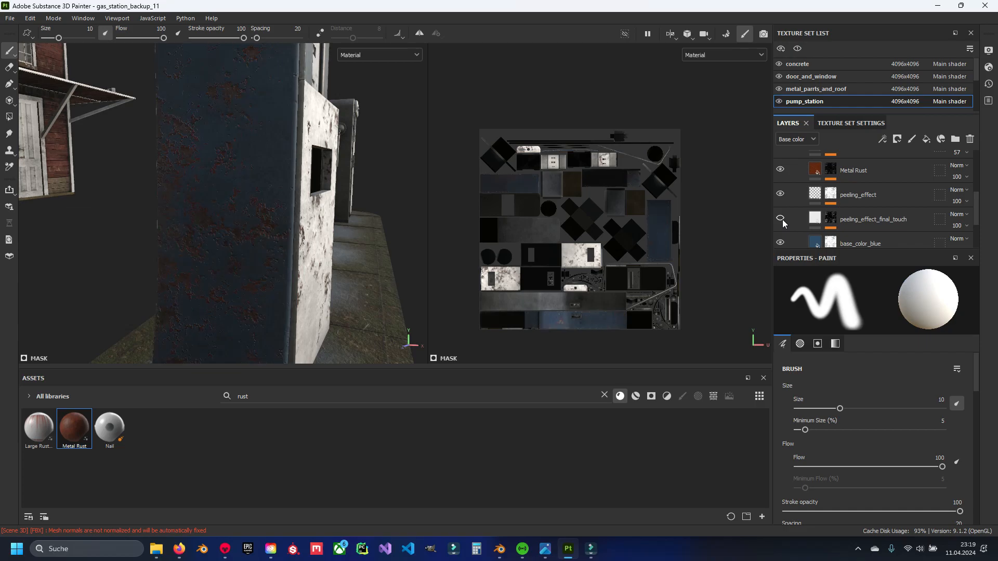
click(781, 219)
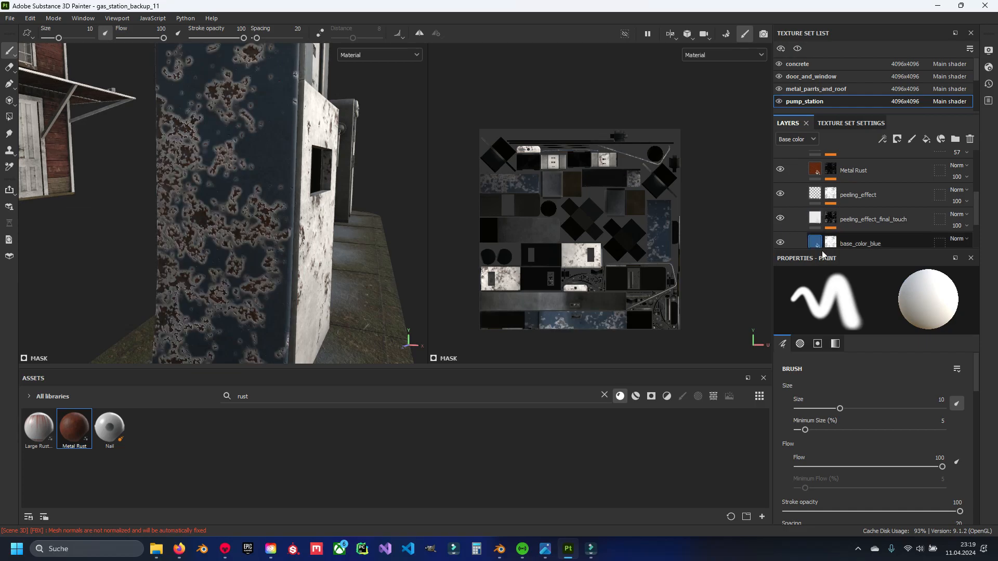
Copy base_color_blue's color 304D67 to the base color of peeling_effect_final_touch and lighten it to a brighter blue
scroll(817, 240, down, 1)
click(819, 214)
click(931, 339)
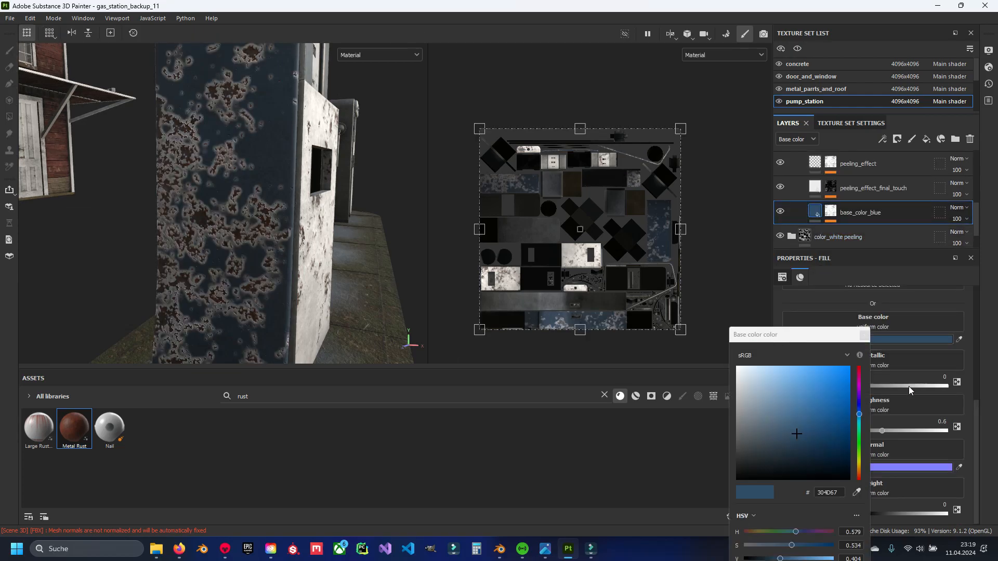
click(864, 336)
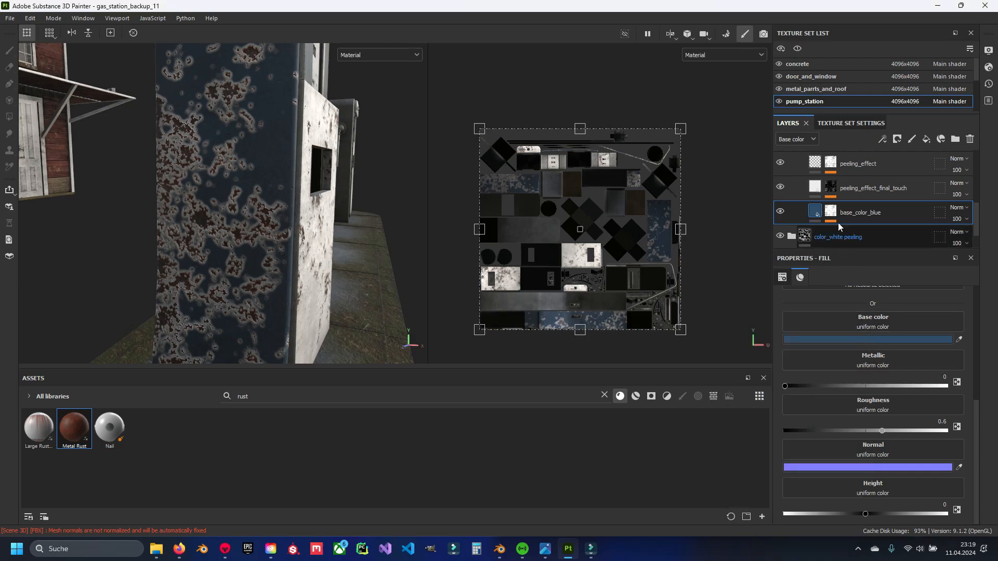
click(815, 187)
click(911, 397)
double_click(842, 492)
key(ctrl+v)
drag(797, 428, 801, 413)
click(864, 336)
alt+drag(292, 247, 270, 213)
In base_color_blue's Mask Editor, set Texture to 0.59, Texture 2 to 0.7 and Global Balance to 0.92
scroll(815, 211, down, 1)
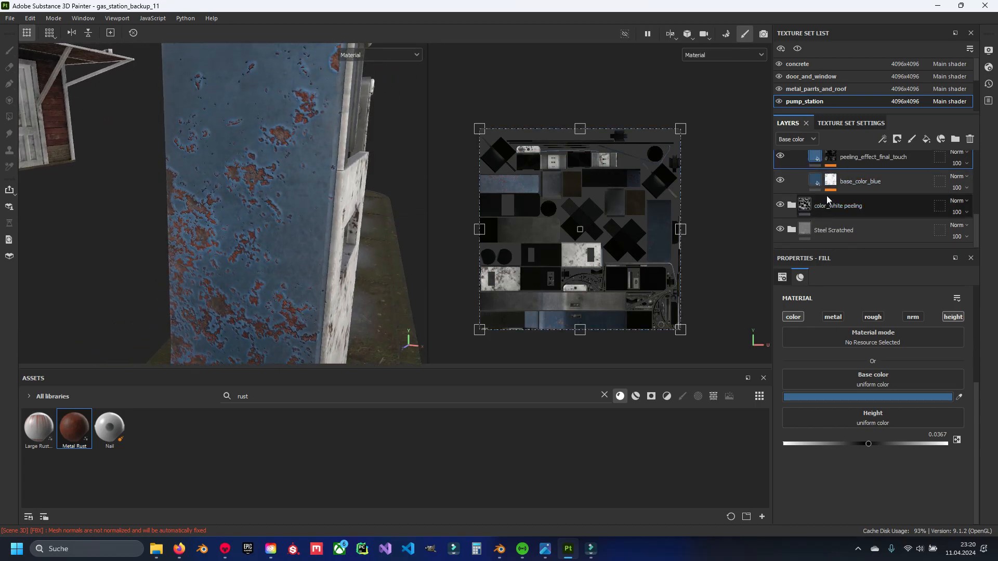
click(829, 183)
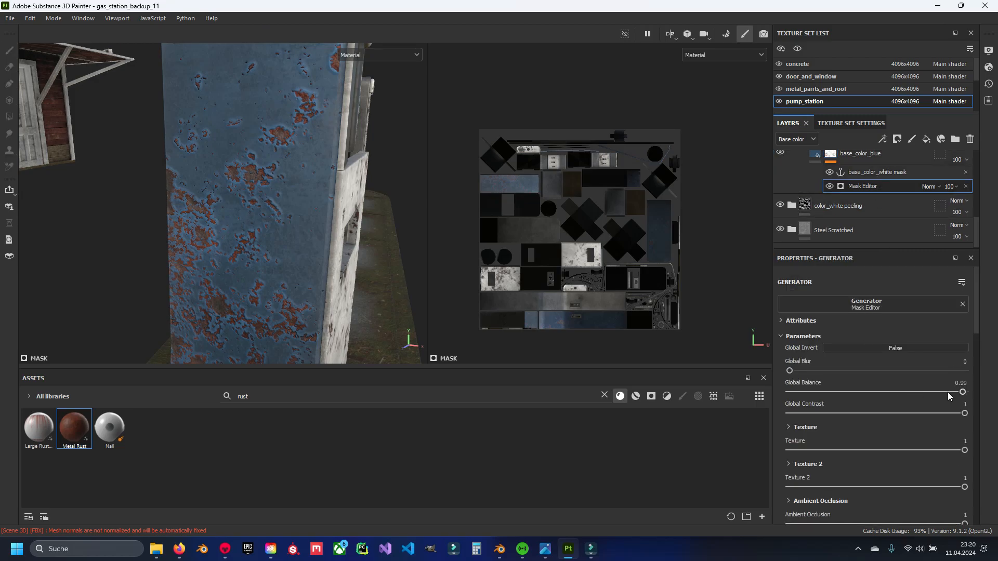
drag(962, 393, 963, 393)
click(916, 451)
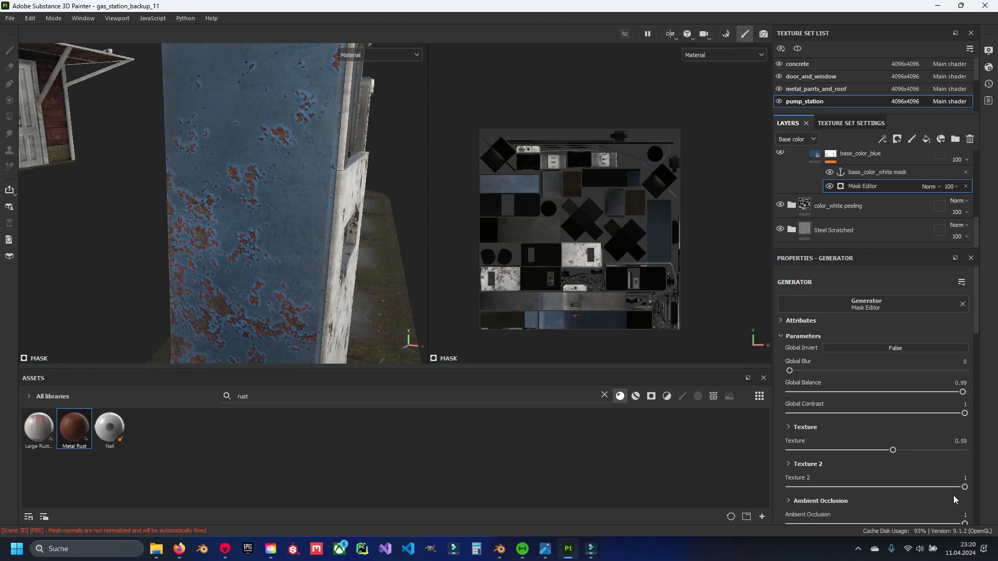
click(912, 487)
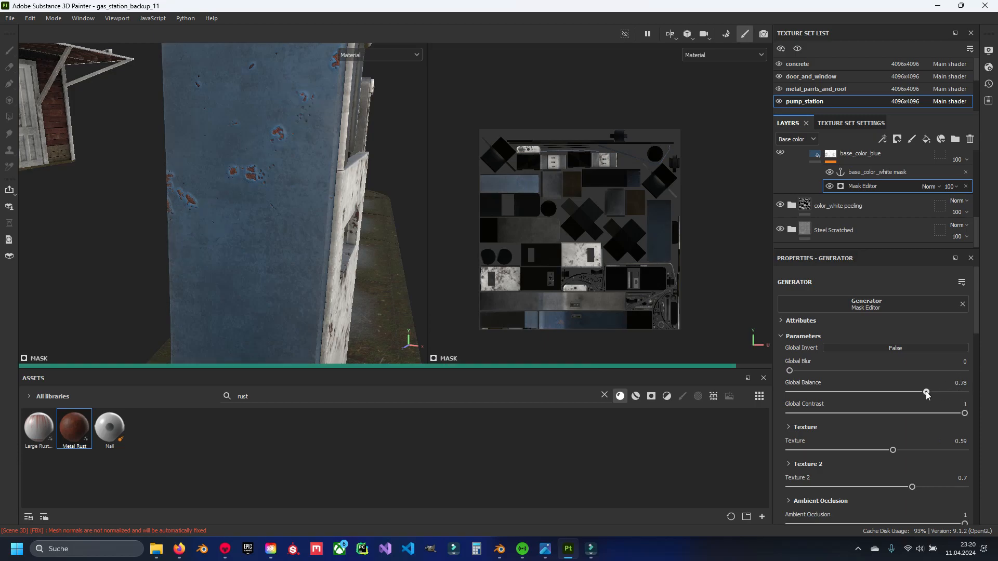
drag(926, 393, 951, 392)
Set the Mask Editor's Texture to 0.71 and Texture 2 to 0.84, checking the peeling around the pump
alt+drag(270, 208, 212, 223)
scroll(212, 223, up, 3)
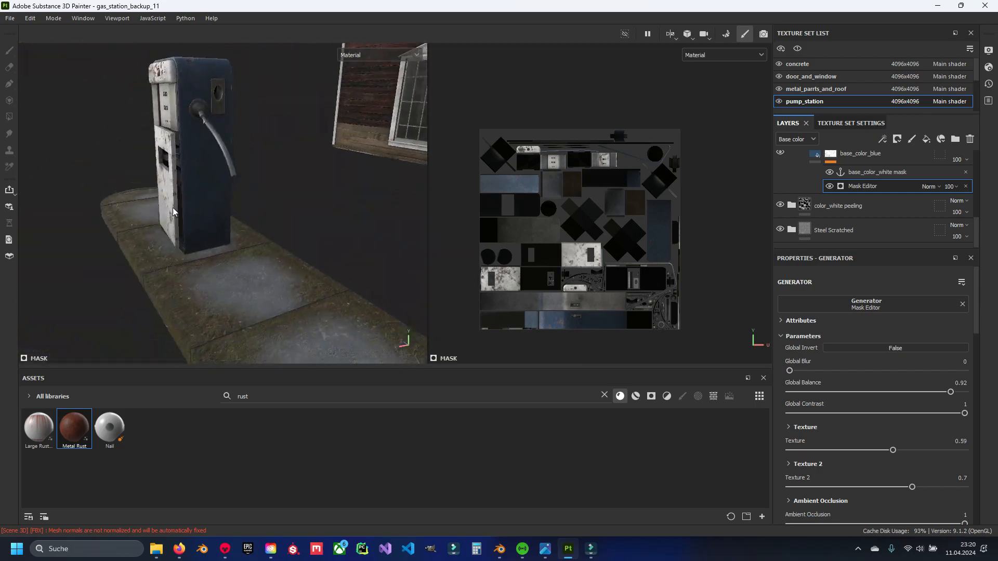
drag(911, 462, 915, 462)
scroll(244, 234, down, 3)
alt+drag(192, 228, 243, 245)
scroll(244, 234, up, 3)
scroll(243, 245, up, 4)
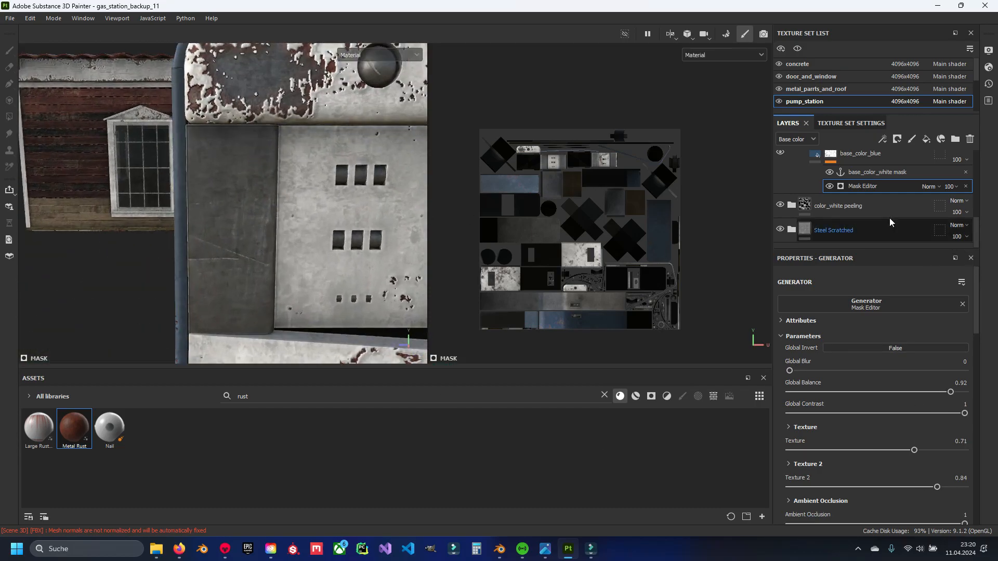
Using Polygon Fill, add the bare grey panel at one side of the first pump's display to the color_blue peeling and color_peeling_white_1 masks
scroll(884, 223, up, 5)
click(832, 224)
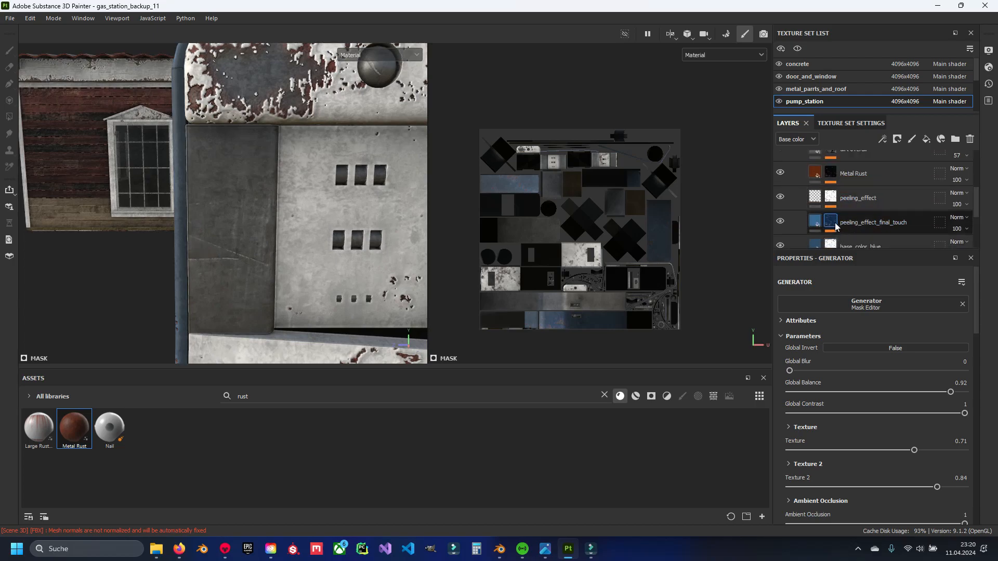
key(1)
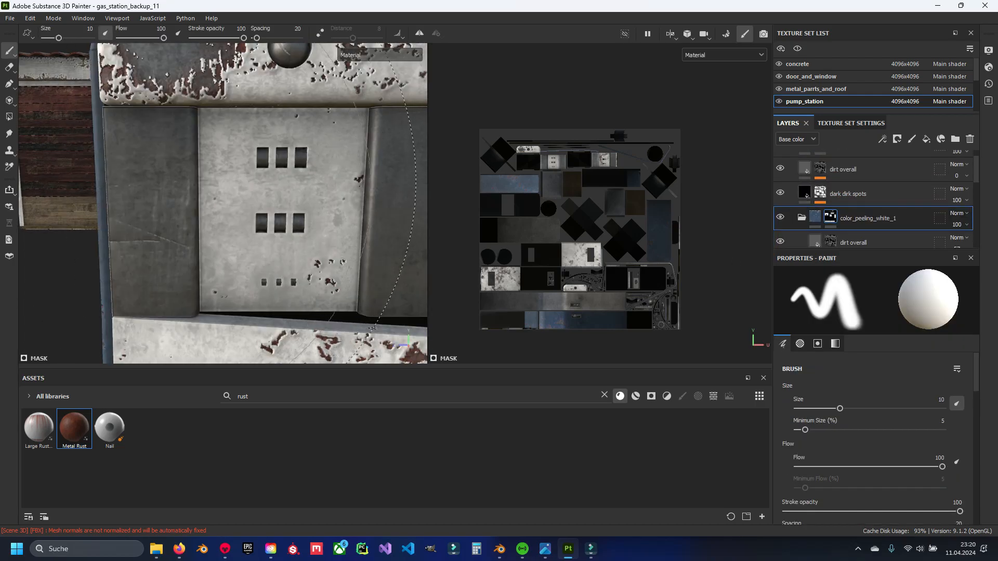
ctrl+right_drag(218, 192, 141, 195)
click(9, 117)
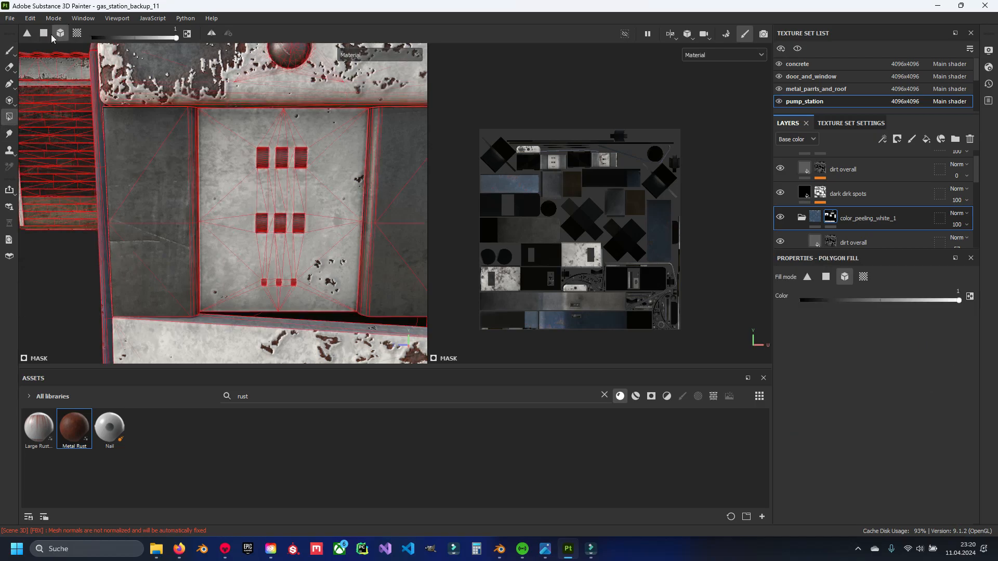
alt+drag(172, 177, 216, 180)
scroll(182, 244, down, 2)
scroll(858, 198, up, 2)
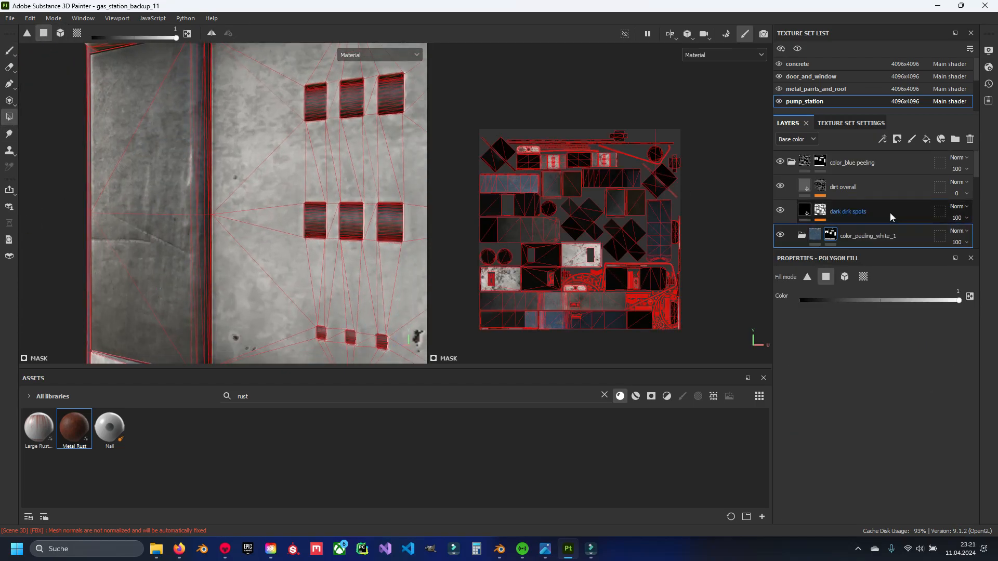
click(858, 162)
click(149, 157)
click(182, 294)
click(830, 234)
scroll(155, 299, down, 3)
alt+drag(154, 299, 192, 199)
Fill the bare panel on the opposite side of the first pump's display in the same two masks so it receives the blue peeling paint
click(820, 162)
scroll(192, 198, up, 3)
click(830, 235)
drag(207, 137, 190, 280)
click(196, 281)
key(1)
scroll(218, 234, down, 6)
scroll(270, 291, up, 2)
mouse_move(271, 291)
alt+mouse_down()
mouse_move(248, 141)
mouse_move(63, 234)
mouse_move(246, 226)
alt+mouse_up()
scroll(246, 226, down, 2)
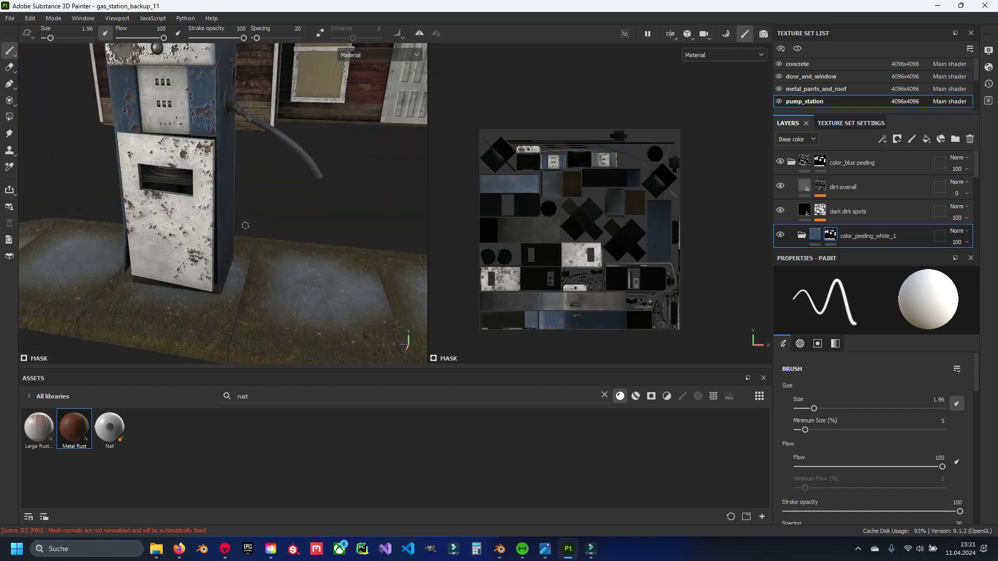
Duplicate the color_blue peeling folder and rename the copy color_red peeling
click(791, 162)
click(860, 170)
alt+drag(184, 262, 276, 255)
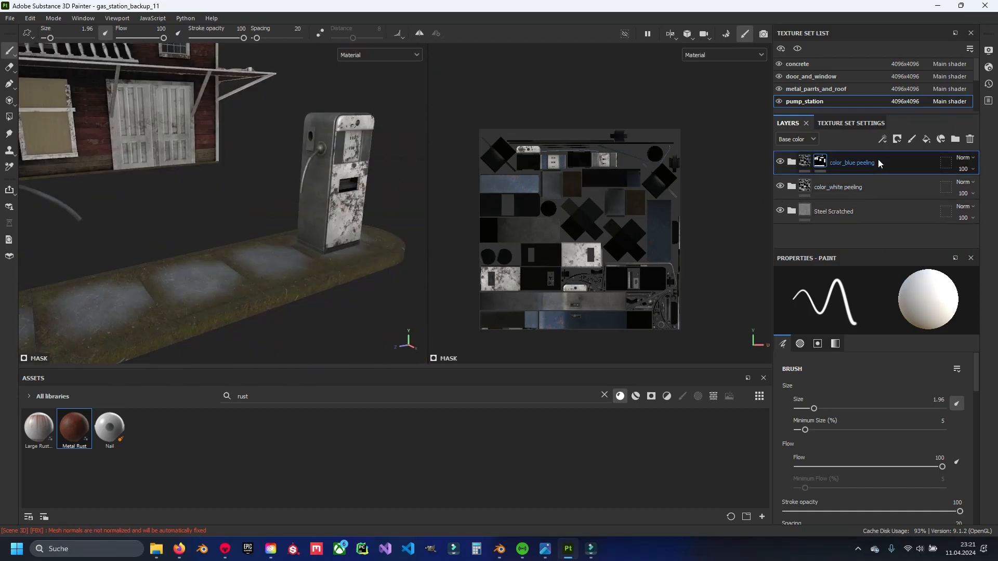
key(ctrl+d)
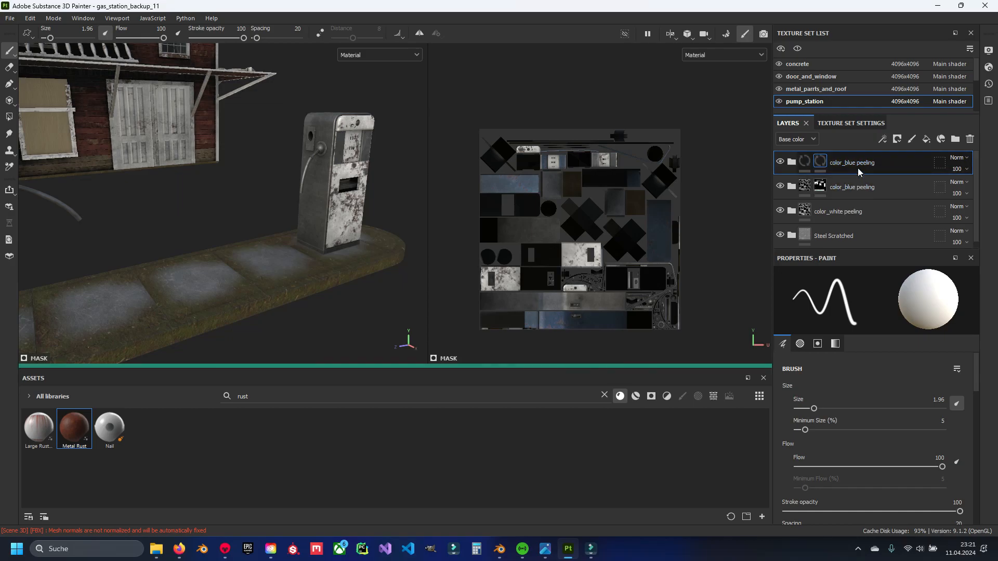
double_click(908, 164)
Rename the base_color_blue layer inside the color_red peeling folder to base_color_red
click(791, 162)
scroll(829, 210, down, 3)
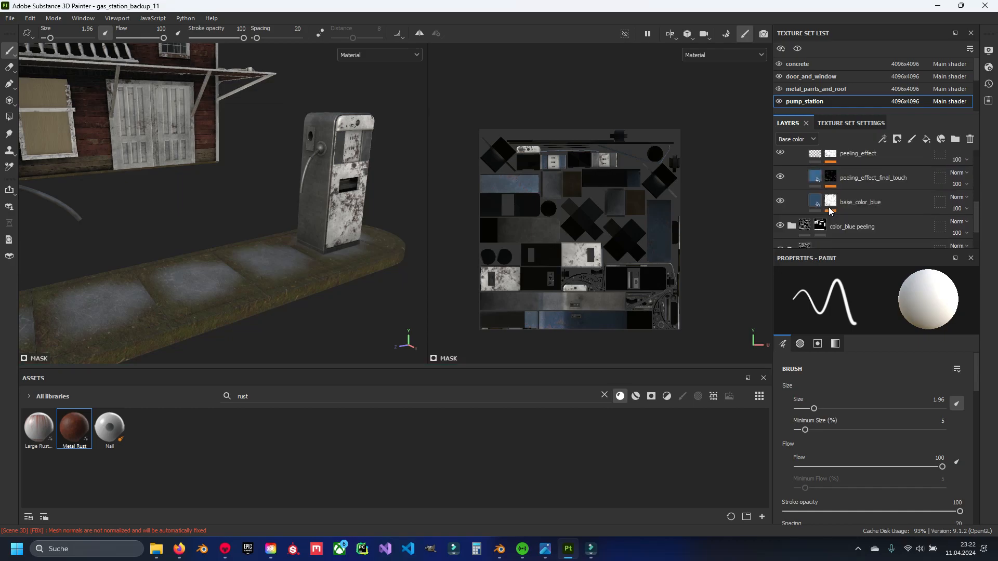
scroll(863, 206, up, 1)
double_click(898, 201)
click(897, 201)
key(BackSpace)
key(BackSpace)
key(Return)
Sample the faded red of the pump in the abandoned gas station reference photo as base_color_red's base color
click(825, 397)
click(863, 338)
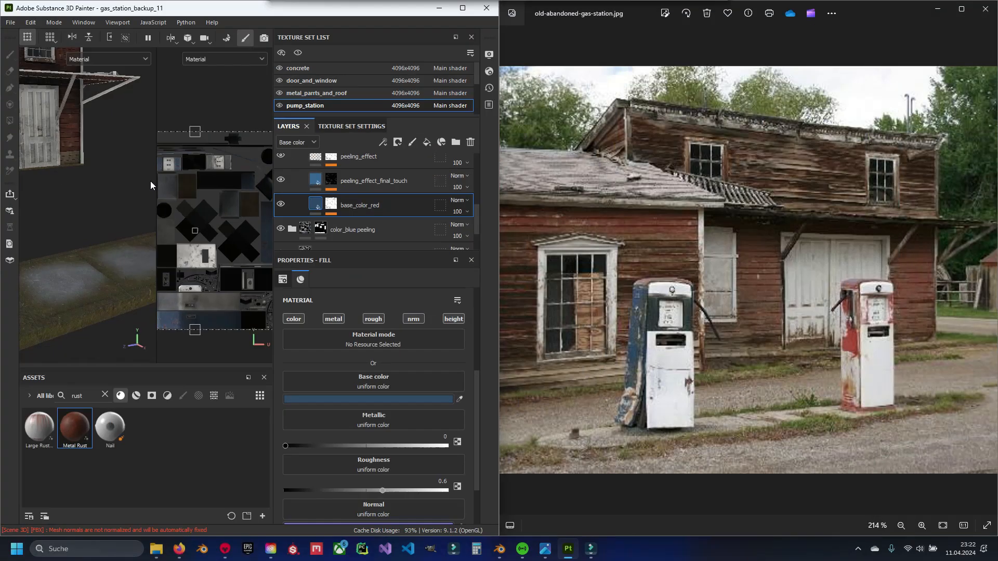
click(459, 399)
click(854, 337)
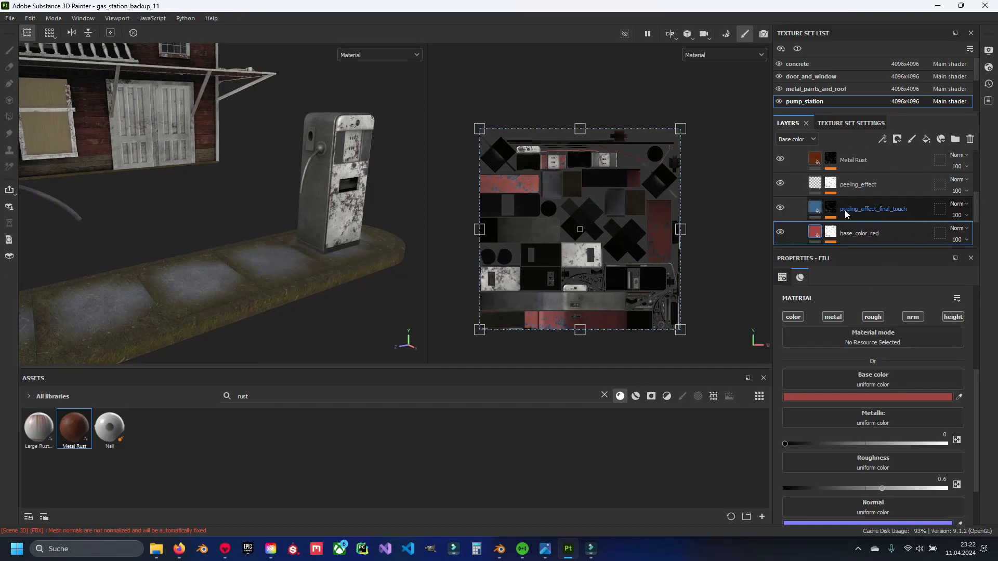
Set the base color of peeling_effect_final_touch in the color_red peeling folder to 9C4340
click(873, 209)
click(868, 397)
click(831, 296)
click(832, 397)
click(829, 492)
text(9C4340)
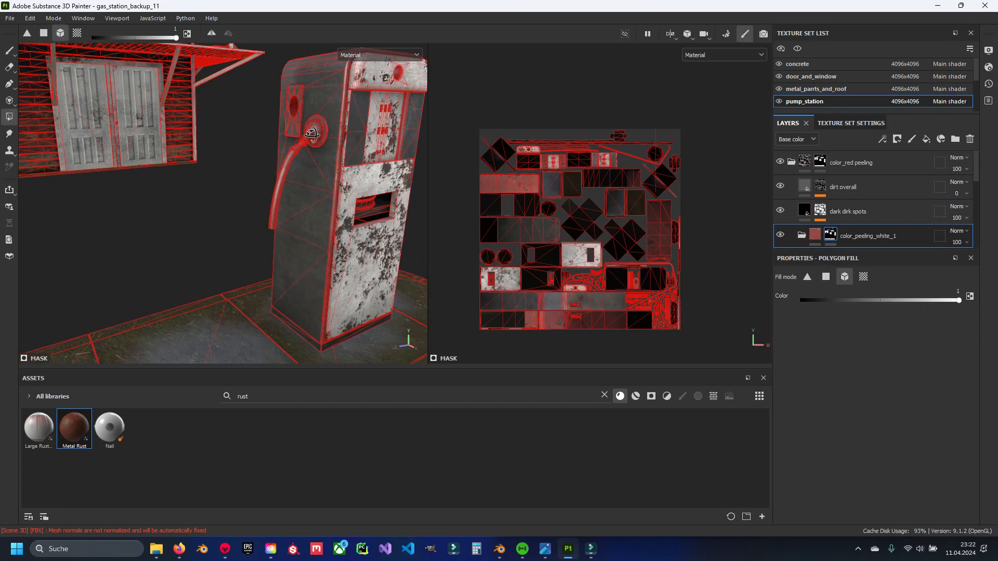
Add the second pump's housing to the color_red peeling mask with Polygon Fill
mouse_move(312, 134)
alt+mouse_down()
mouse_move(235, 135)
mouse_move(364, 136)
mouse_move(71, 211)
alt+mouse_up()
click(820, 161)
click(320, 139)
click(10, 50)
alt+middle_drag(249, 171, 302, 213)
alt+drag(302, 213, 234, 213)
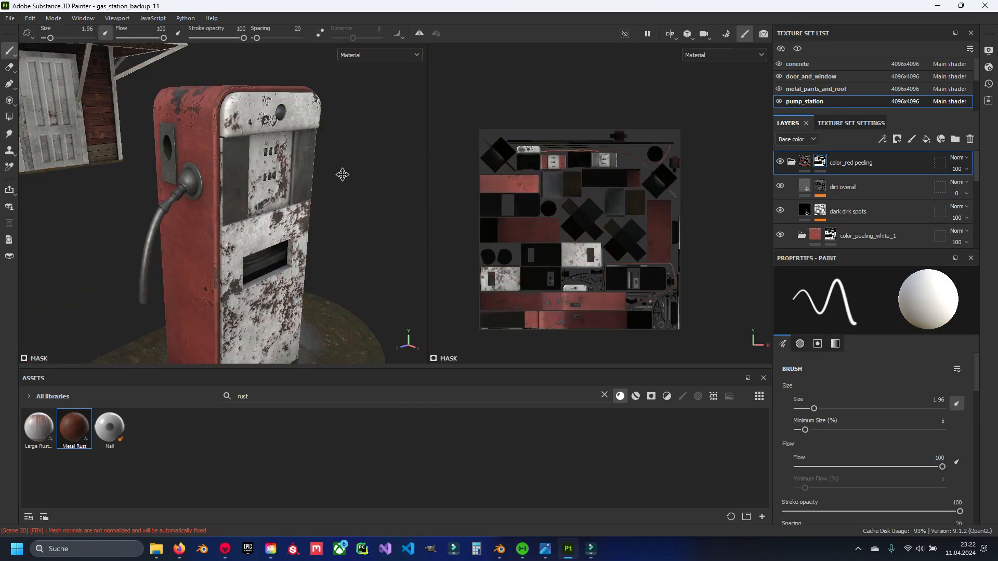
Fill the bare panel and its edge on the hose side of the second pump's display in the color_red peeling mask
scroll(260, 219, up, 3)
click(831, 235)
key(4)
alt+drag(245, 148, 192, 141)
scroll(192, 140, up, 3)
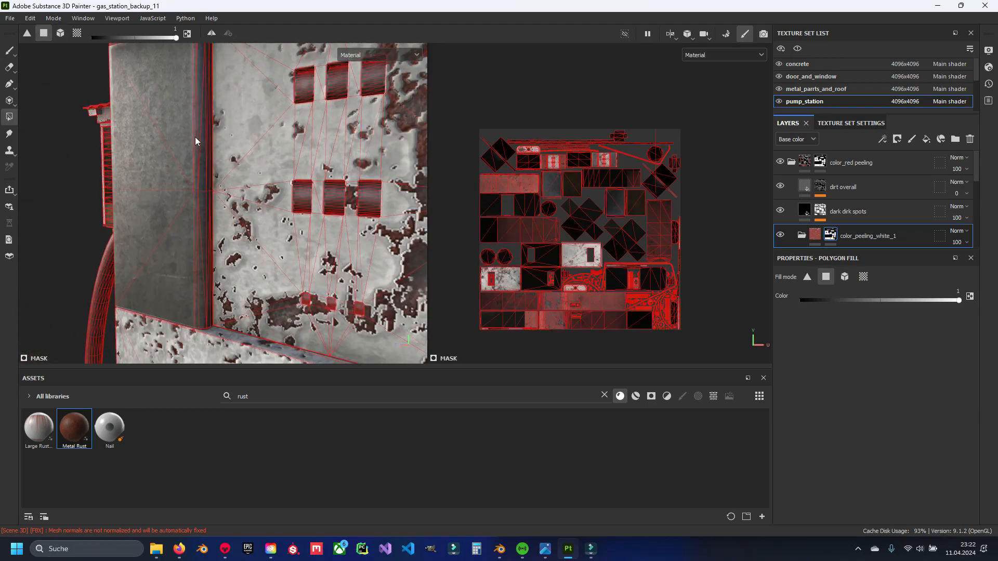
click(820, 161)
click(182, 174)
click(142, 245)
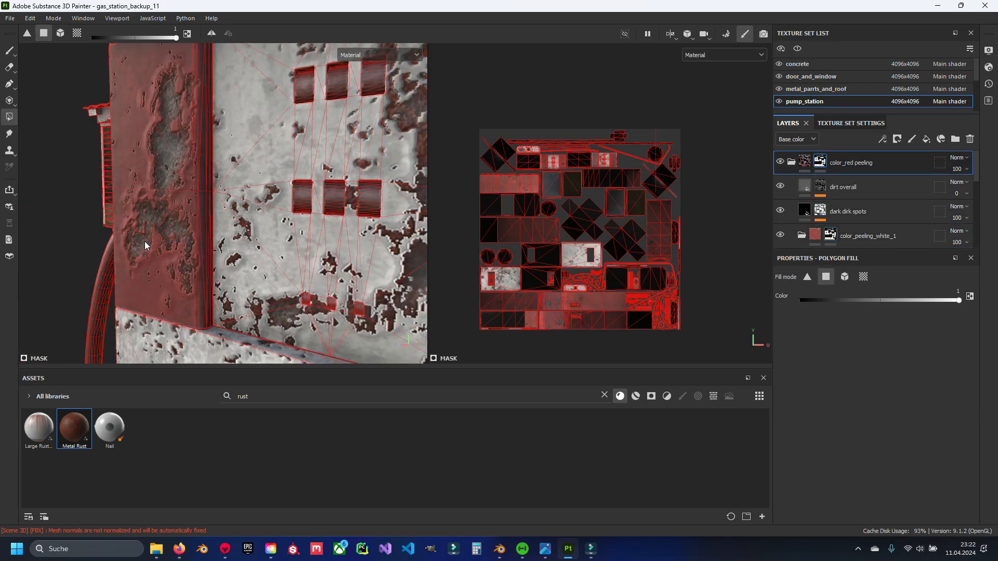
Fill the opposite panel and edge beside the second pump's display in both the color_red peeling and color_peeling_white_1 masks
alt+drag(249, 187, 132, 143)
click(160, 245)
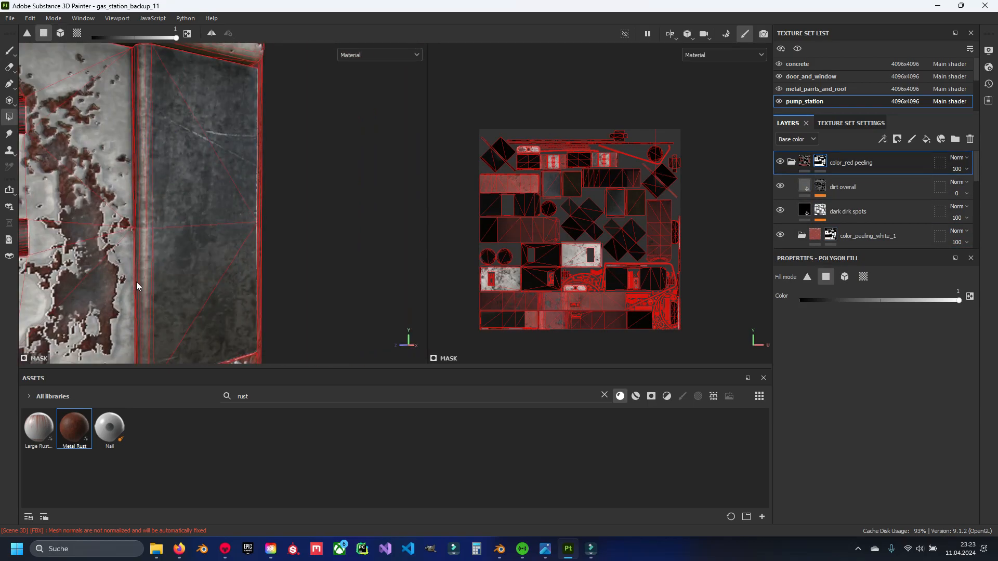
click(135, 289)
click(830, 235)
click(178, 121)
click(134, 274)
mouse_move(134, 273)
alt+mouse_down()
mouse_move(90, 186)
mouse_move(341, 286)
mouse_move(364, 250)
alt+mouse_up()
scroll(90, 186, down, 5)
key(1)
scroll(218, 182, up, 5)
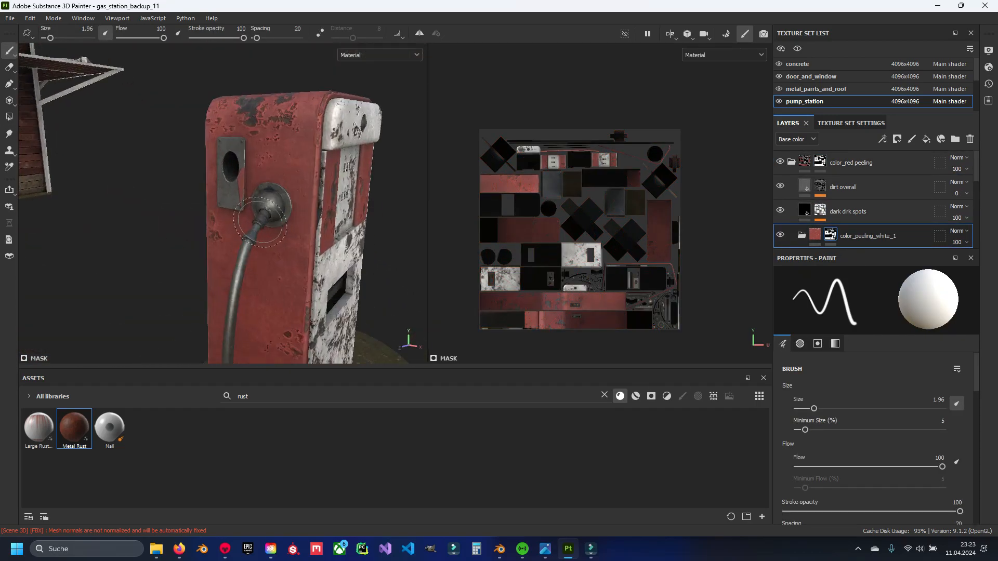
With Polygon Fill at 0, clear paint from the edges of the second pump's nozzle holder plate in the color_peeling_white_1 and color_red peeling masks
key(4)
scroll(270, 200, up, 5)
drag(269, 200, 289, 194)
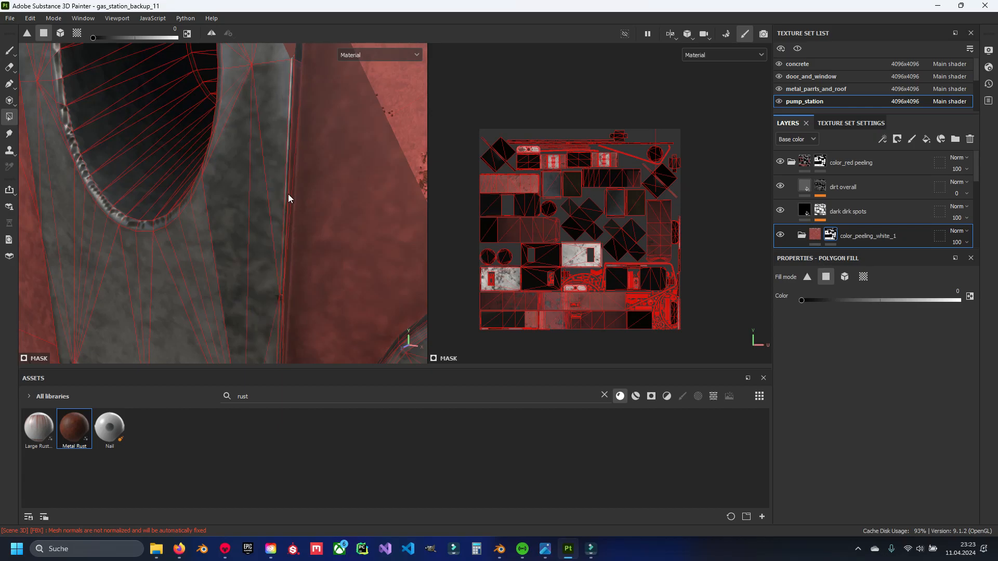
key(1)
scroll(254, 161, down, 5)
scroll(253, 162, down, 5)
alt+drag(254, 161, 303, 224)
scroll(89, 178, up, 5)
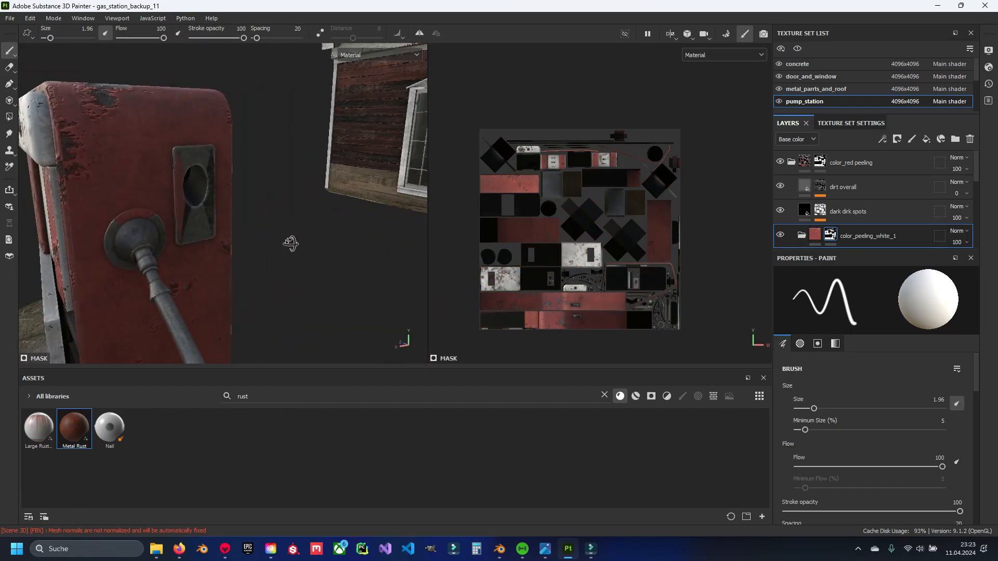
alt+drag(239, 235, 191, 200)
scroll(191, 200, down, 4)
scroll(192, 200, up, 5)
key(4)
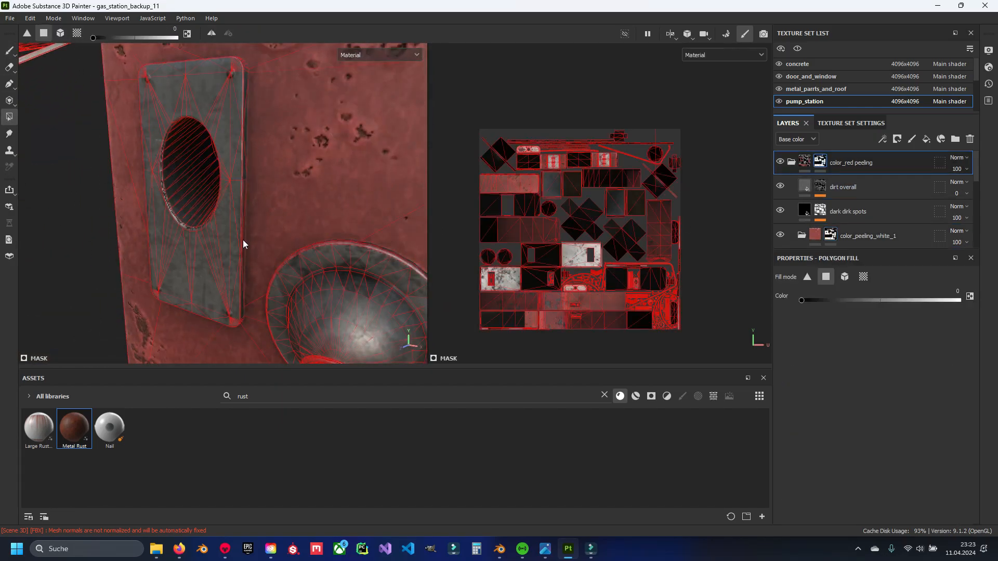
click(9, 50)
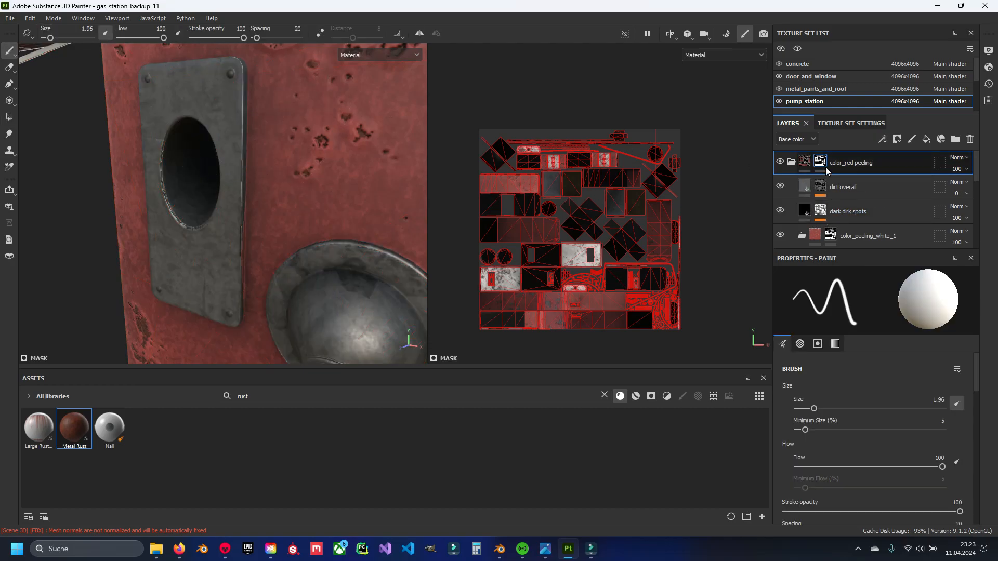
Remove the first pump from the color_red peeling mask with Polygon Fill at 0 so it keeps its blue paint
scroll(291, 208, down, 6)
alt+drag(291, 208, 323, 228)
scroll(230, 239, down, 3)
scroll(230, 239, down, 3)
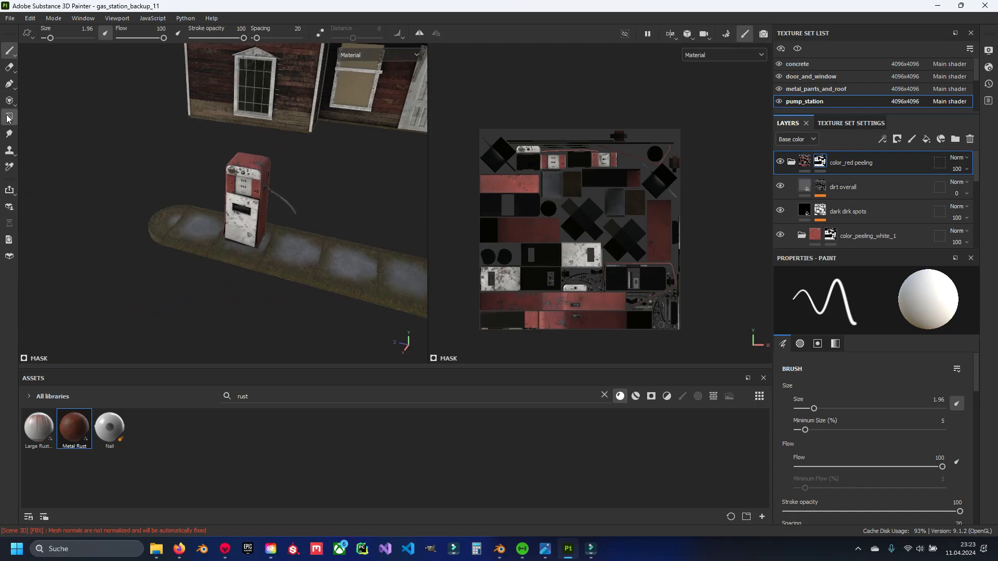
click(9, 117)
mouse_move(294, 244)
mouse_down()
mouse_move(320, 278)
mouse_move(152, 142)
mouse_move(348, 295)
mouse_move(321, 306)
mouse_up()
key(x)
mouse_move(180, 254)
alt+mouse_down()
mouse_move(328, 238)
mouse_move(152, 240)
mouse_move(310, 251)
mouse_move(233, 251)
mouse_move(359, 214)
mouse_move(283, 189)
mouse_move(145, 226)
mouse_move(216, 229)
alt+mouse_up()
key(1)
scroll(233, 251, up, 5)
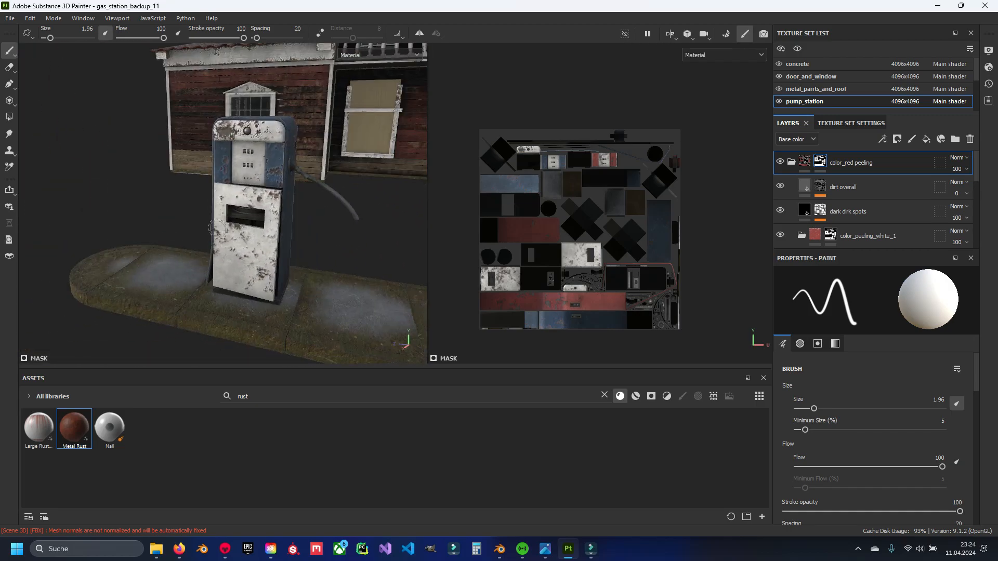
Compare the blue pump's display panel with the lettering and counters in the close-up reference photo of an old gas pump
key(ctrl)
alt+right_drag(268, 223, 317, 225)
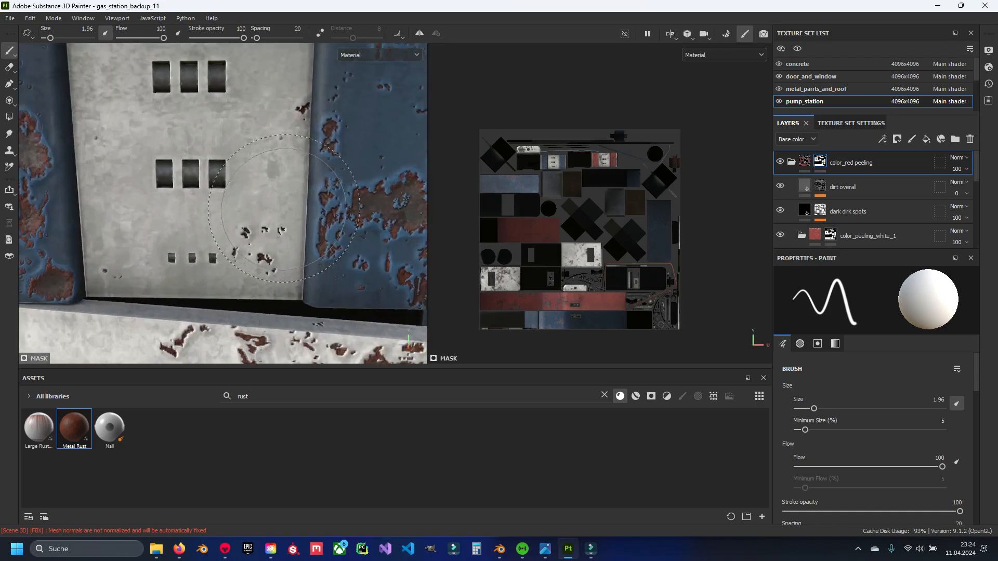
alt+drag(189, 171, 235, 234)
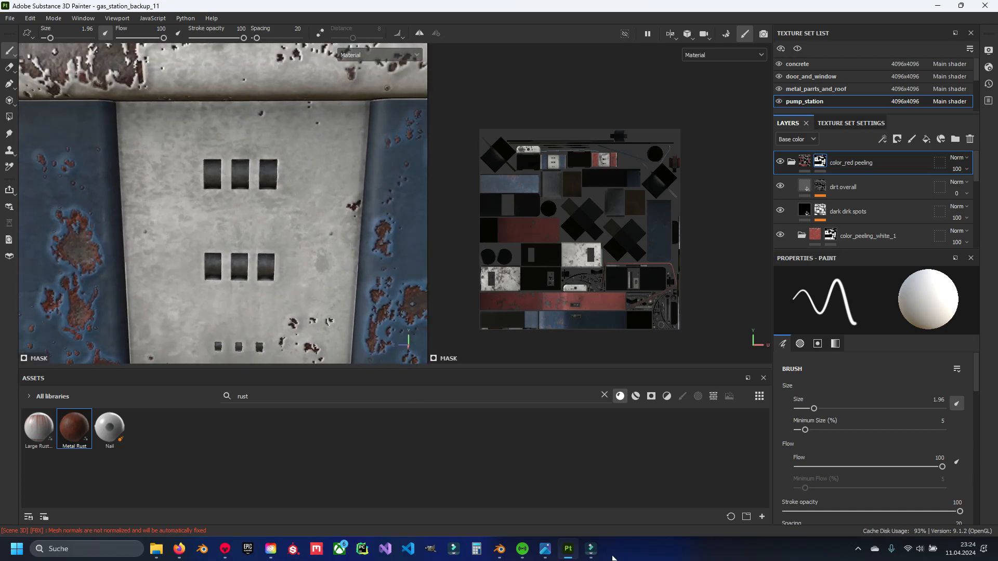
click(545, 549)
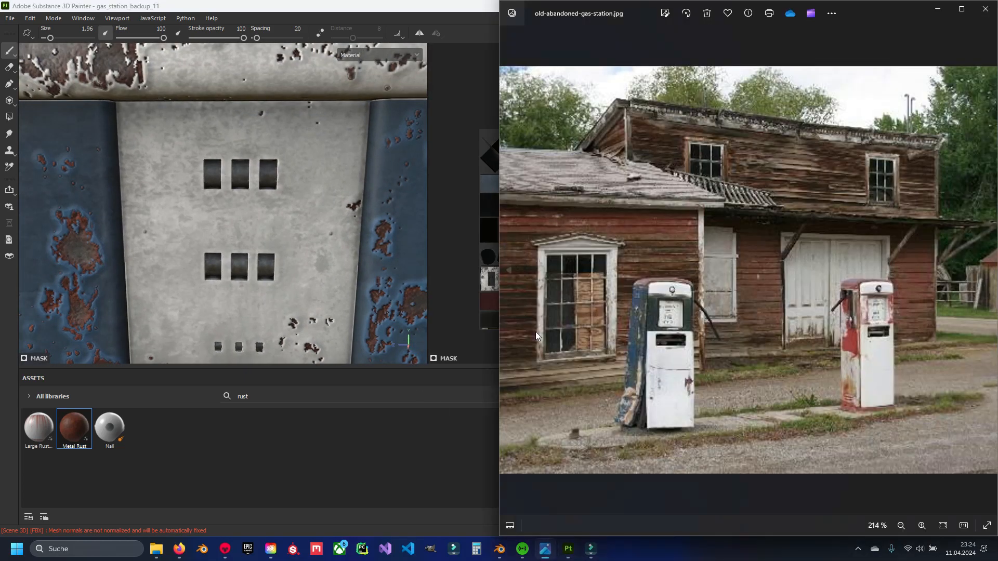
click(510, 270)
scroll(657, 218, up, 3)
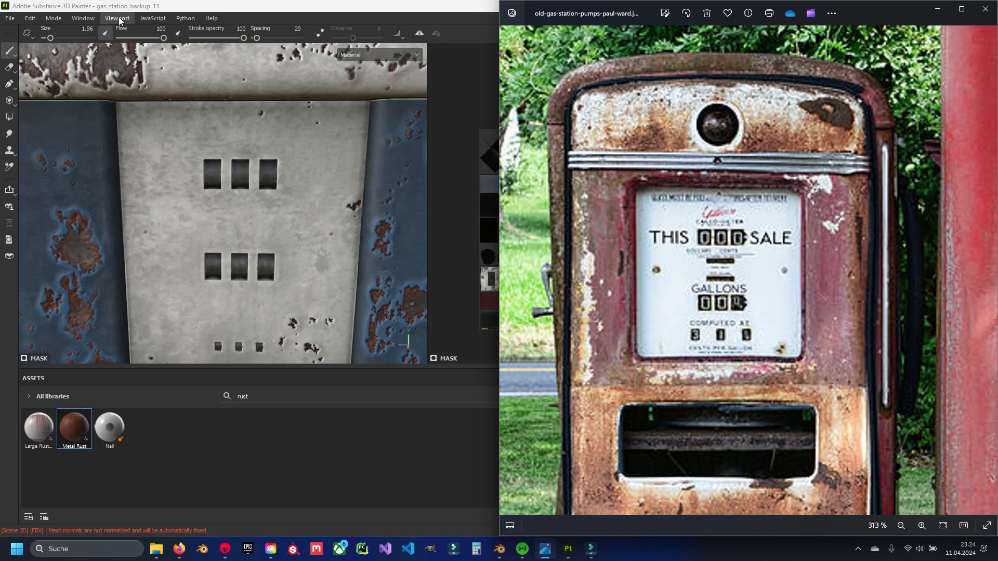
click(157, 8)
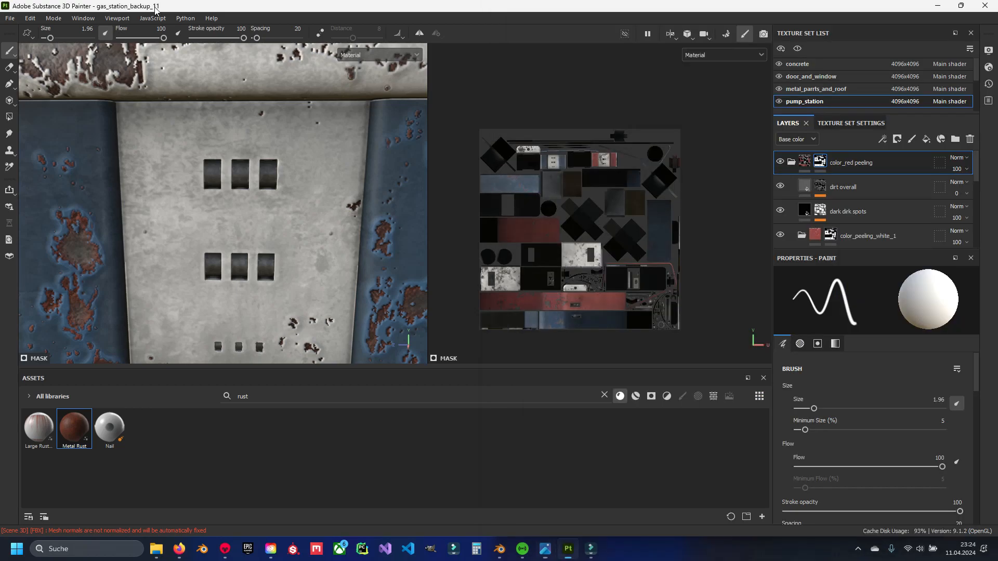
Collapse the color_red peeling folder and create a new folder above it named color_pumps_final
click(792, 161)
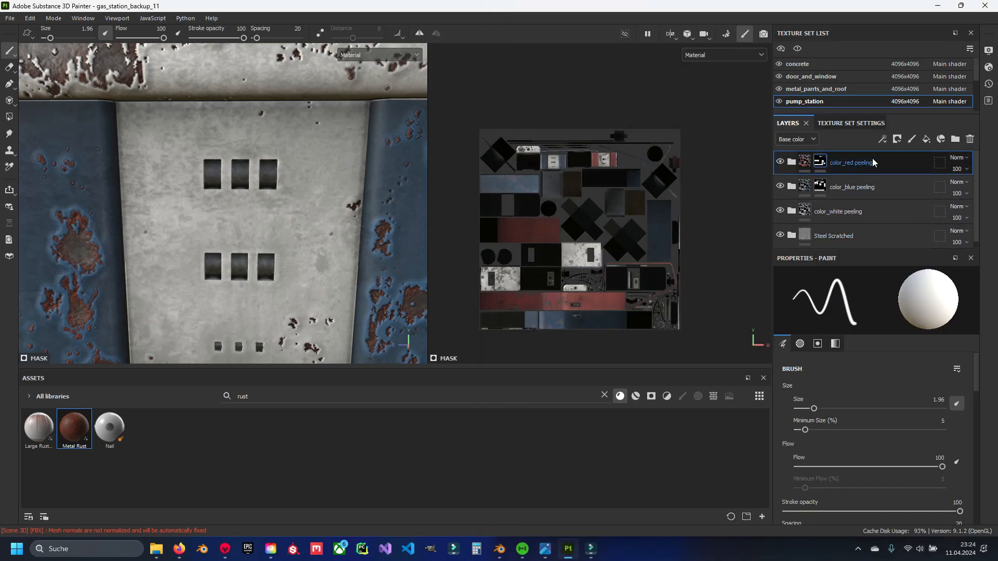
click(955, 139)
double_click(831, 163)
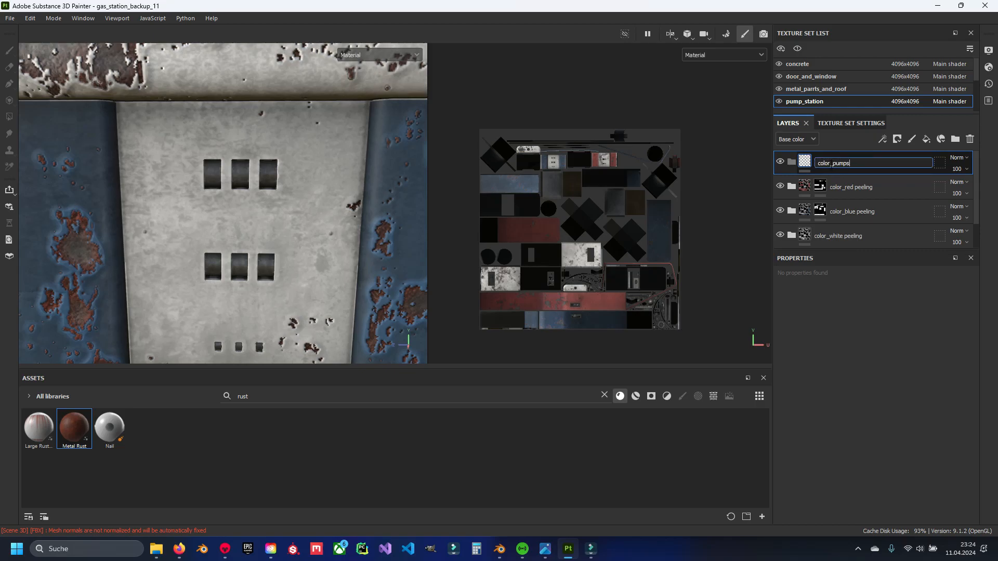
text(color_pumps_final7)
key(Return)
Move the red, blue and white peeling folders and Steel Scratched into color_pumps_final, and save the project
click(835, 180)
scroll(831, 226, down, 1)
shift+click(833, 229)
scroll(832, 205, up, 1)
drag(847, 188, 836, 161)
key(ctrl+s)
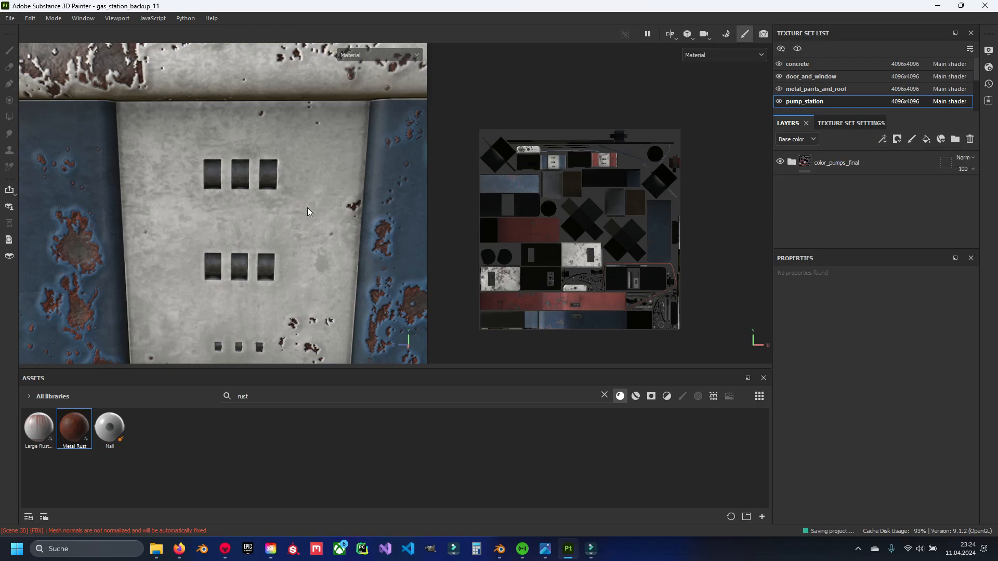
Add a paint layer above the color_pumps_final folder and set its paint base color to black
click(911, 139)
drag(842, 186, 838, 152)
click(793, 187)
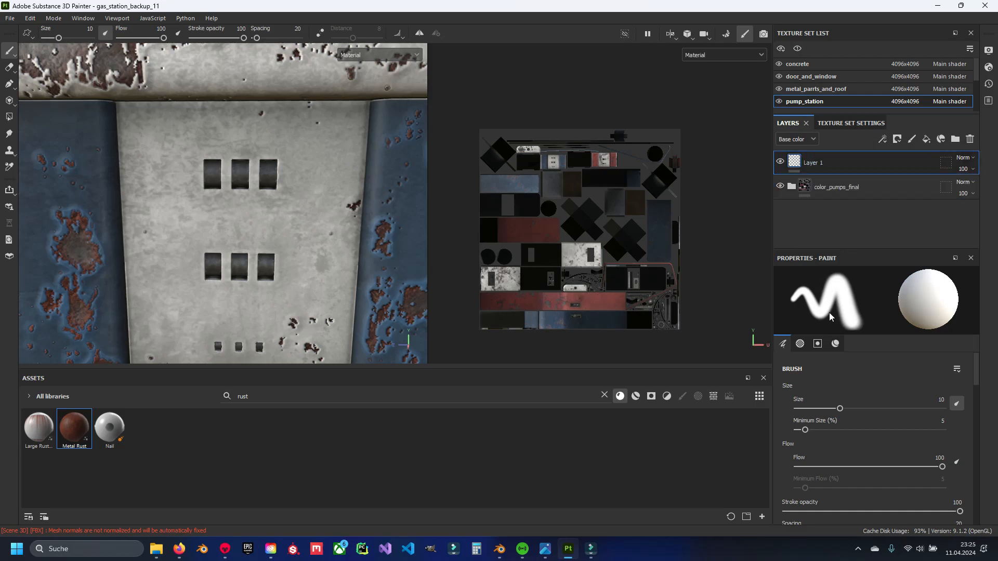
scroll(904, 416, down, 10)
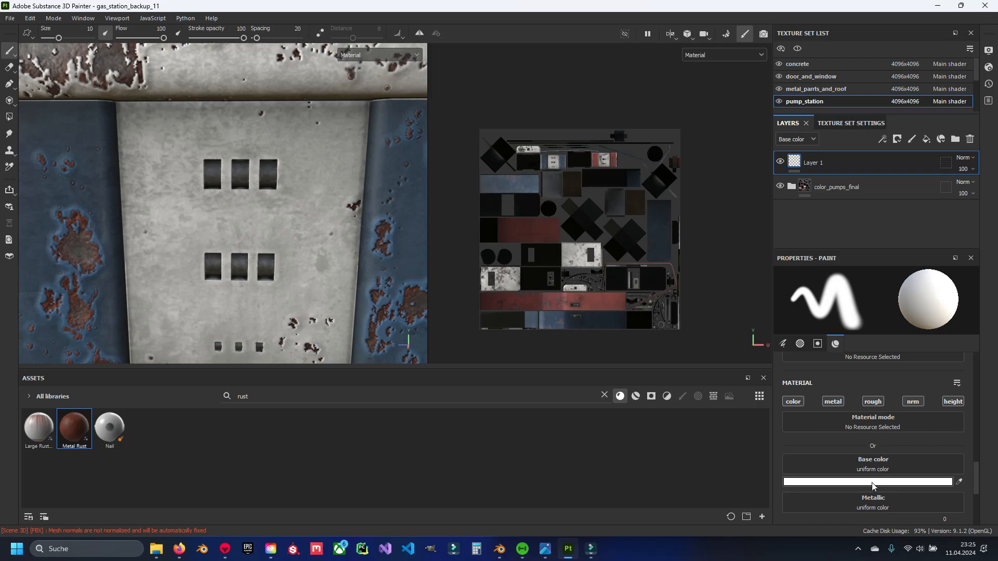
click(873, 483)
drag(799, 411, 710, 506)
click(864, 333)
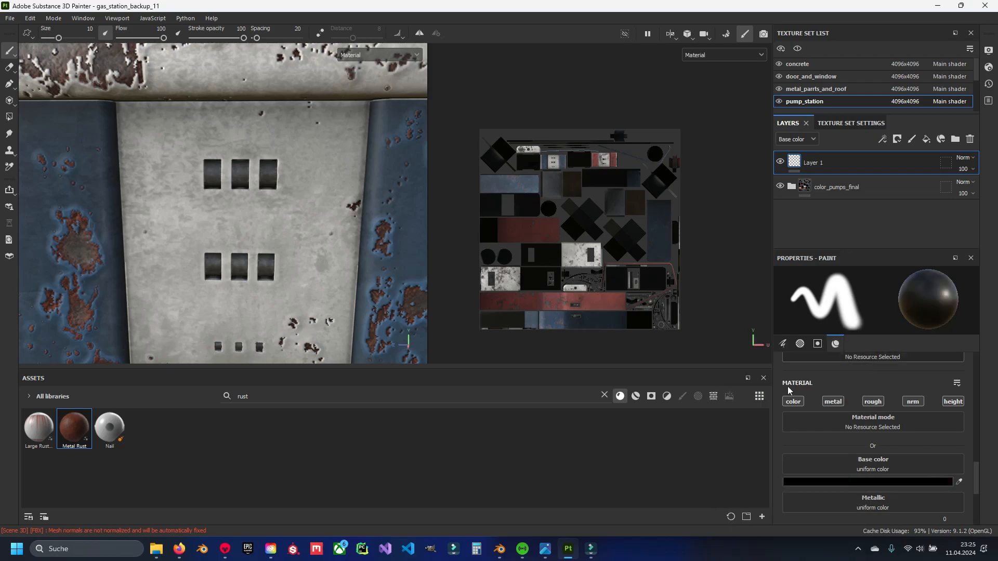
Load the Courier Prime font alpha into the paint brush and reduce the brush size to 1.8
click(604, 396)
click(698, 396)
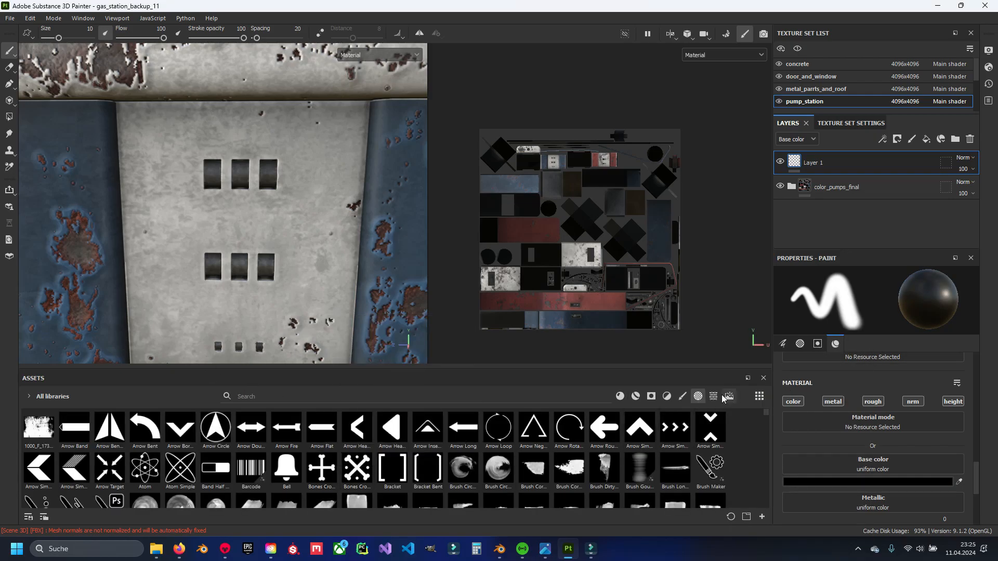
mouse_move(552, 464)
scroll(419, 470, down, 5)
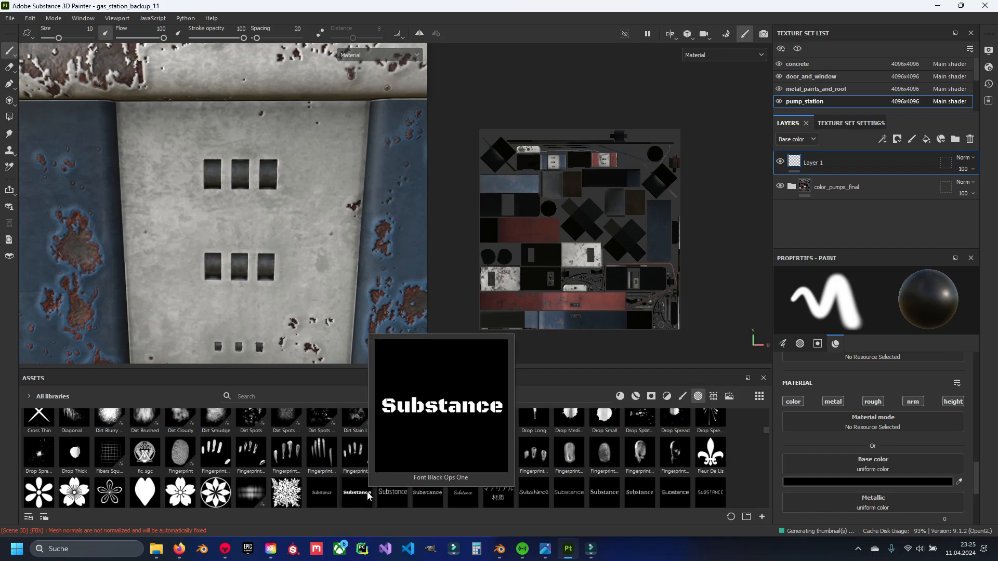
click(427, 494)
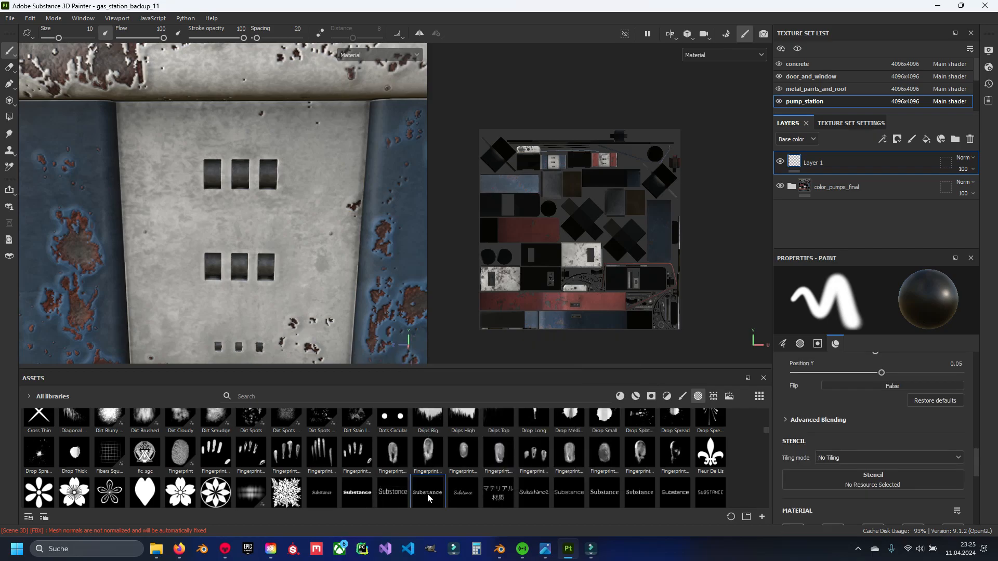
ctrl+right_drag(338, 206, 265, 206)
scroll(780, 438, down, 5)
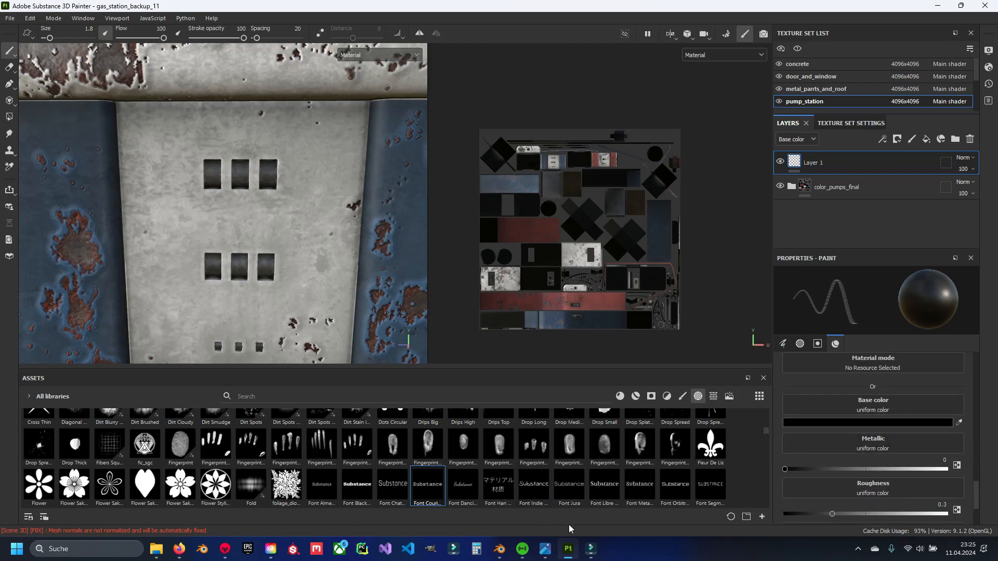
Check the display lettering in the old gas pump reference photo and set the font alpha's text to THIS
mouse_move(592, 557)
click(545, 549)
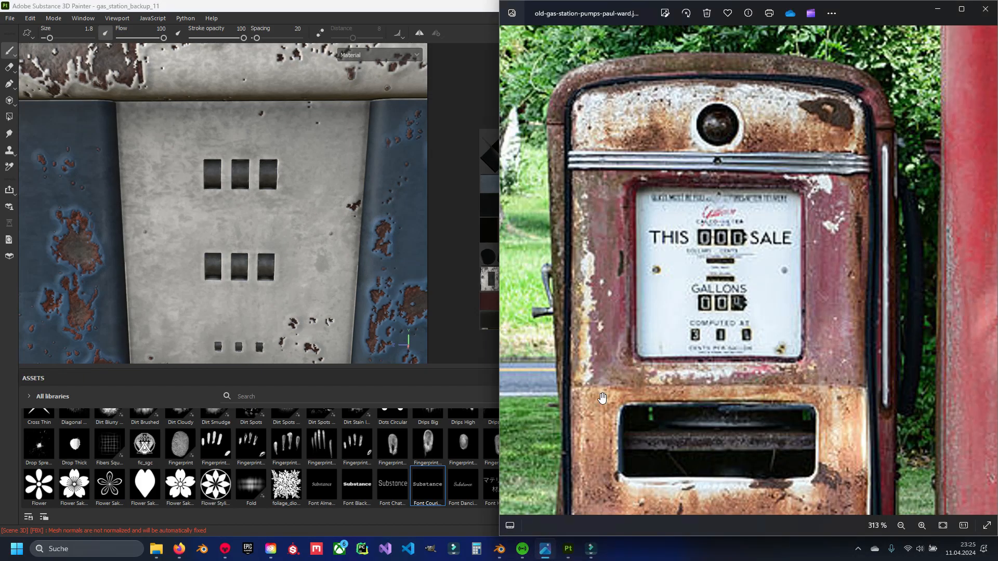
click(435, 14)
scroll(872, 470, up, 8)
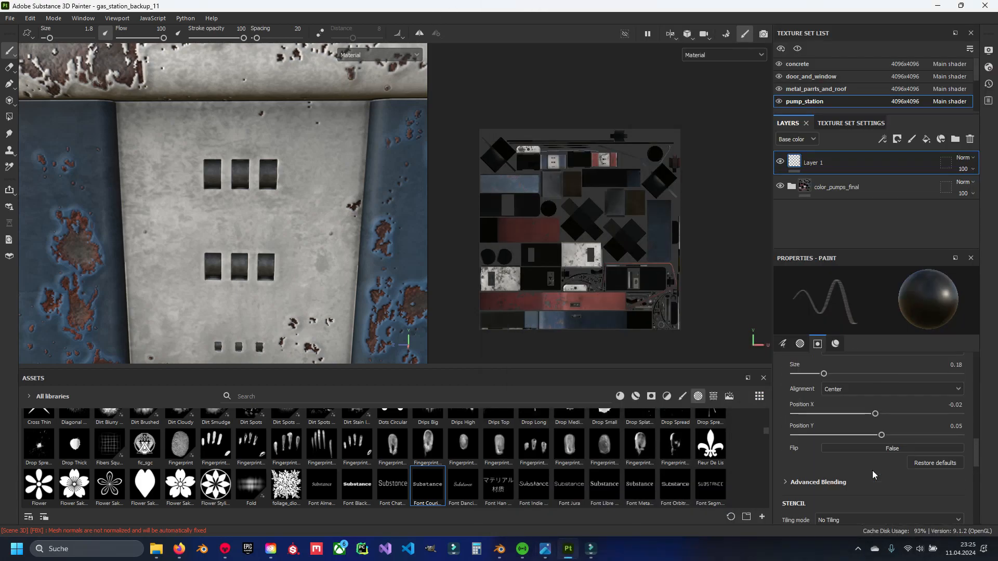
drag(859, 472, 799, 472)
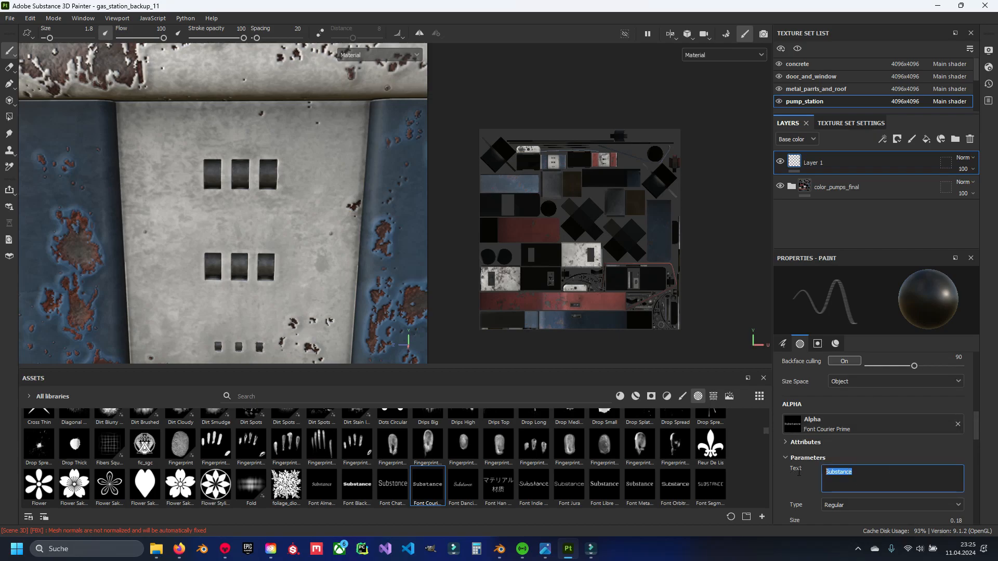
text(THIS)
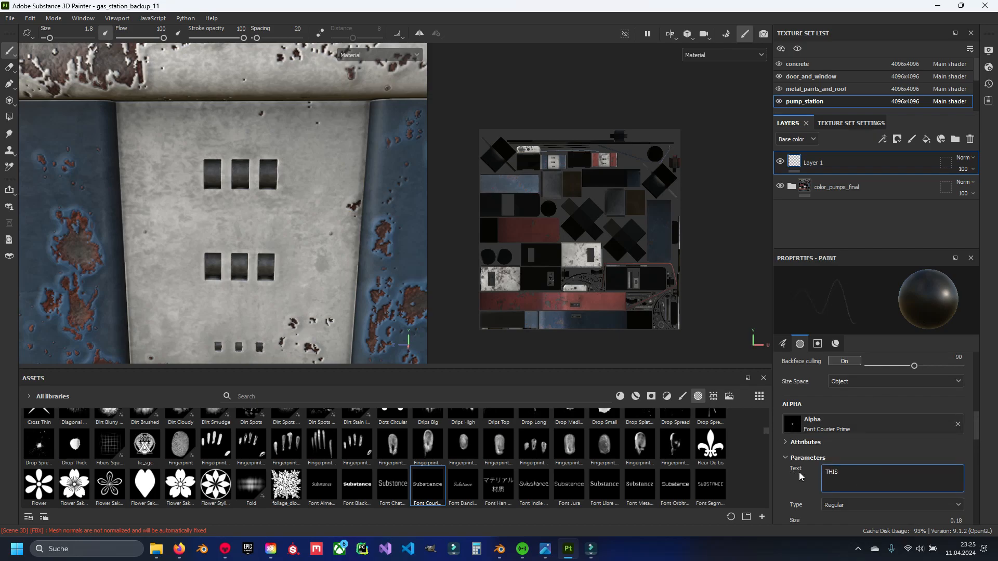
ctrl+right_drag(169, 176, 149, 176)
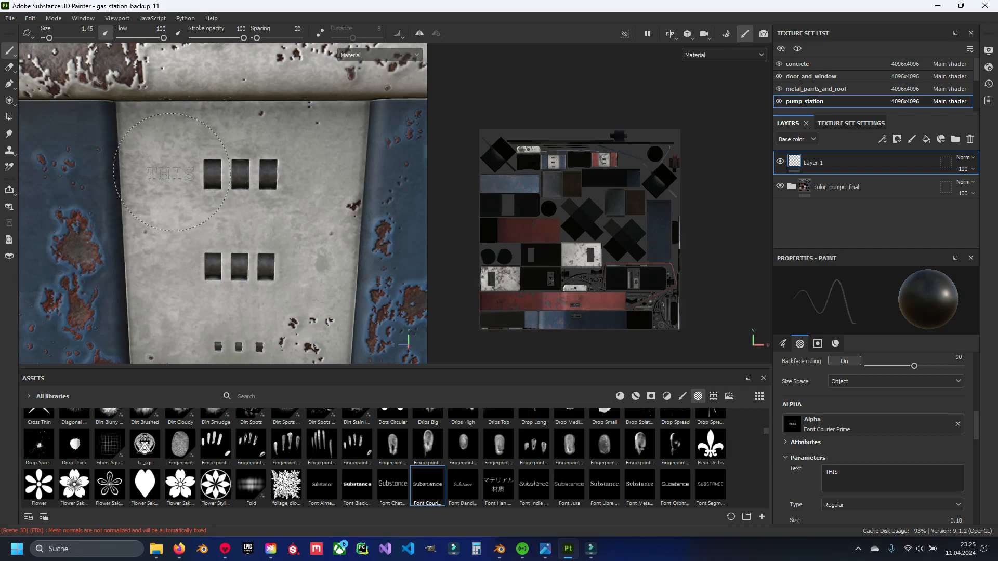
click(172, 174)
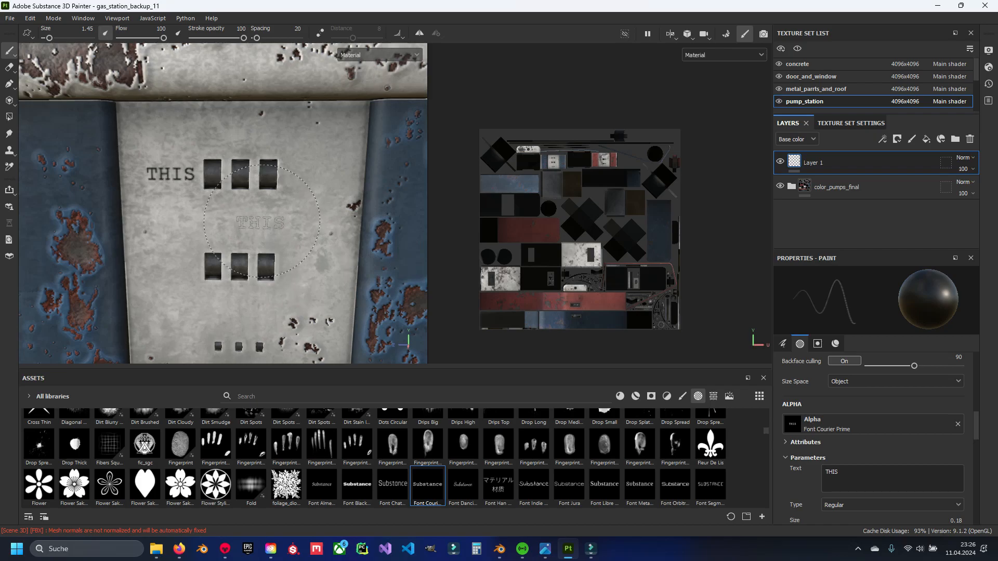
key(ctrl+z)
Stamp THIS in front of the upper counter windows on the blue and red pumps at brush size 2.14
ctrl+right_drag(170, 166, 179, 168)
click(165, 171)
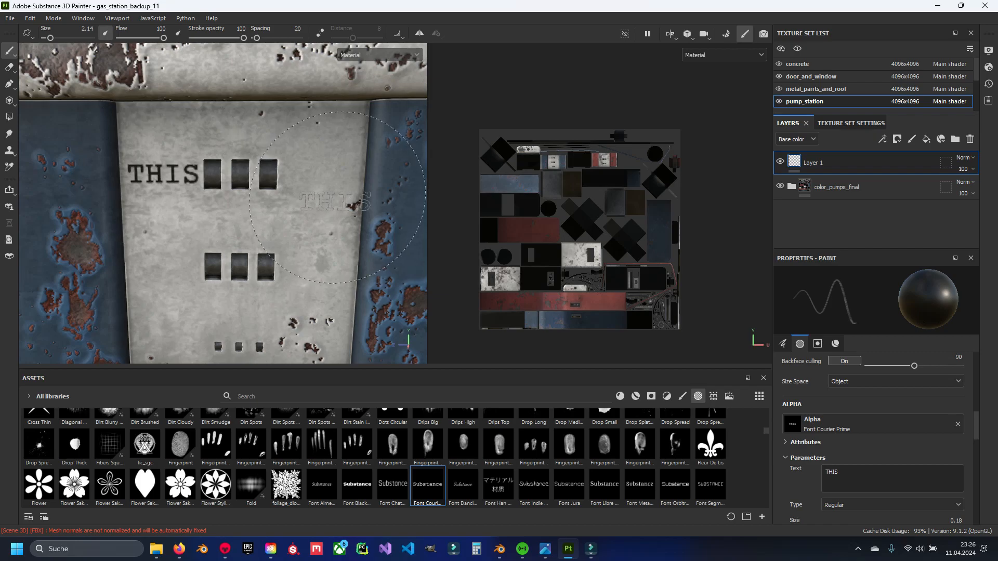
scroll(225, 182, down, 6)
scroll(225, 182, up, 8)
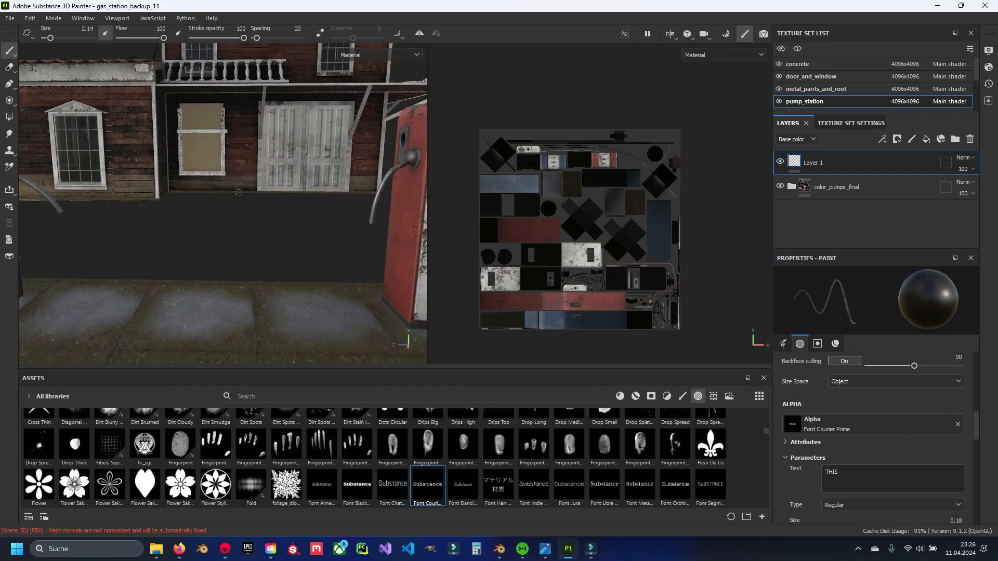
scroll(206, 189, up, 3)
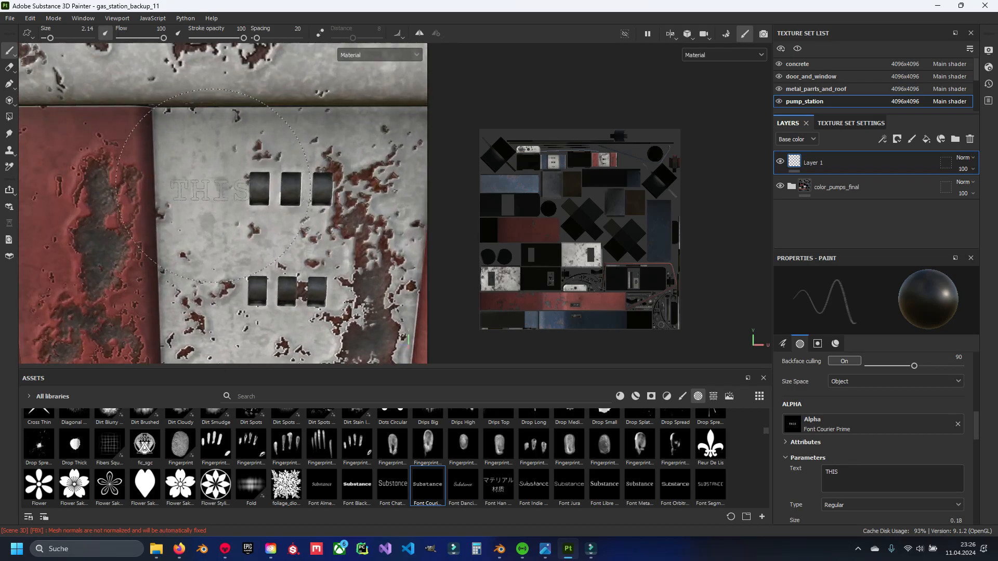
click(202, 189)
Set the font alpha's text to SALE and stamp it after the upper counter windows on both pumps
drag(847, 472, 711, 476)
text(SALE)
click(389, 189)
alt+drag(389, 188, 271, 232)
click(270, 234)
Check the reference photo for the middle display caption and set the font alpha's text to GALLONS
alt+middle_drag(267, 265, 293, 172)
key(alt+Tab)
key(alt+Tab)
drag(847, 472, 795, 470)
text(GALLONS)
Stamp GALLONS above the middle row of counter windows on both pumps at brush size 1.54
key(alt+Tab)
key(alt+Tab)
ctrl+right_drag(232, 196, 211, 197)
click(231, 197)
scroll(241, 278, down, 3)
alt+middle_drag(243, 277, 395, 240)
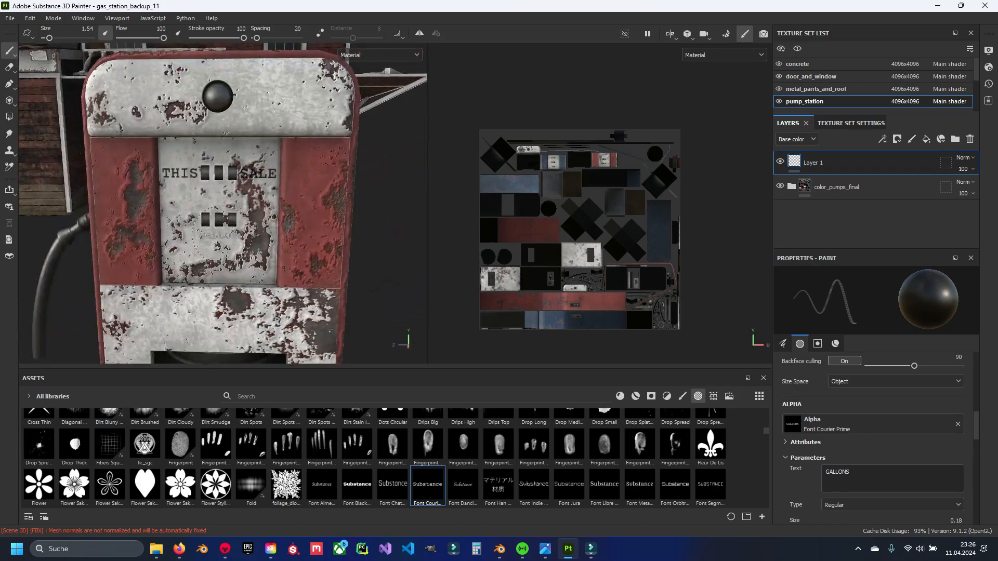
scroll(216, 236, up, 3)
click(215, 178)
Check the reference photo, then set the font alpha's text to COMPUTED AT and its text size to 0.11
key(alt+Tab)
key(alt+Tab)
drag(867, 471, 768, 469)
text(COMPUTED AT)
mouse_move(244, 274)
ctrl+right_down()
mouse_move(217, 274)
mouse_move(304, 274)
ctrl+right_up()
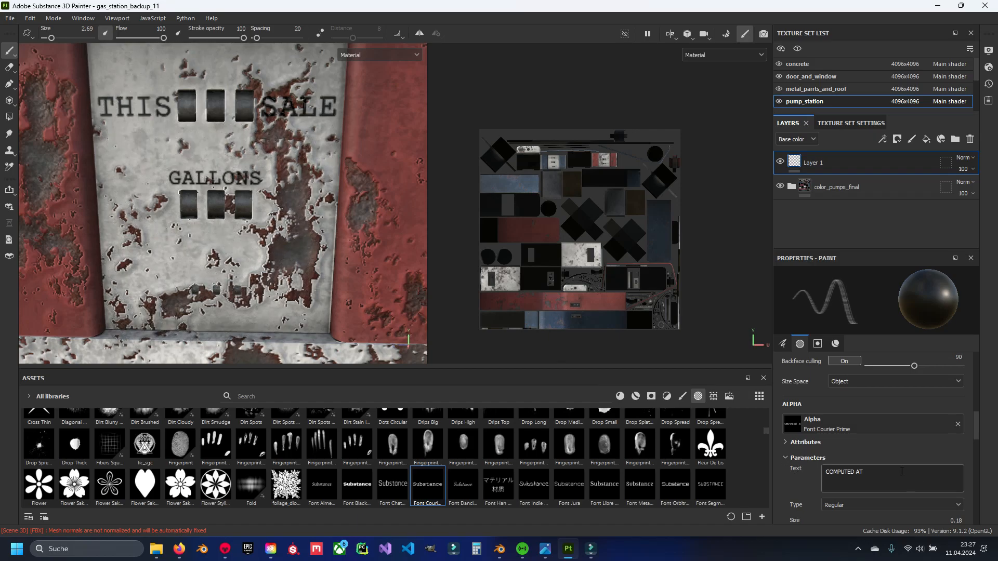
scroll(900, 473, up, 10)
scroll(859, 454, down, 10)
scroll(844, 456, down, 1)
scroll(822, 396, up, 1)
drag(827, 406, 816, 407)
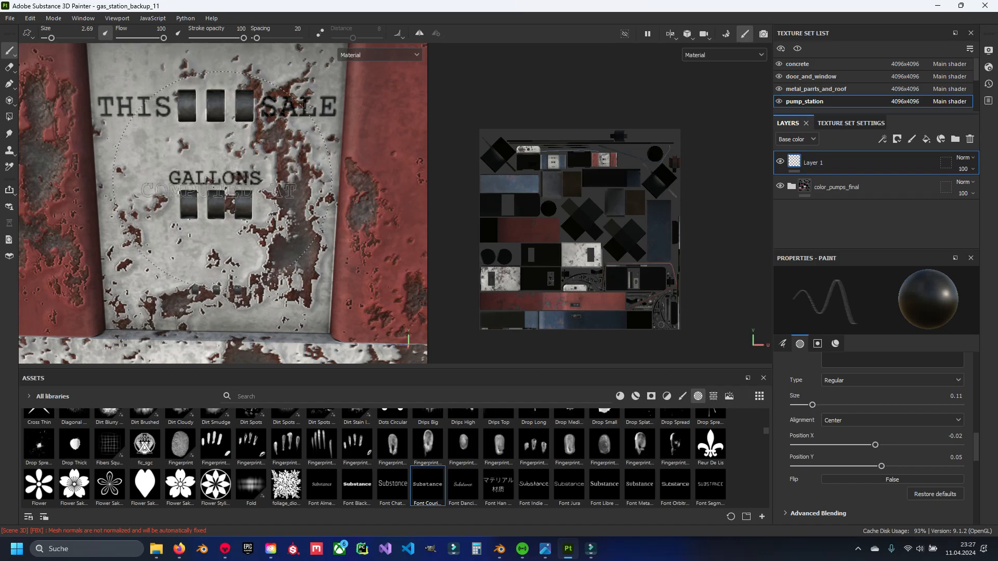
Stamp COMPUTED AT above the lowest row of small counter windows on the red and blue pumps at brush size 1.39
ctrl+right_drag(216, 275, 185, 275)
click(216, 275)
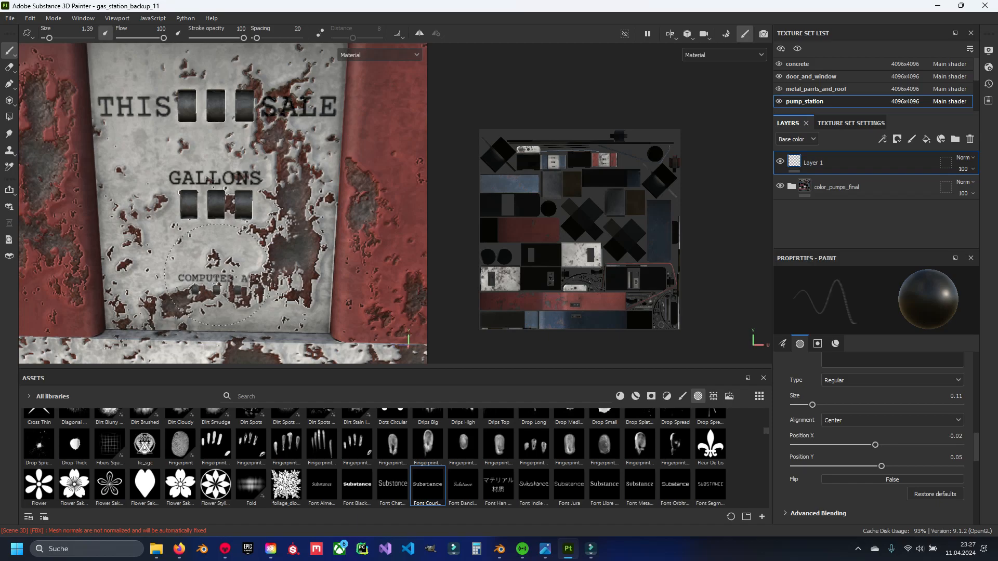
scroll(127, 268, down, 8)
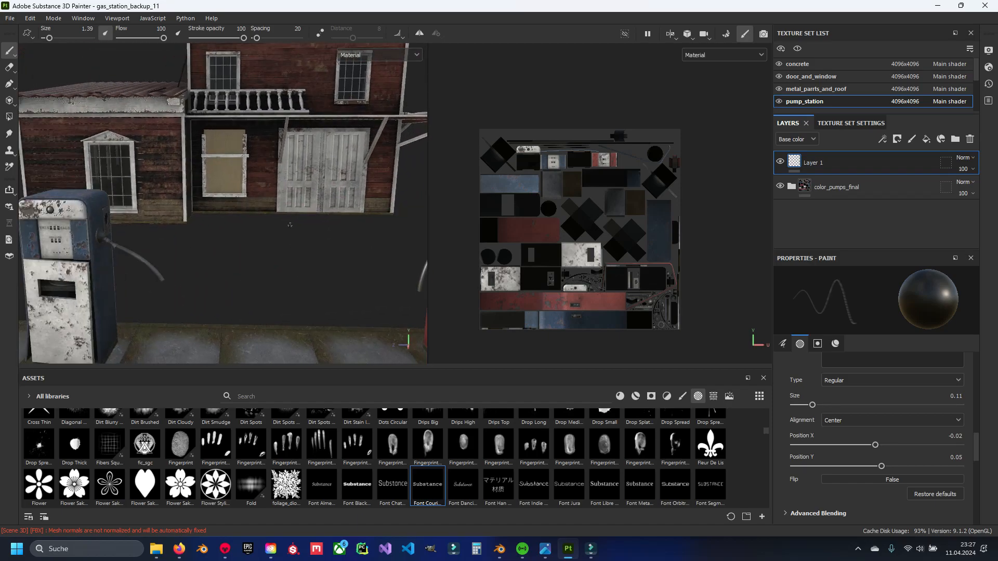
scroll(127, 268, up, 10)
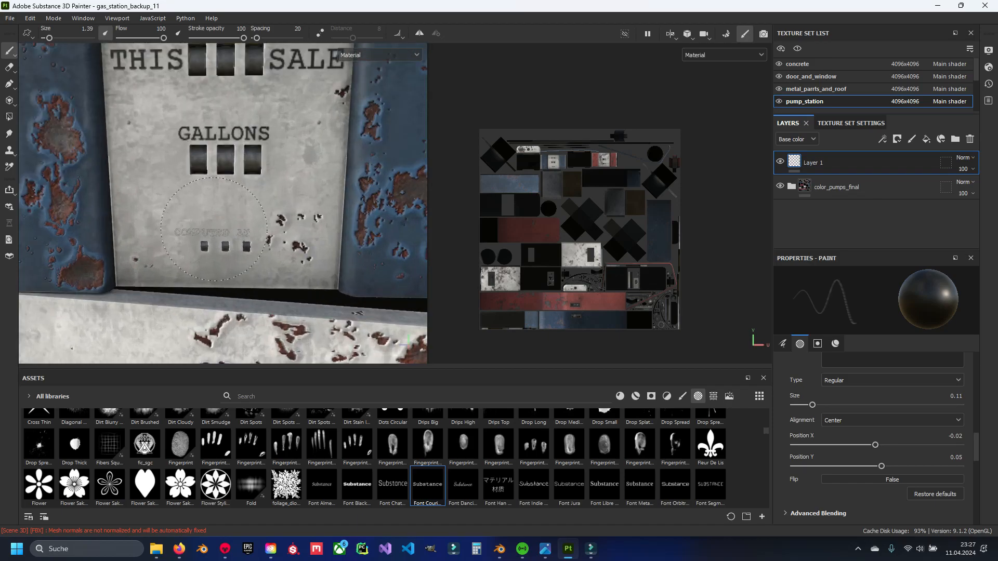
click(235, 229)
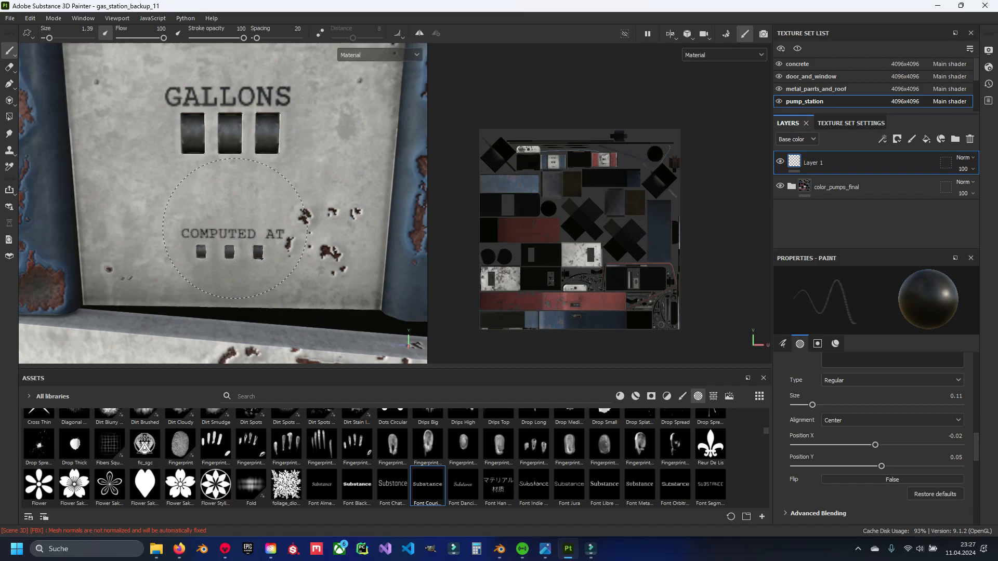
Replace the font alpha's text with 0 and enlarge the brush to 3.77 for the counter digits
middle_drag(241, 175, 252, 323)
scroll(887, 454, up, 3)
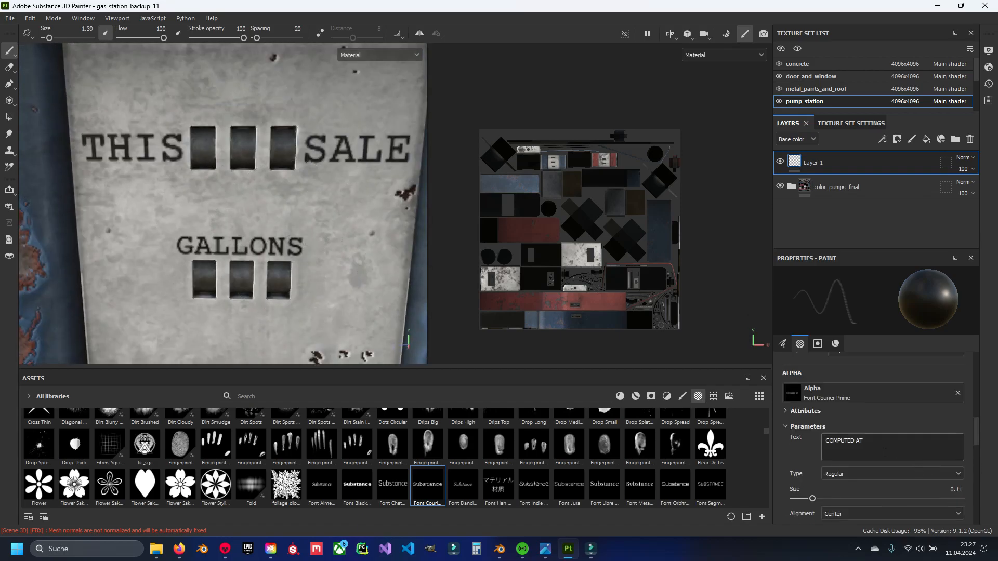
key(BackSpace)
key(BackSpace)
key(BackSpace)
key(BackSpace)
key(BackSpace)
key(BackSpace)
key(BackSpace)
key(BackSpace)
key(BackSpace)
key(BackSpace)
key(BackSpace)
text(0)
ctrl+scroll(200, 155, up, 8)
click(202, 145)
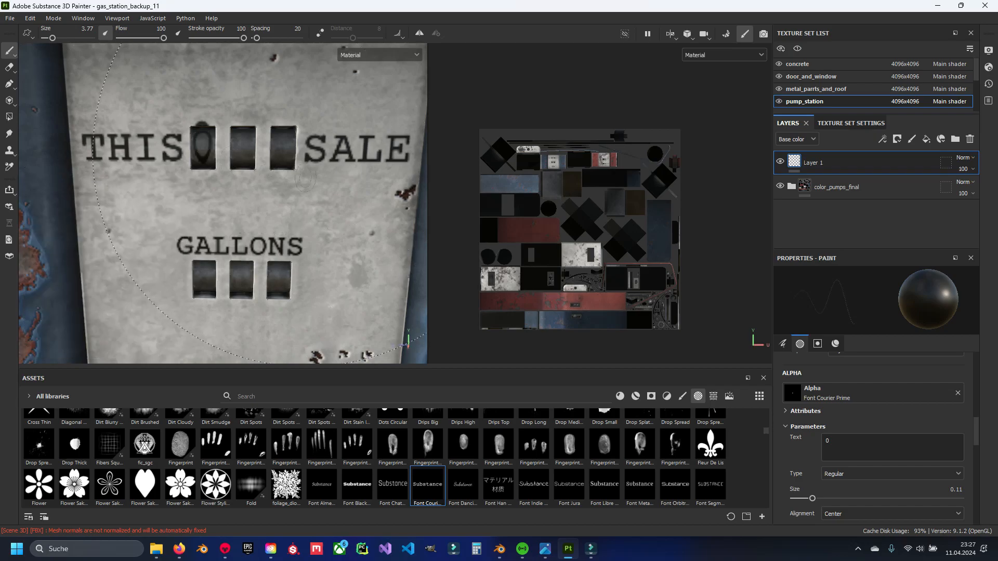
scroll(935, 440, up, 5)
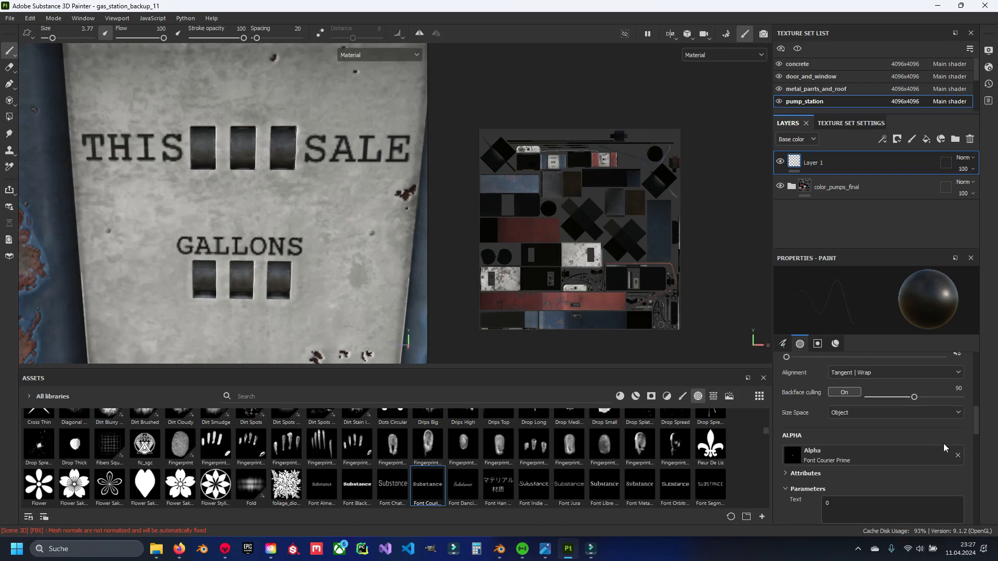
scroll(849, 477, up, 1)
click(859, 467)
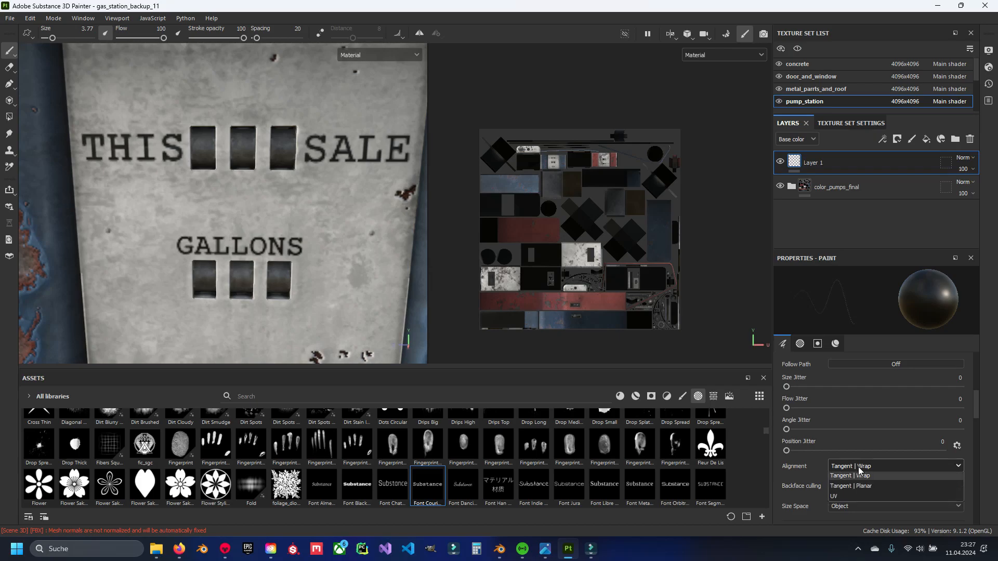
click(853, 510)
Set the brush's base color to white
scroll(881, 431, down, 10)
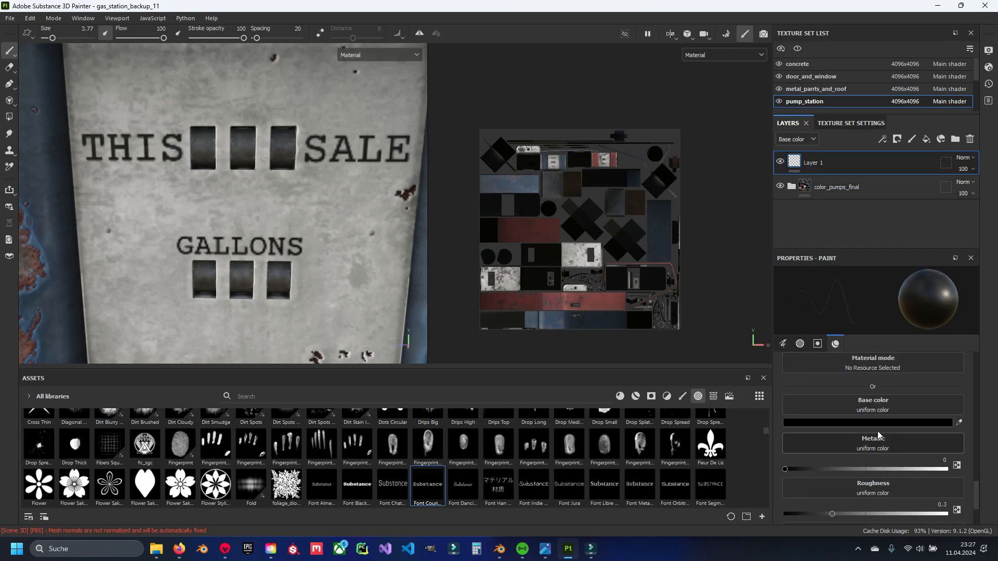
click(817, 422)
click(739, 368)
click(865, 335)
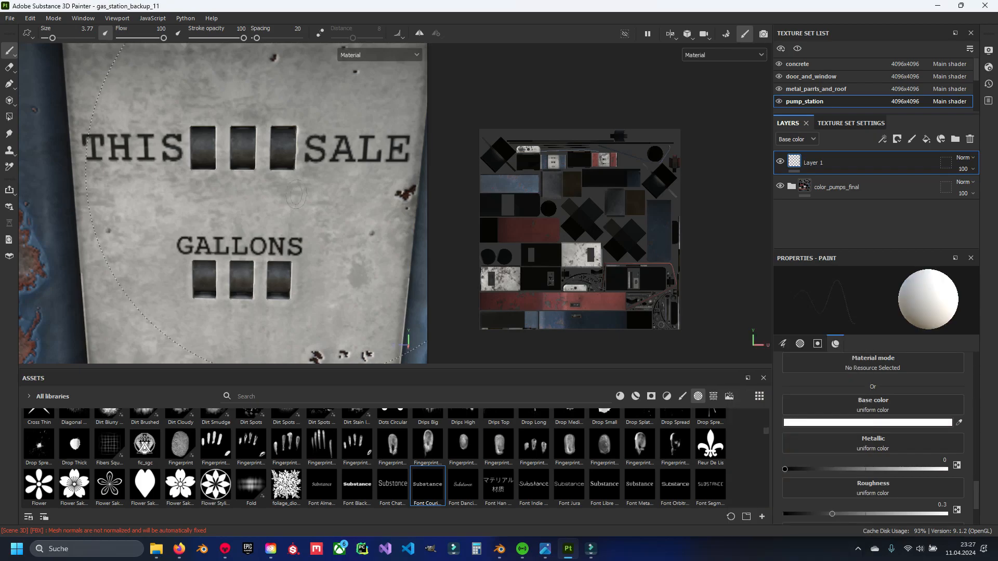
Stamp a white 0 in the first and third THIS SALE counter windows of the blue pump
click(202, 141)
click(282, 159)
middle_drag(218, 272, 225, 214)
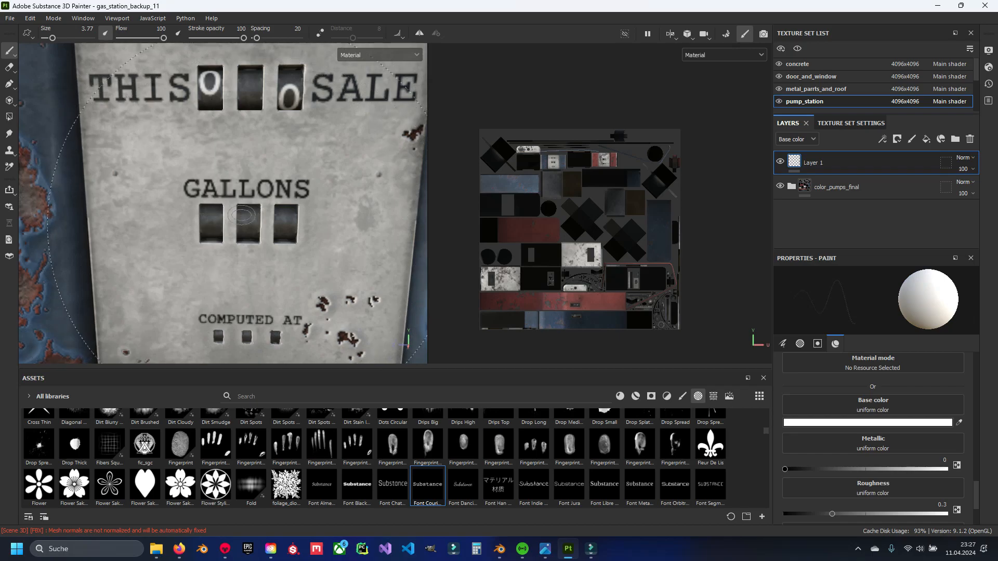
alt+middle_drag(287, 228, 295, 149)
scroll(222, 264, up, 2)
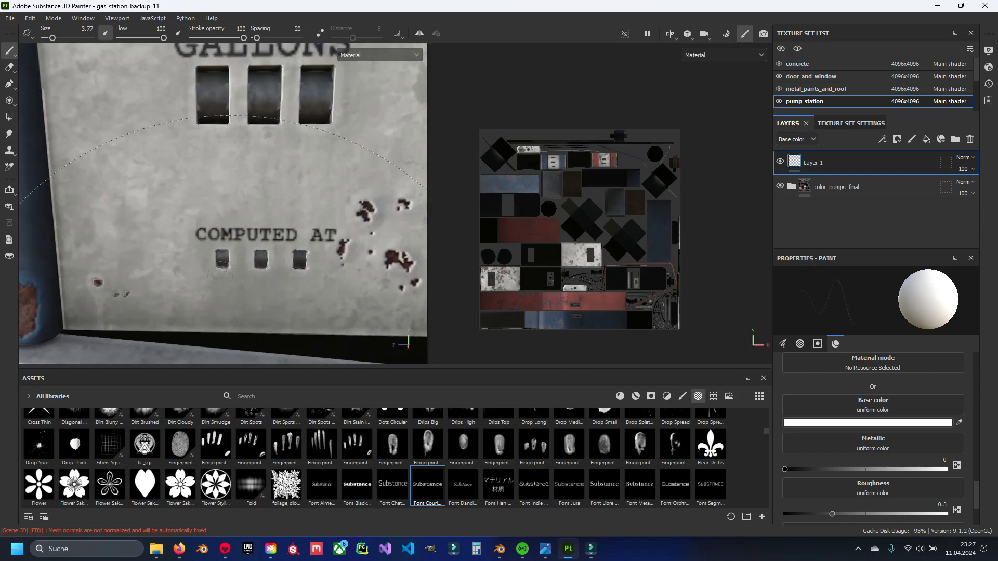
Stamp a white 0 in the second and third GALLONS windows of the red pump and reduce the brush size
scroll(261, 259, down, 8)
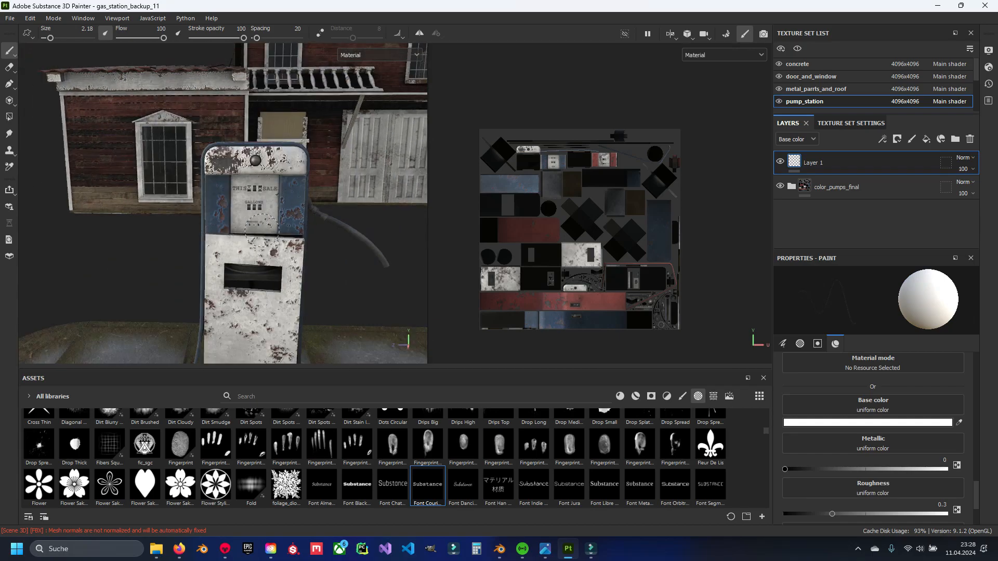
alt+middle_drag(333, 218, 247, 221)
scroll(247, 221, up, 5)
scroll(247, 222, up, 4)
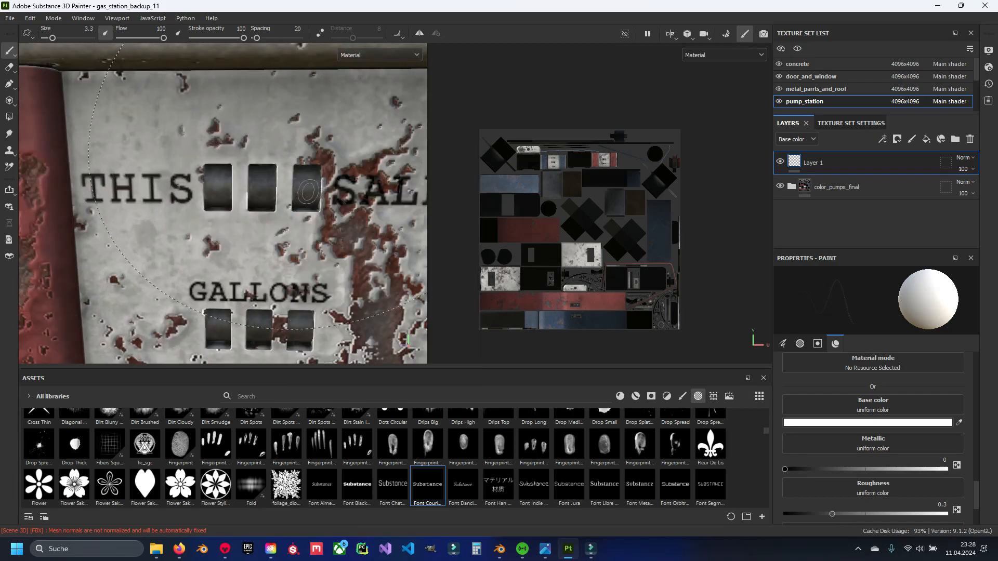
alt+middle_drag(329, 207, 307, 190)
mouse_move(238, 312)
alt+middle_down()
mouse_move(250, 233)
mouse_move(297, 185)
alt+middle_up()
click(248, 233)
click(290, 240)
ctrl+right_drag(253, 308, 225, 308)
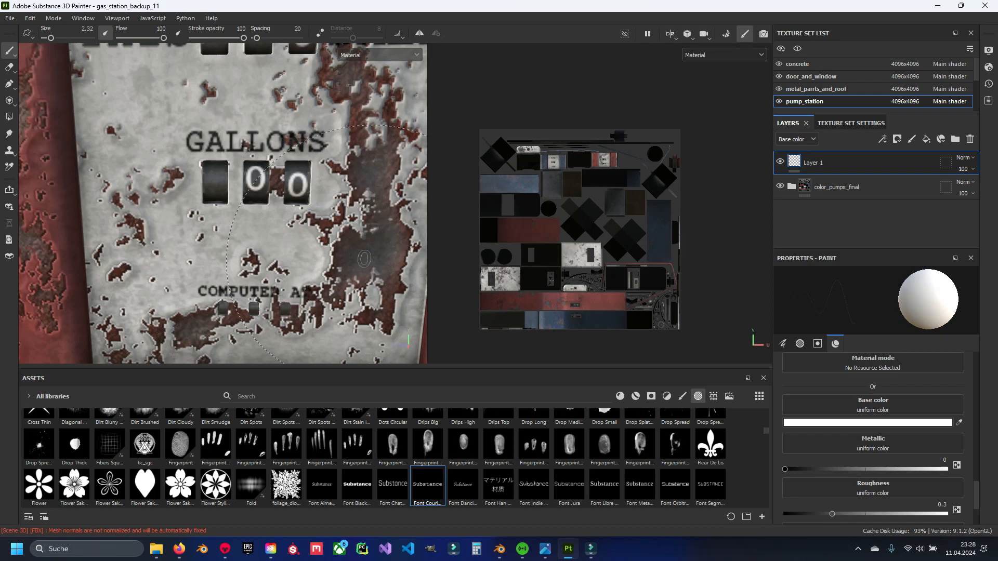
Set the brush angle to 90 and stamp zeros in the red pump's first GALLONS window and first two THIS SALE windows
scroll(860, 427, up, 10)
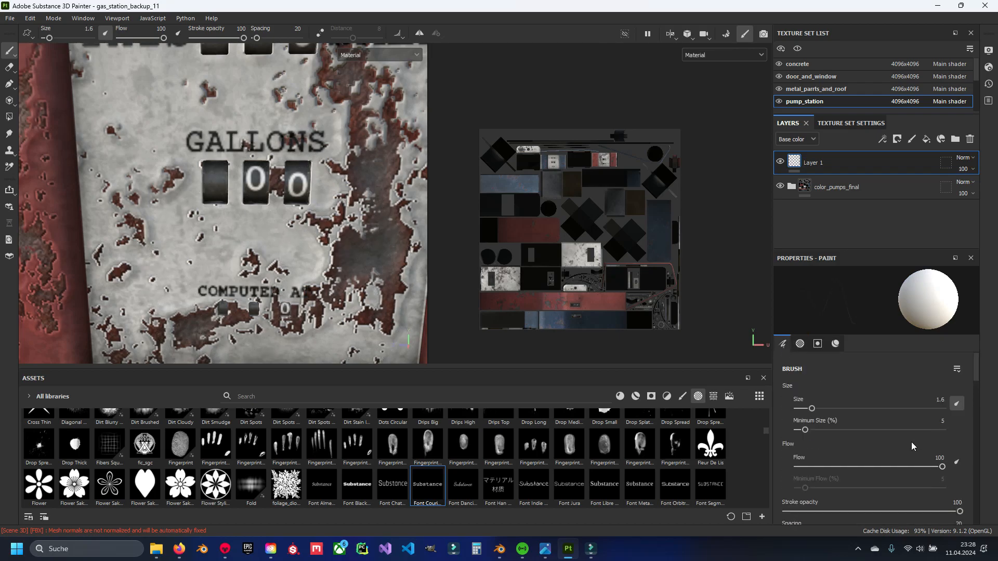
scroll(912, 441, down, 5)
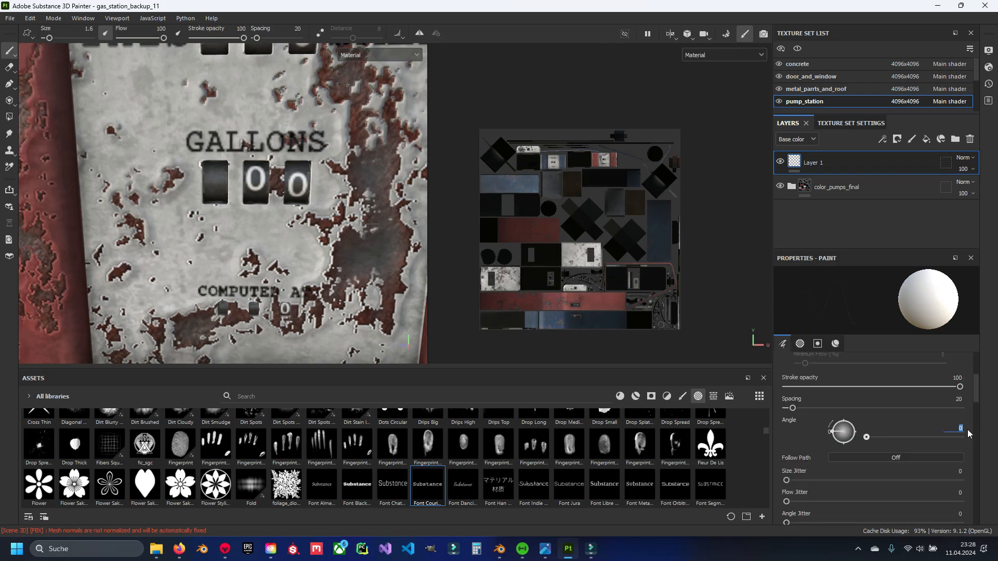
key(Return)
ctrl+right_drag(215, 181, 234, 180)
click(210, 177)
alt+middle_drag(210, 177, 200, 294)
click(203, 154)
click(252, 151)
Stamp white zeros in the middle THIS SALE window and all three GALLONS windows of the blue pump
alt+middle_drag(251, 150, 248, 188)
scroll(249, 189, up, 2)
click(236, 164)
click(188, 325)
click(235, 326)
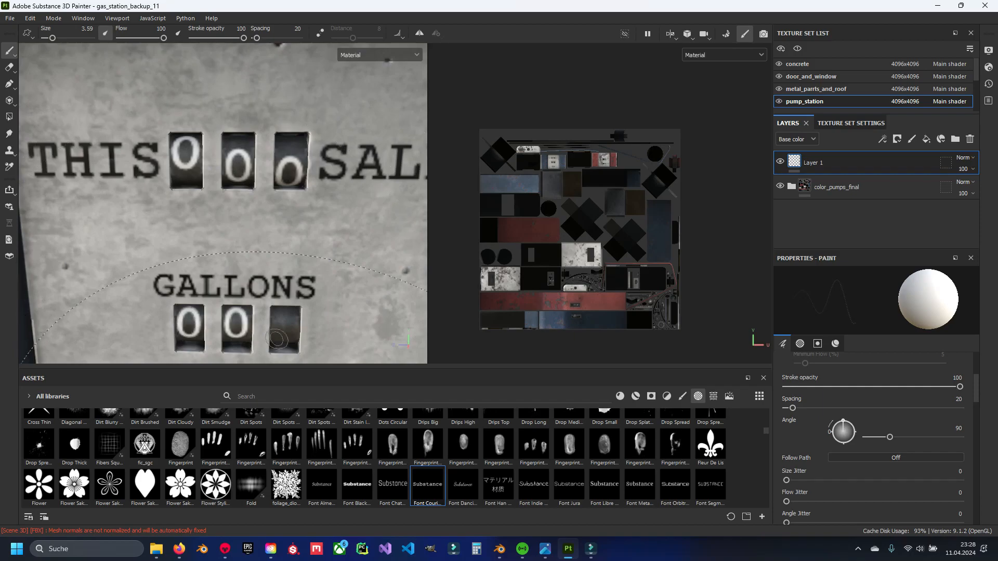
click(282, 332)
Stamp white zeros in the second and third COMPUTED AT windows of the blue pump at brush size 2.11
alt+middle_drag(282, 332, 253, 193)
scroll(224, 281, up, 3)
ctrl+right_drag(223, 281, 208, 282)
click(266, 281)
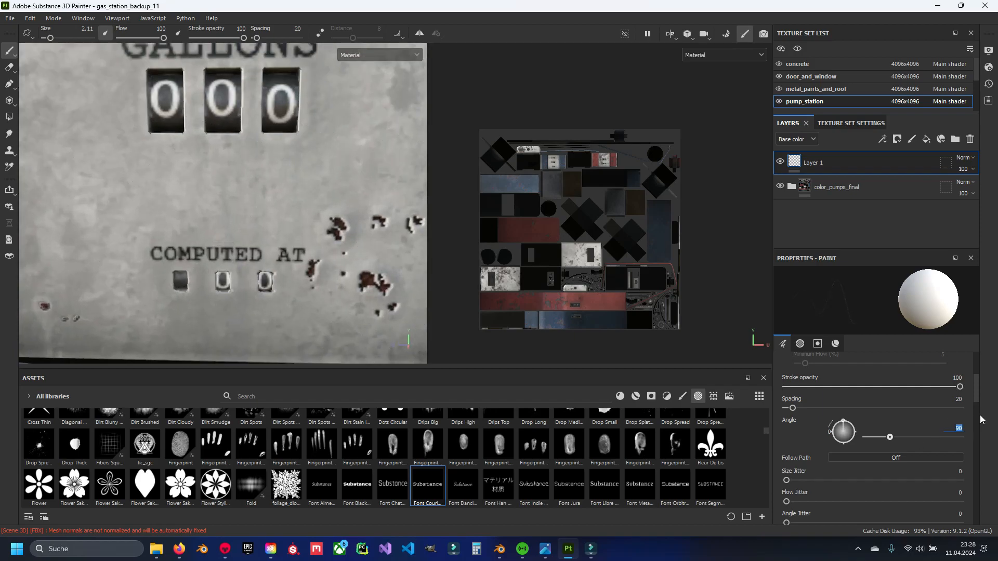
Check the lettered gas pumps from a distance and save the Painter project
scroll(254, 235, down, 5)
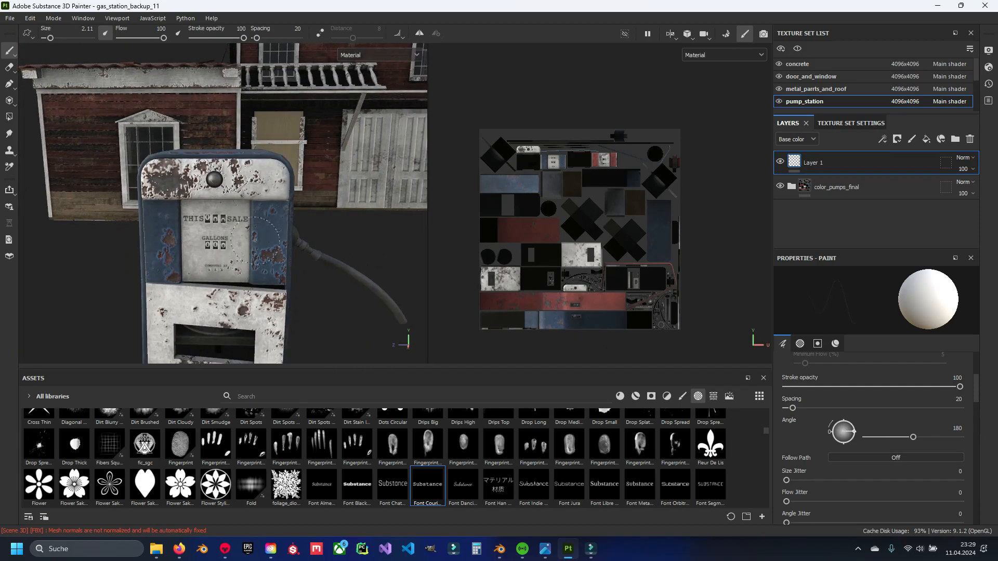
scroll(264, 238, down, 3)
alt+drag(264, 238, 321, 232)
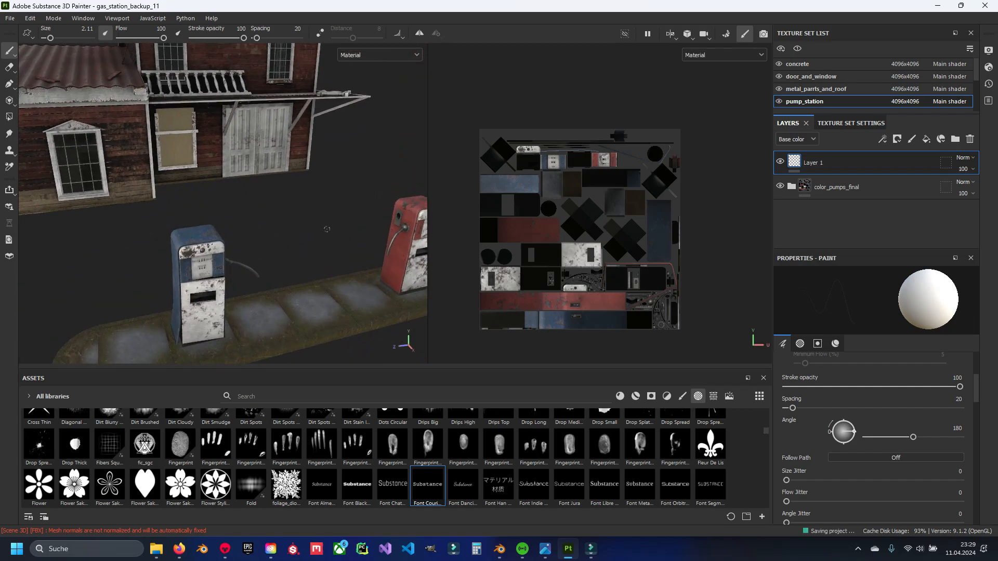
key(ctrl)
alt+drag(274, 239, 299, 256)
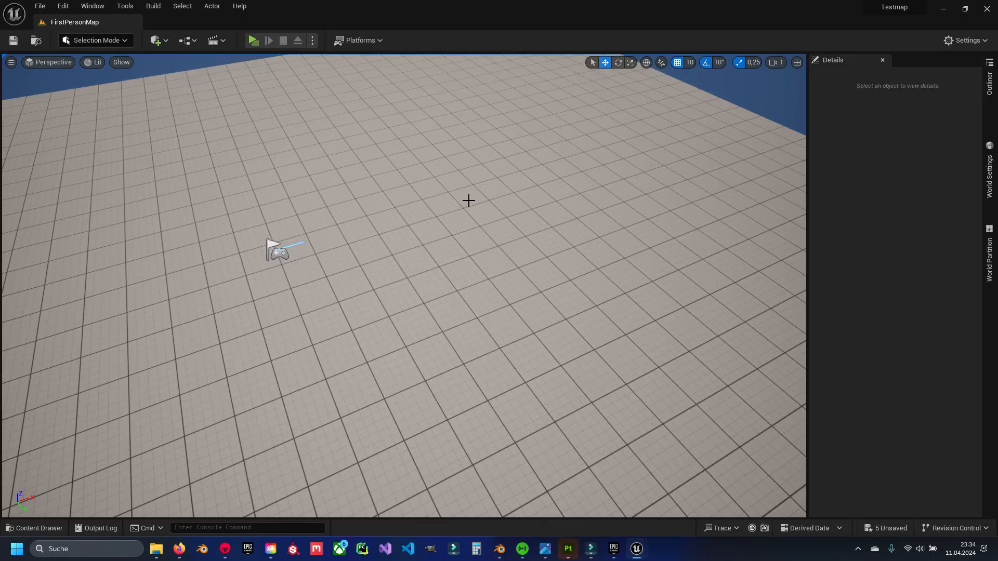
Switch to Unreal Engine and create a folder named shack inside the custom_asset/texture folder
right_drag(469, 201, 476, 218)
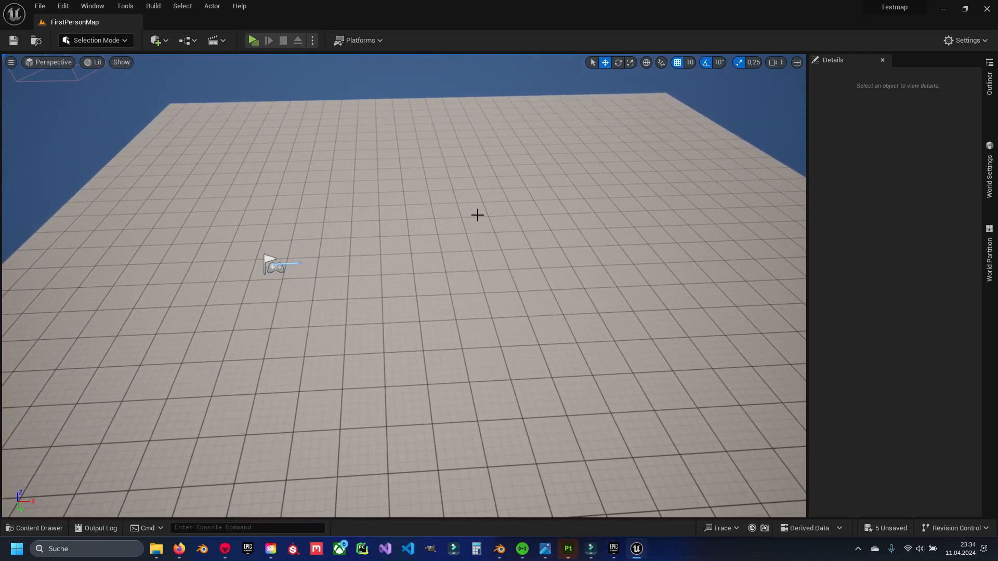
key(ctrl+space)
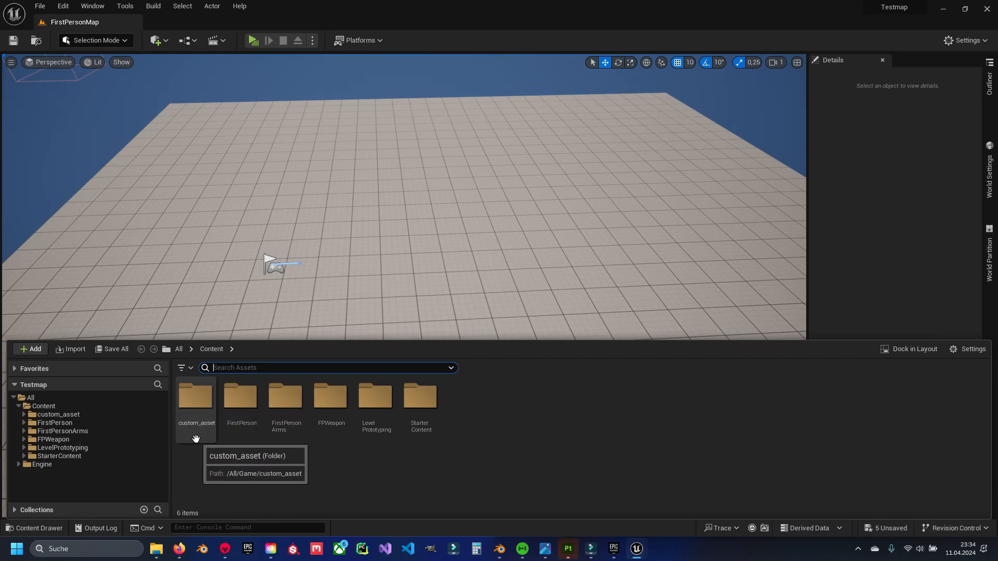
double_click(191, 413)
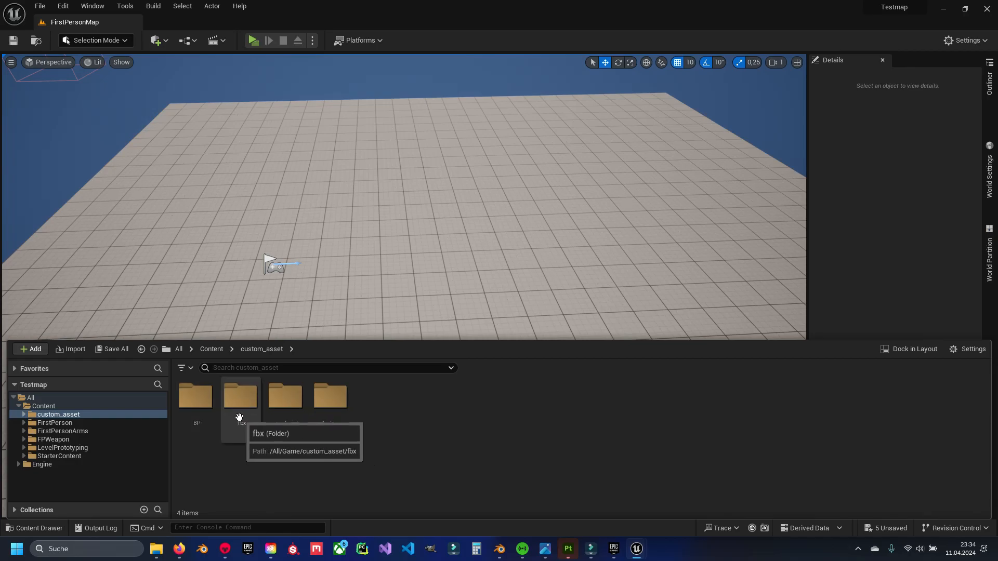
double_click(292, 415)
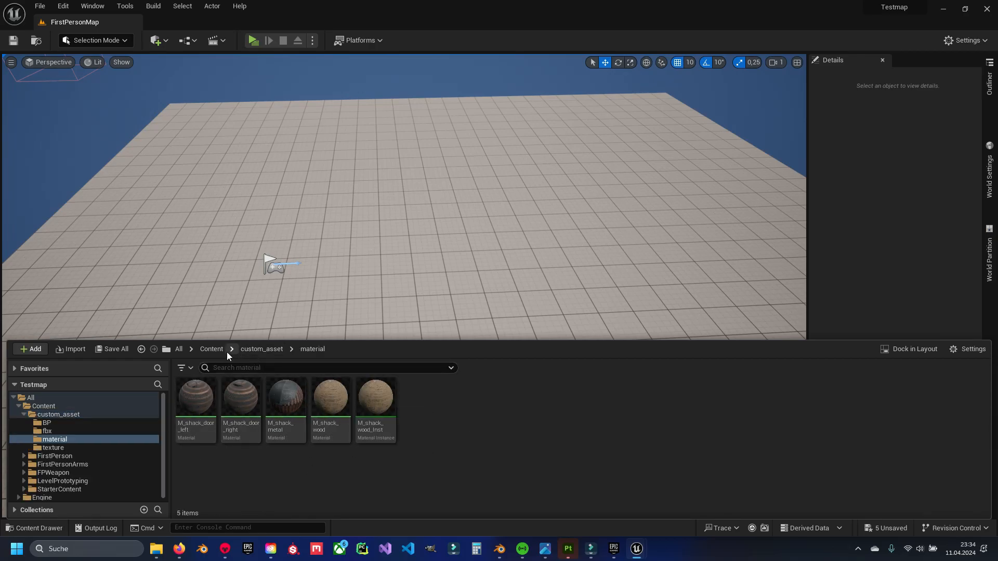
click(249, 349)
double_click(327, 398)
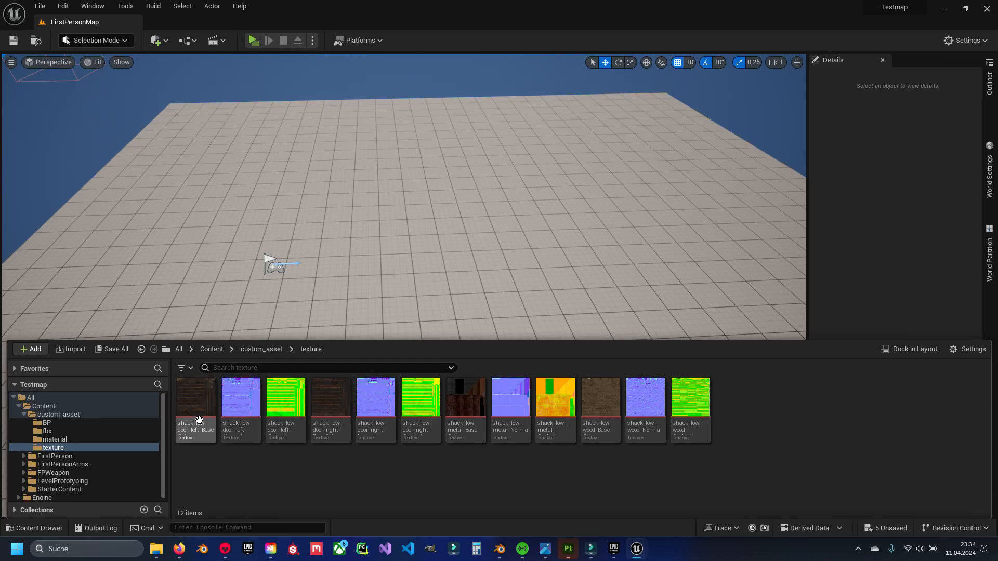
right_click(316, 475)
click(264, 473)
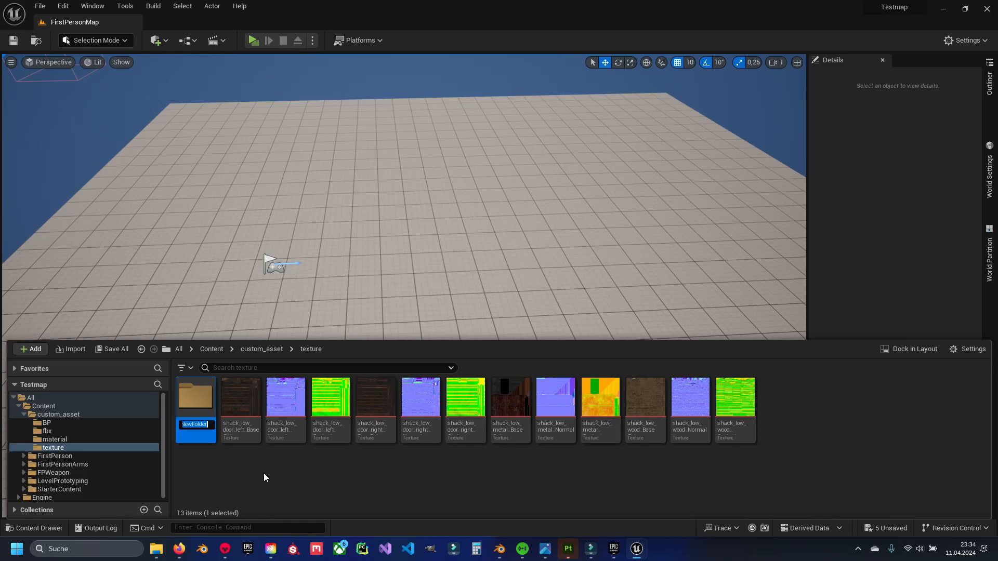
text(shack)
key(Return)
Move all twelve shack_low textures into the shack folder
click(244, 431)
shift+click(735, 411)
drag(735, 411, 198, 405)
click(250, 427)
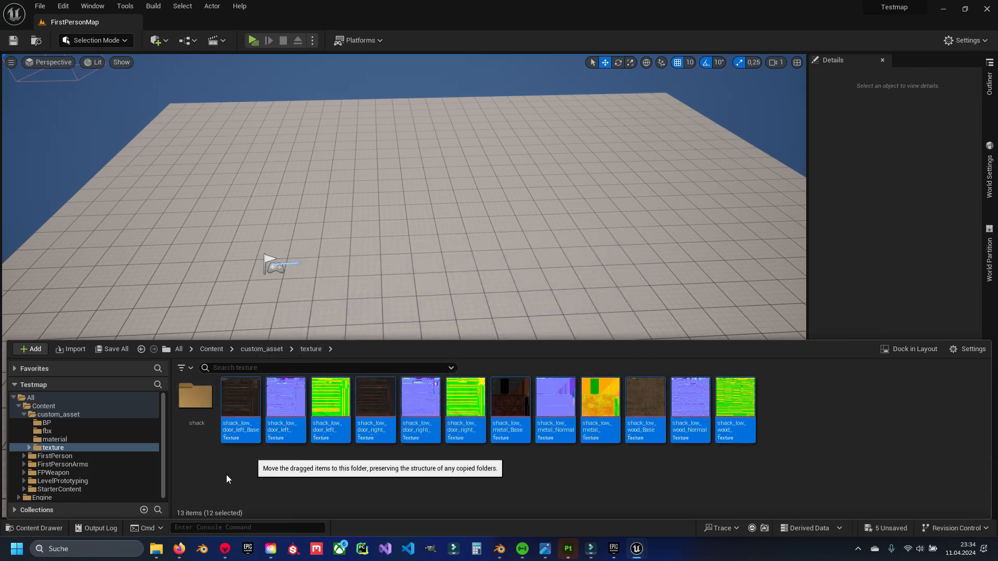
Create a second folder named gas_station inside the custom_asset/texture folder
key(ctrl+shift+n)
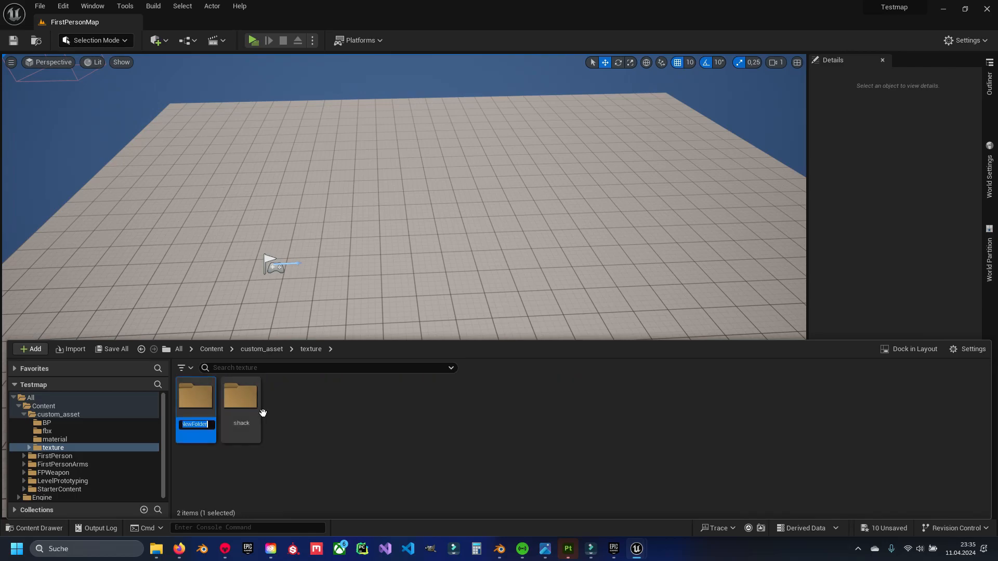
text(gas can)
key(BackSpace)
key(BackSpace)
key(BackSpace)
key(BackSpace)
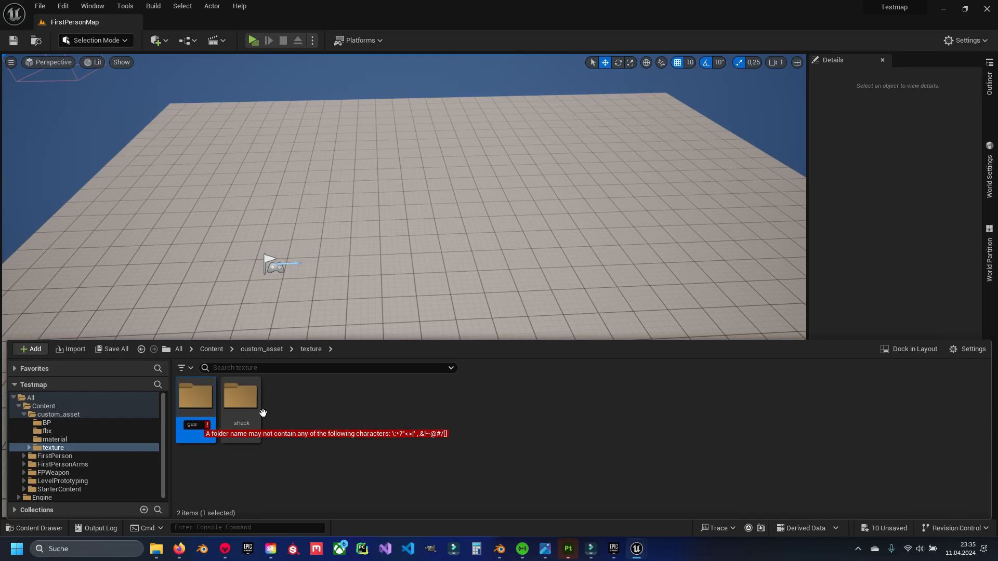
text(_station)
key(Return)
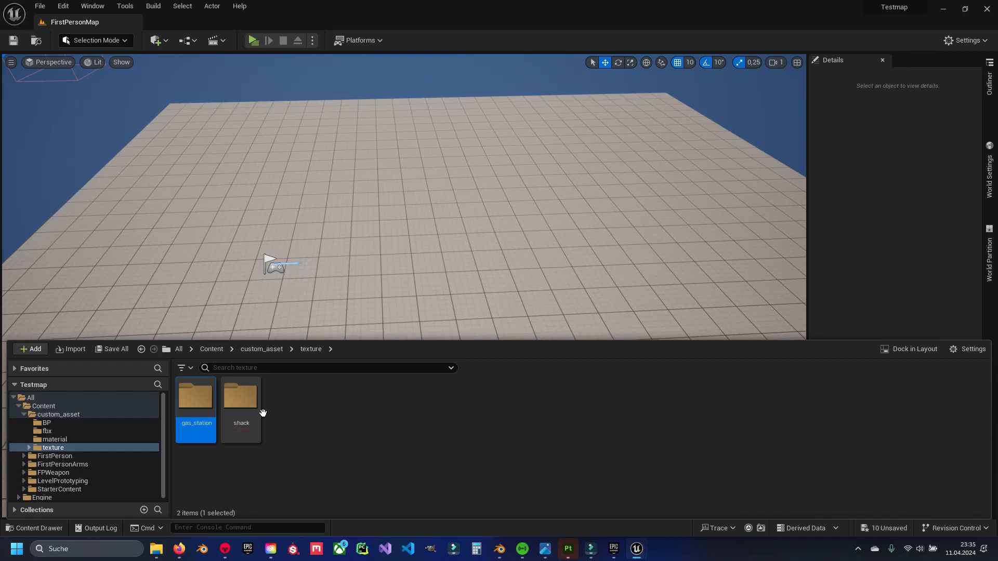
Create two folders named shack and gas_station inside the custom_asset/fbx folder
key(alt+Left)
double_click(286, 397)
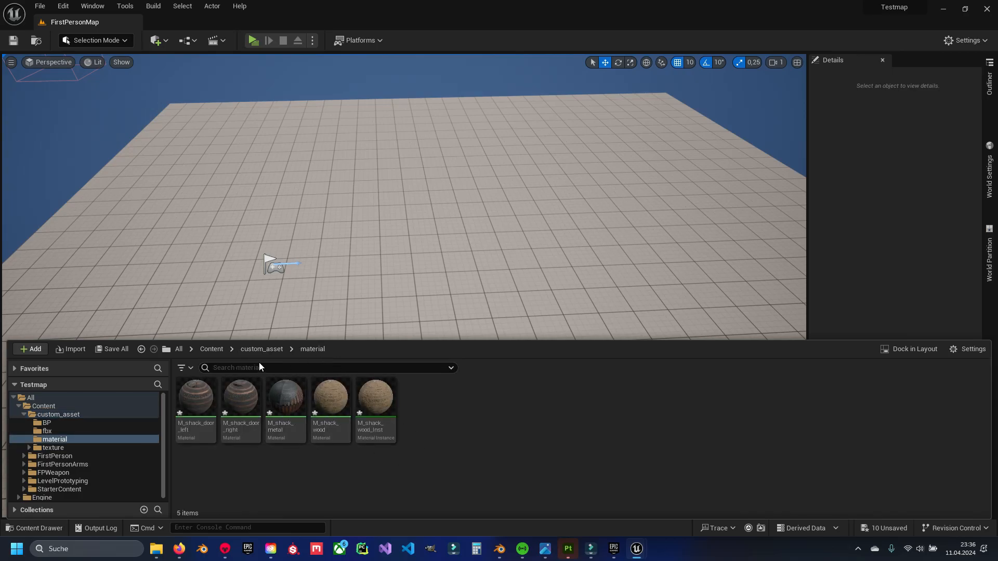
click(263, 349)
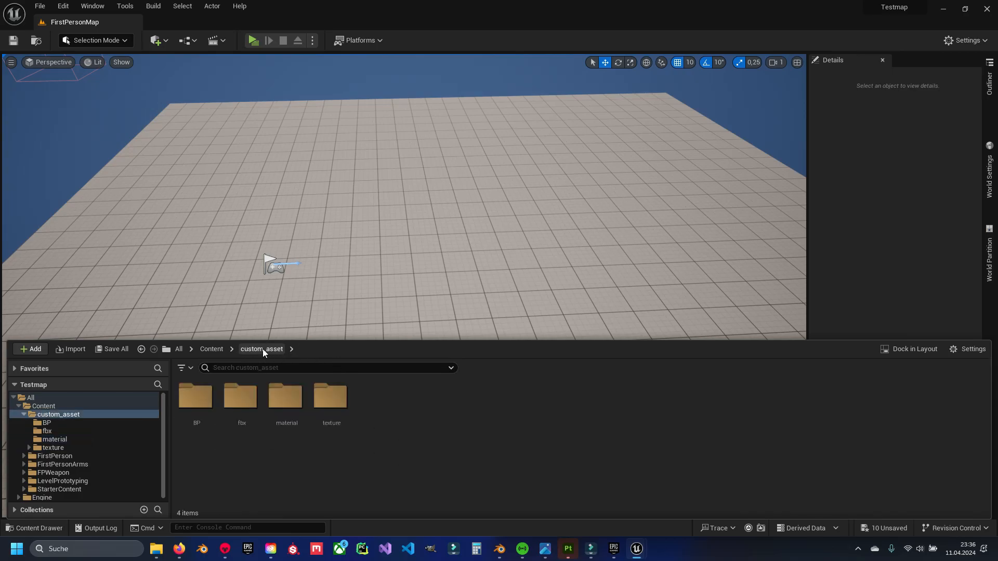
double_click(240, 397)
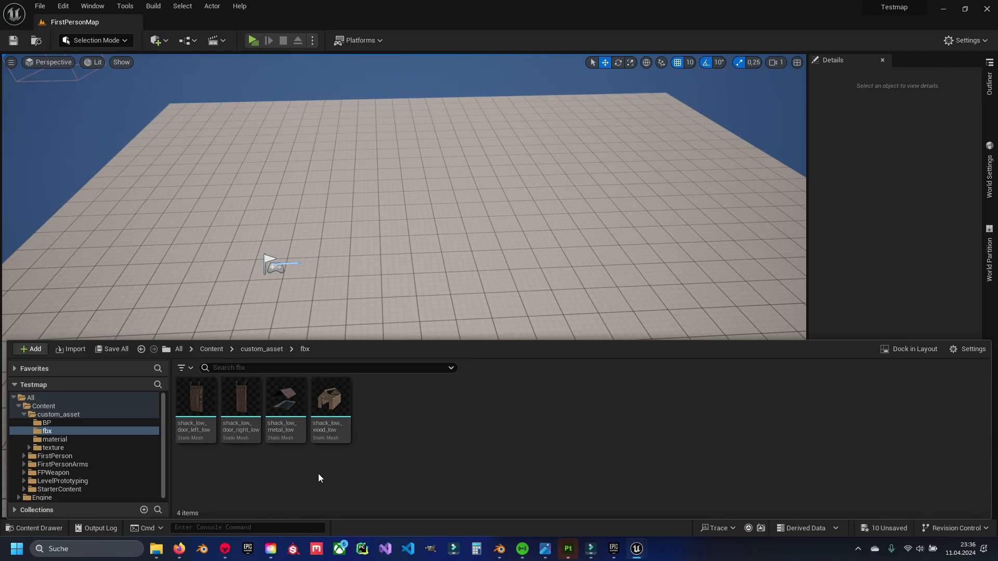
key(ctrl+shift+n)
text(shack)
key(Return)
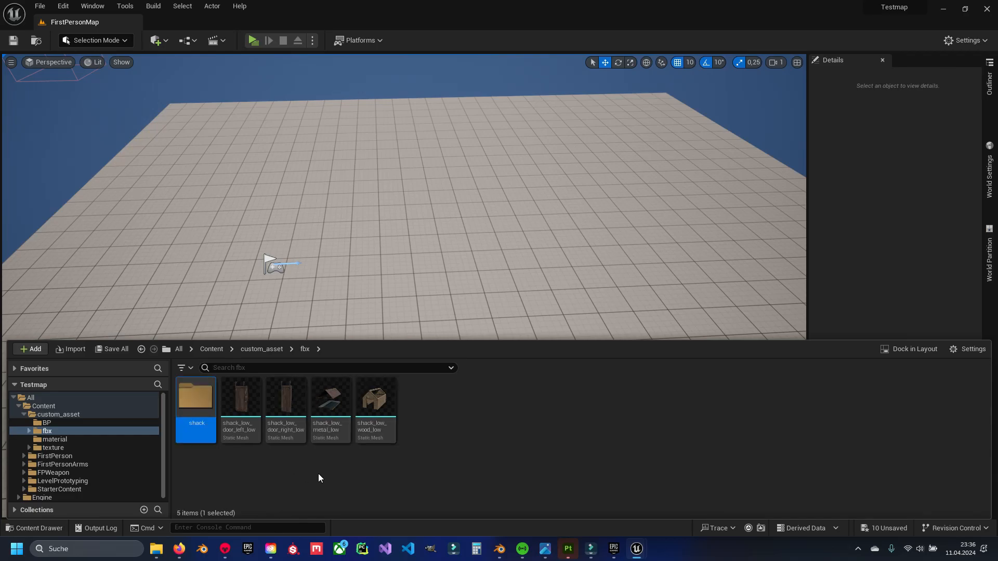
key(ctrl+shift+n)
text(gas_station)
key(Return)
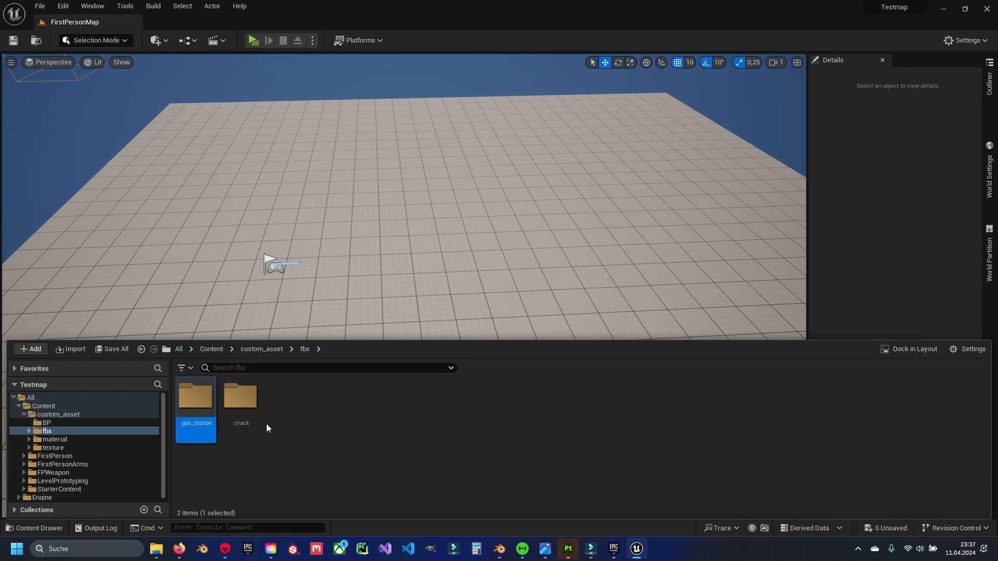
Choose gas_station_low.fbx from the project's gas_station/export folder for import into custom_asset/fbx/gas_station
double_click(213, 405)
right_click(239, 394)
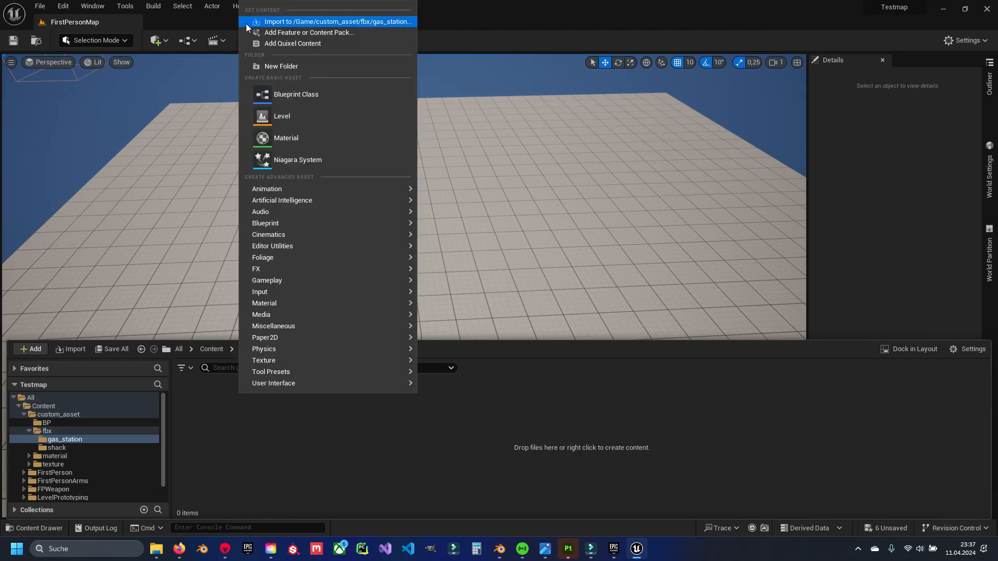
click(351, 21)
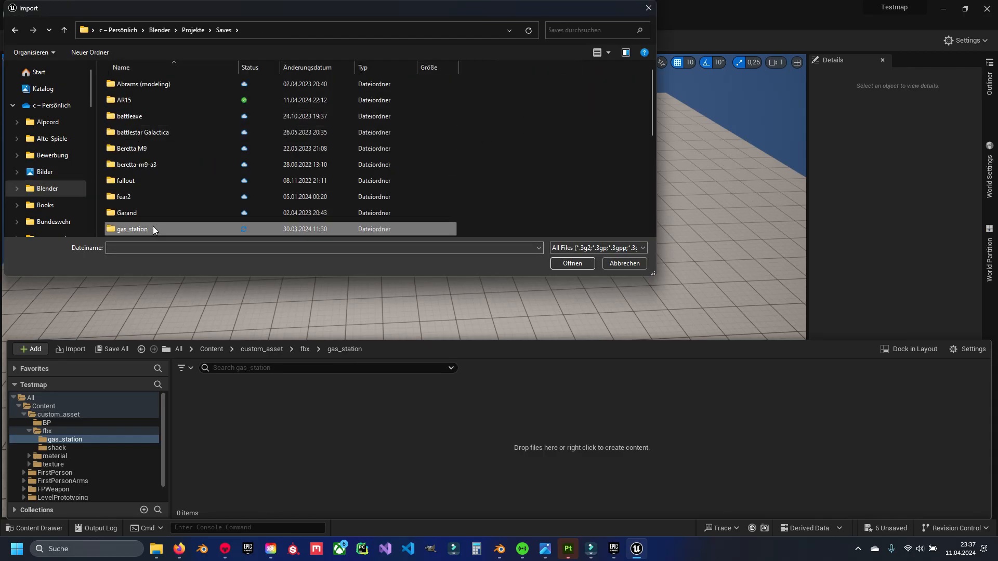
double_click(153, 228)
double_click(123, 96)
click(145, 100)
click(564, 268)
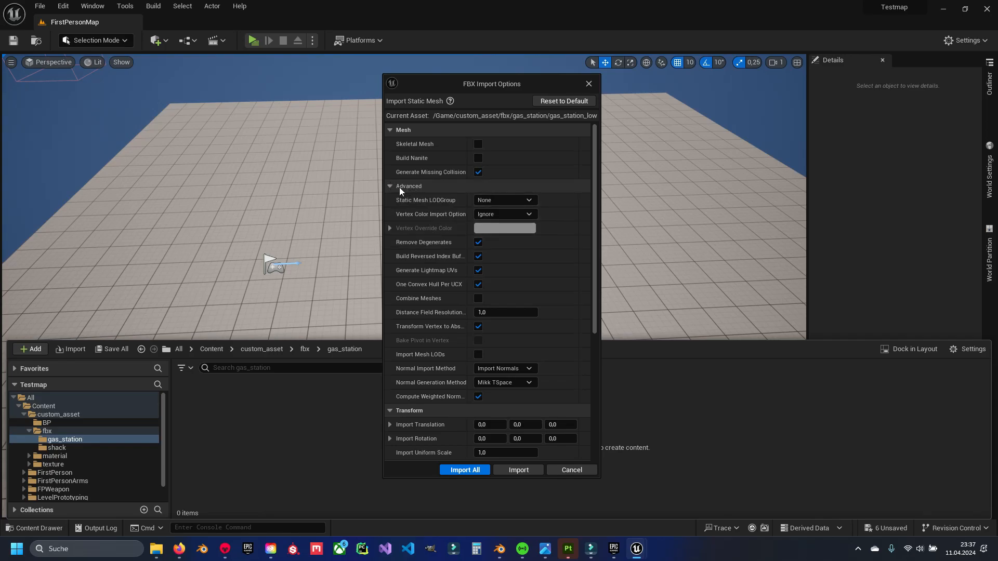
Import the FBX as one static mesh with Combine Meshes enabled and dismiss the message log
click(387, 187)
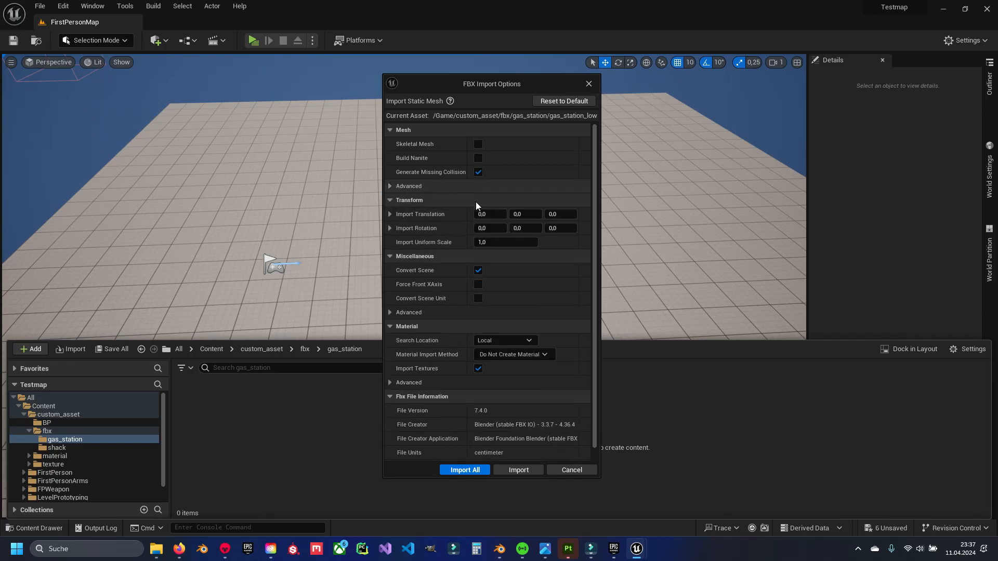
click(390, 186)
scroll(503, 315, down, 2)
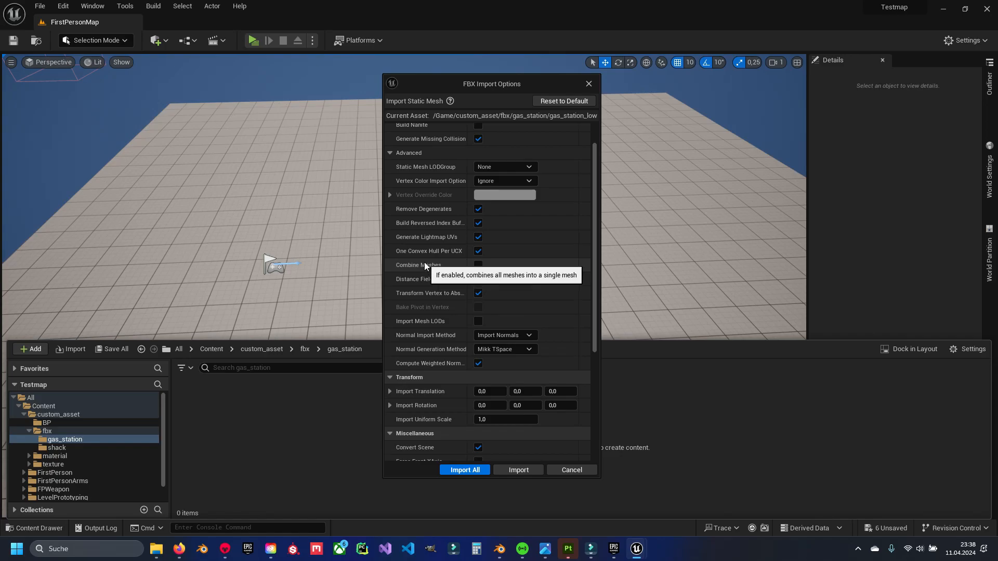
click(479, 265)
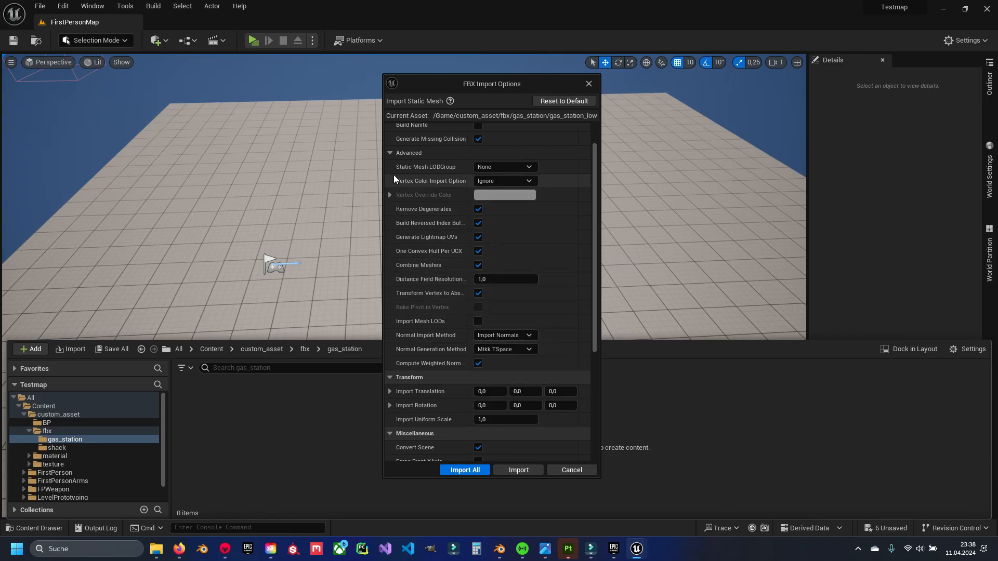
click(394, 152)
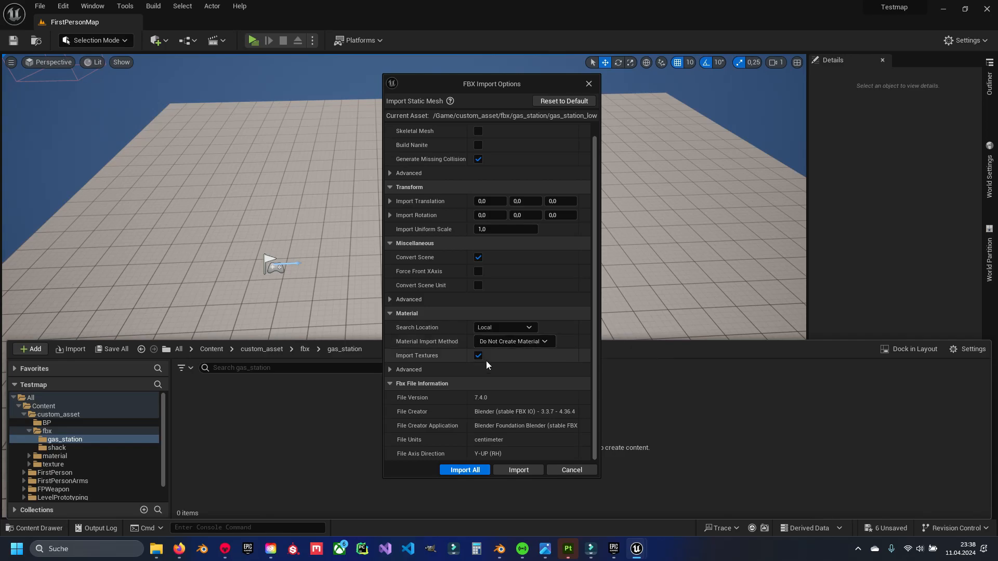
click(465, 470)
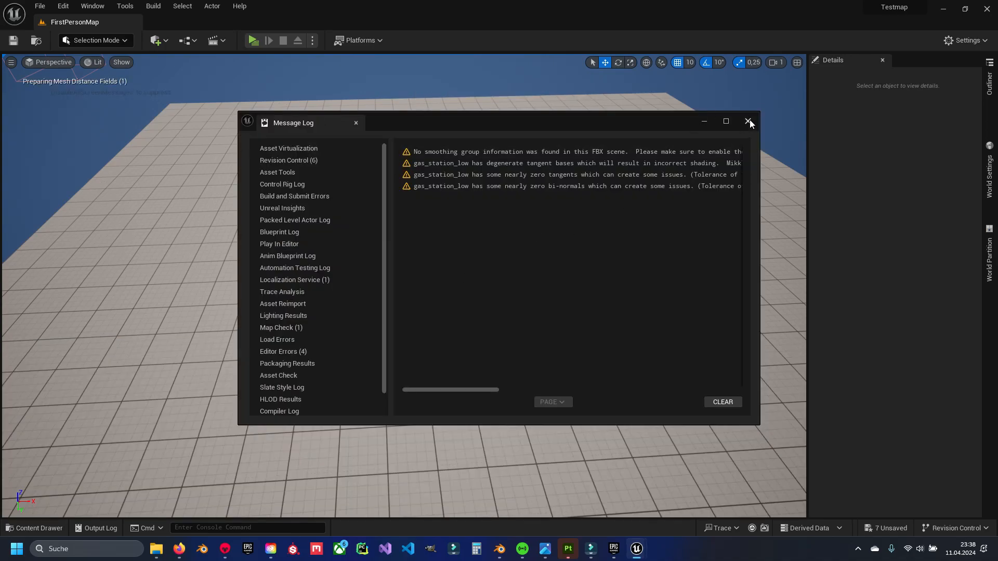
click(748, 121)
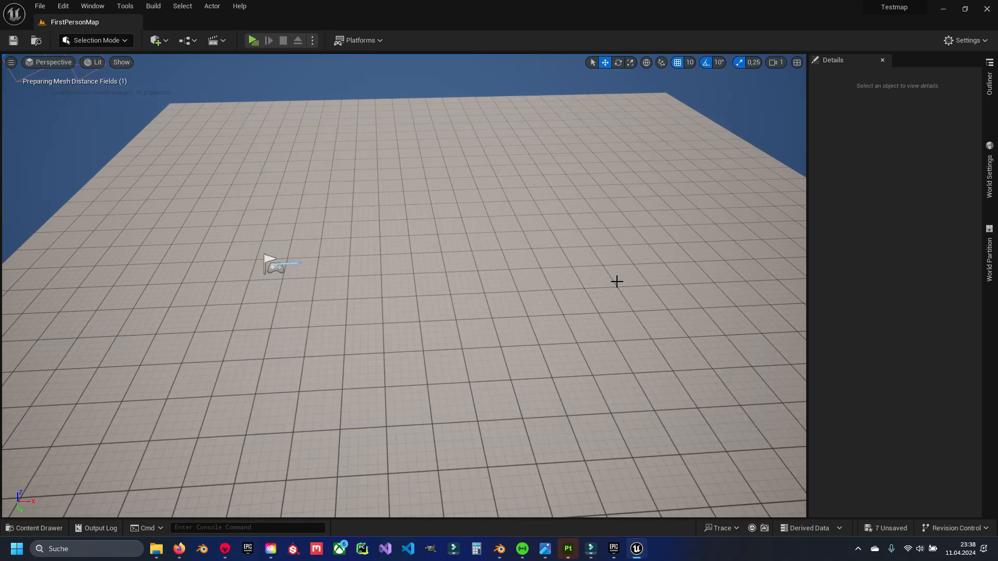
Place the gas_station_low mesh on the level's floor
key(ctrl+space)
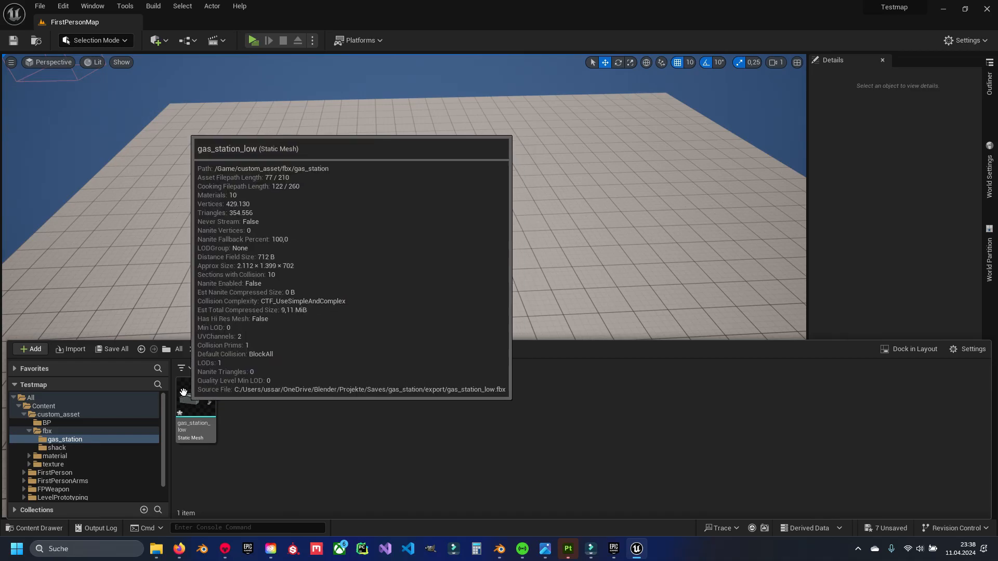
mouse_move(200, 400)
drag(201, 400, 555, 216)
key(s)
right_drag(541, 225, 577, 234)
Rotate the gas station about 90° around Z and move it to X 1010, Y 550
key(e)
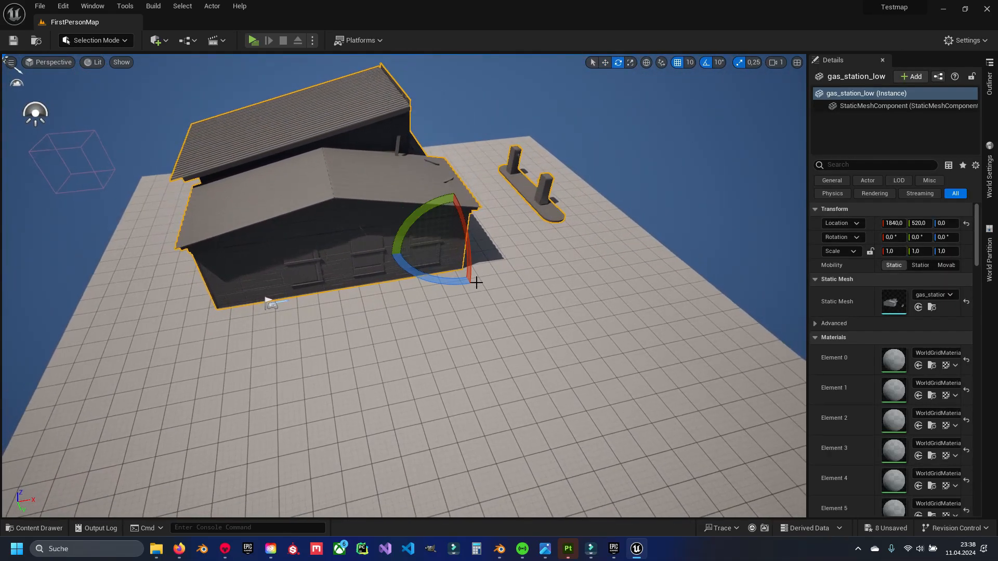
drag(458, 279, 385, 276)
key(w)
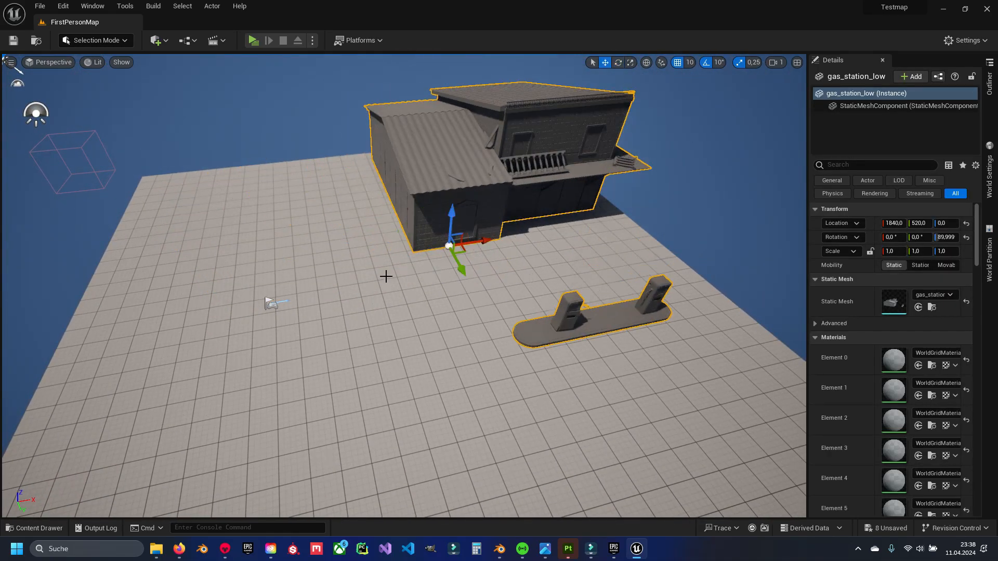
drag(450, 250, 312, 282)
Examine the placed gas station and its pumps from close to ground level
right_drag(312, 282, 447, 242)
key(w)
key(d)
key(s)
key(w)
key(s)
key(s)
key(a)
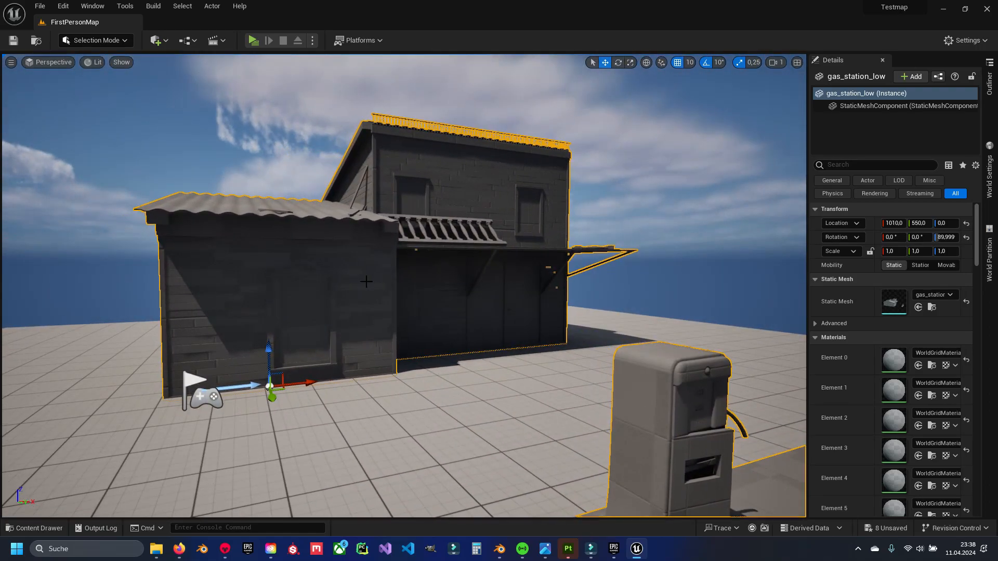
Open the gas_station_low mesh in the static mesh editor and inspect its geometry, material slots and Nanite settings
key(ctrl+space)
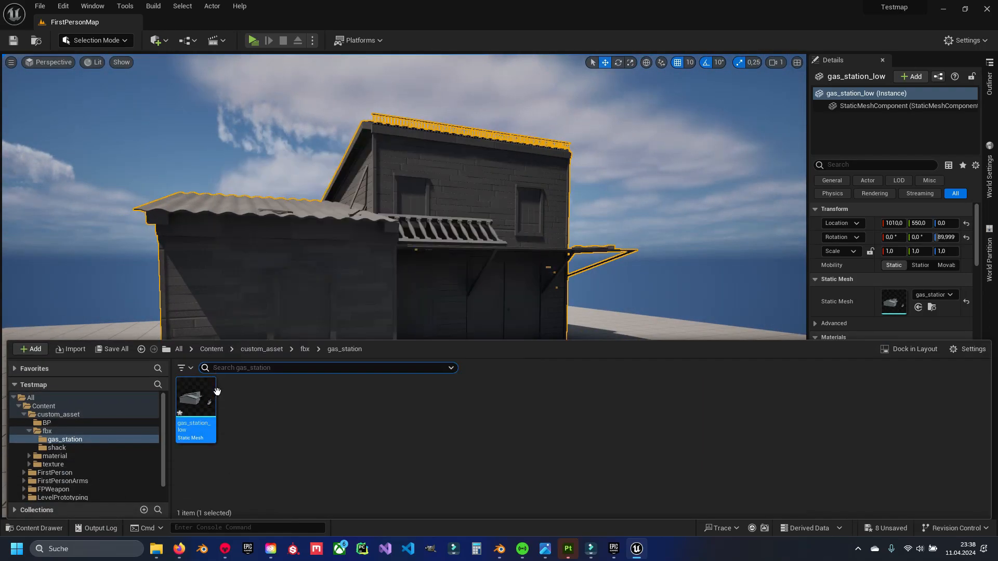
mouse_move(192, 399)
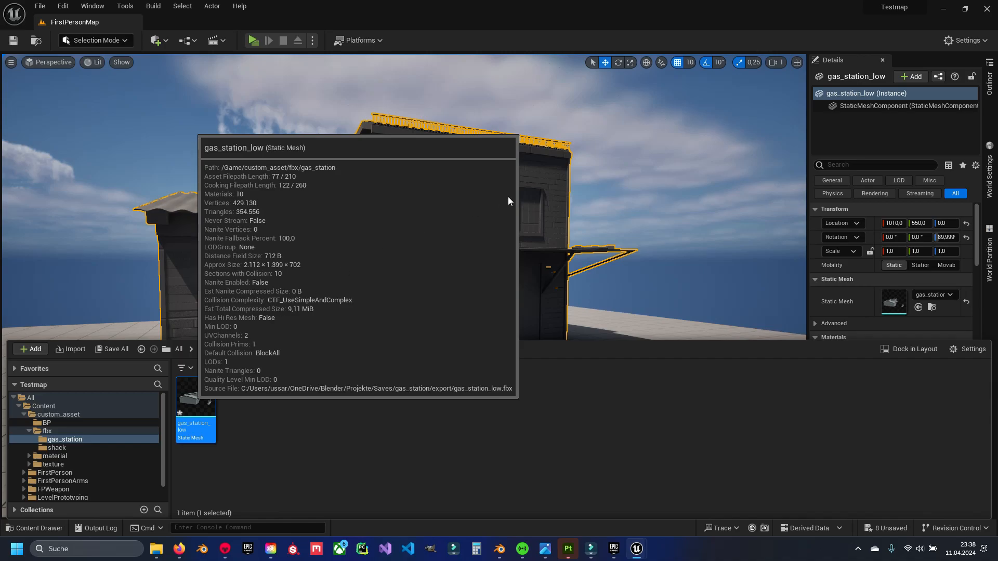
double_click(191, 399)
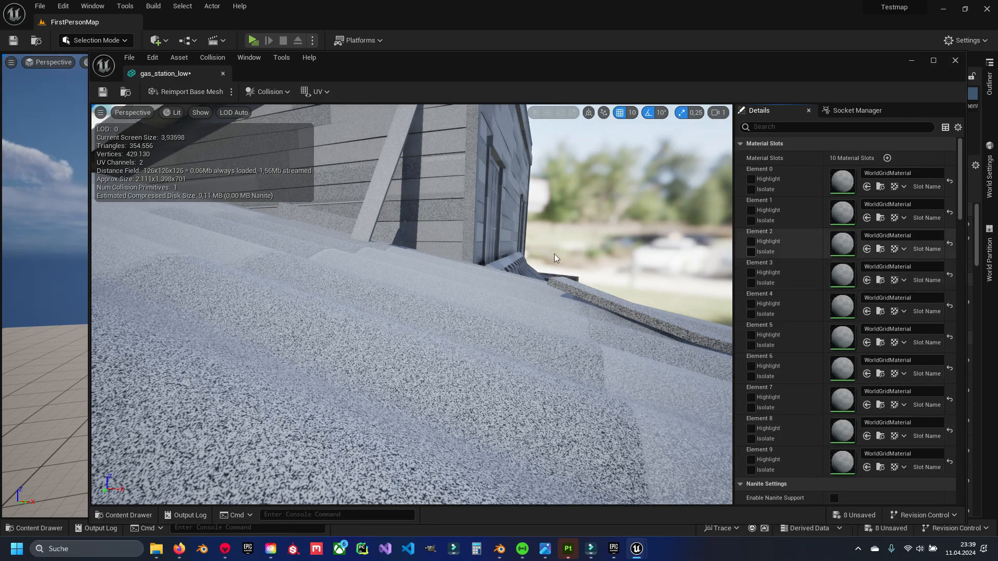
scroll(398, 284, down, 5)
right_drag(419, 286, 345, 309)
scroll(864, 304, down, 3)
scroll(861, 305, down, 1)
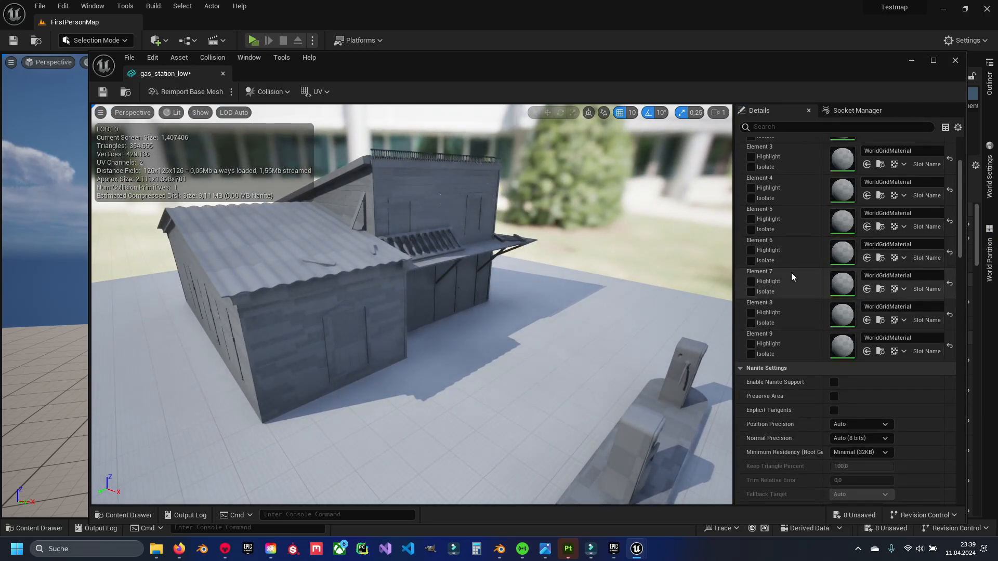
Set the gas_station_low mesh's collision complexity to Use Complex Collision As Simple and save the mesh
scroll(806, 308, down, 6)
scroll(811, 268, down, 9)
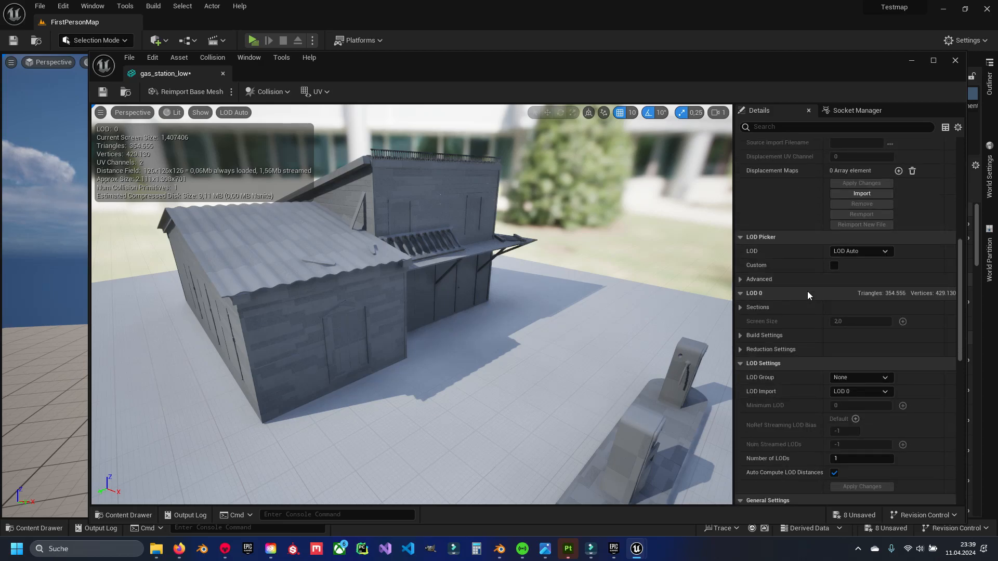
scroll(788, 260, down, 4)
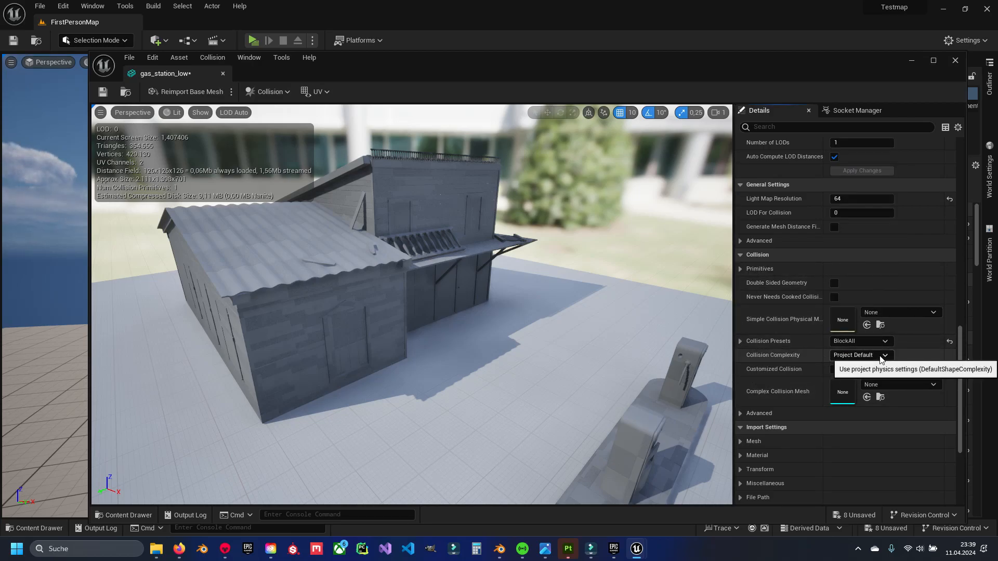
click(856, 358)
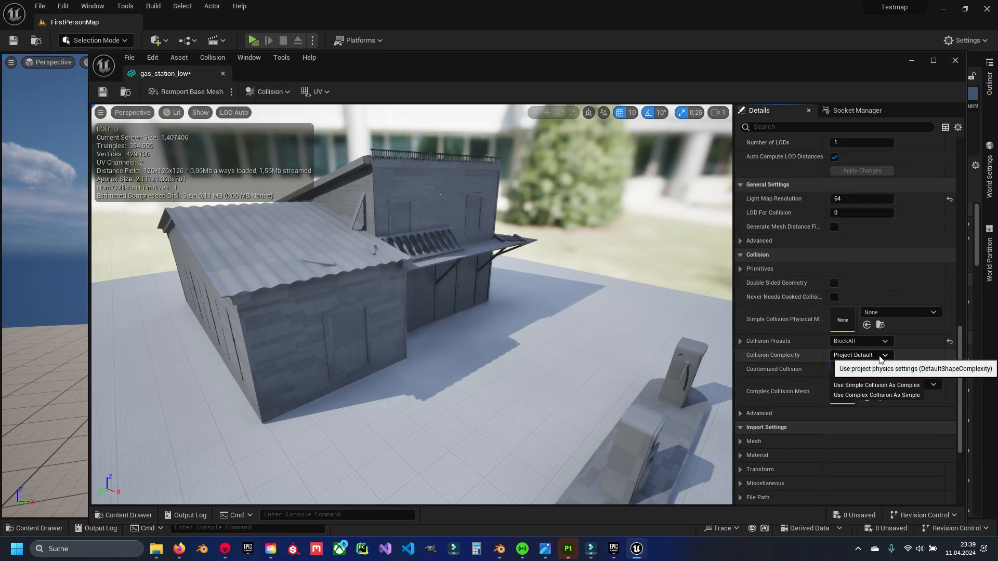
click(884, 396)
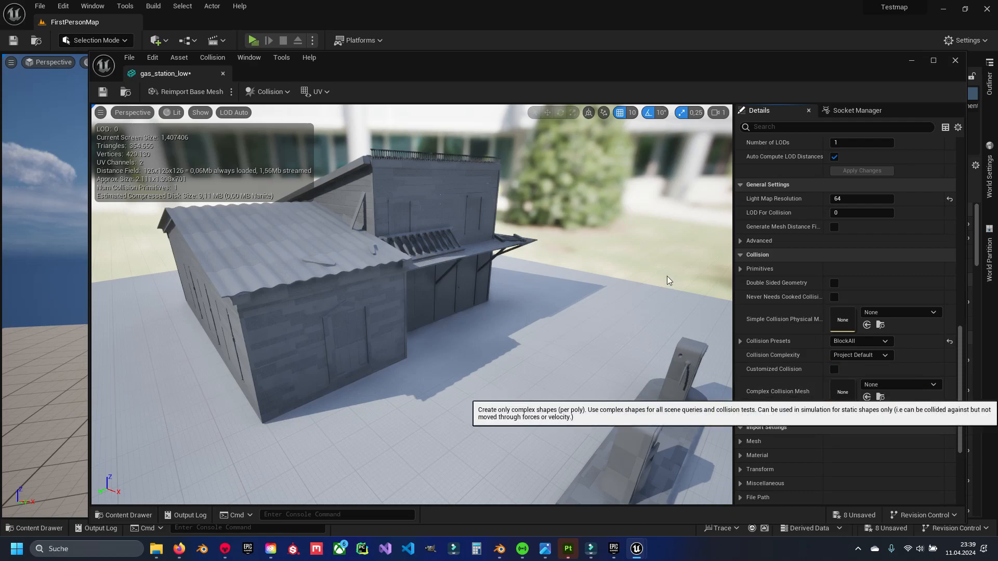
click(103, 94)
click(954, 61)
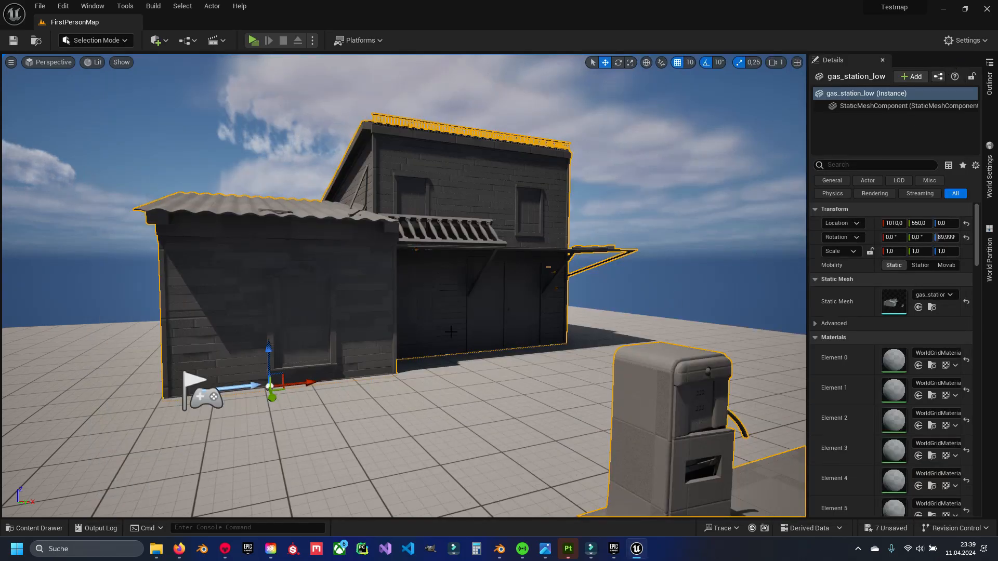
Play the level and walk around the gas station to test its collision and scale
click(254, 40)
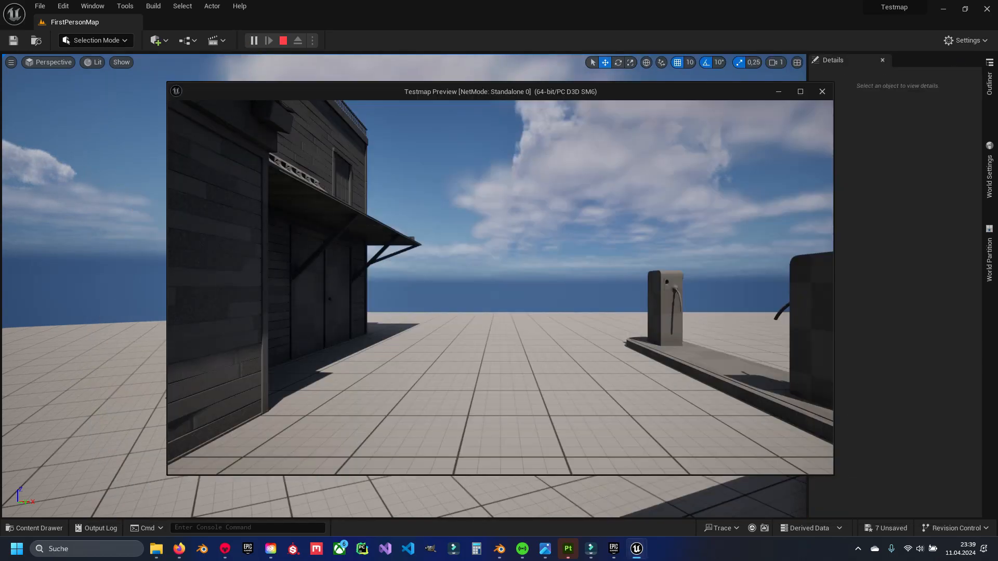
key(w)
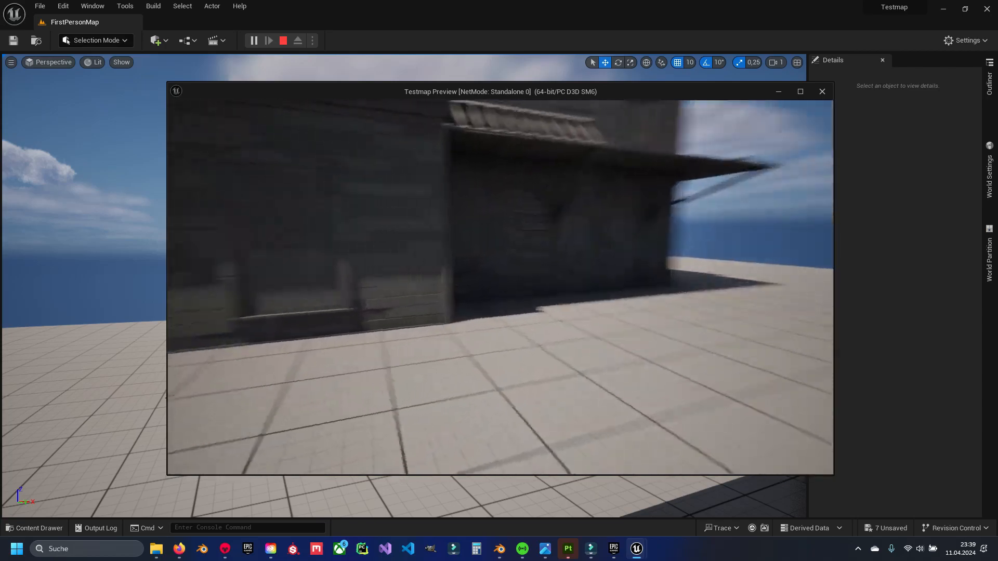
key(w)
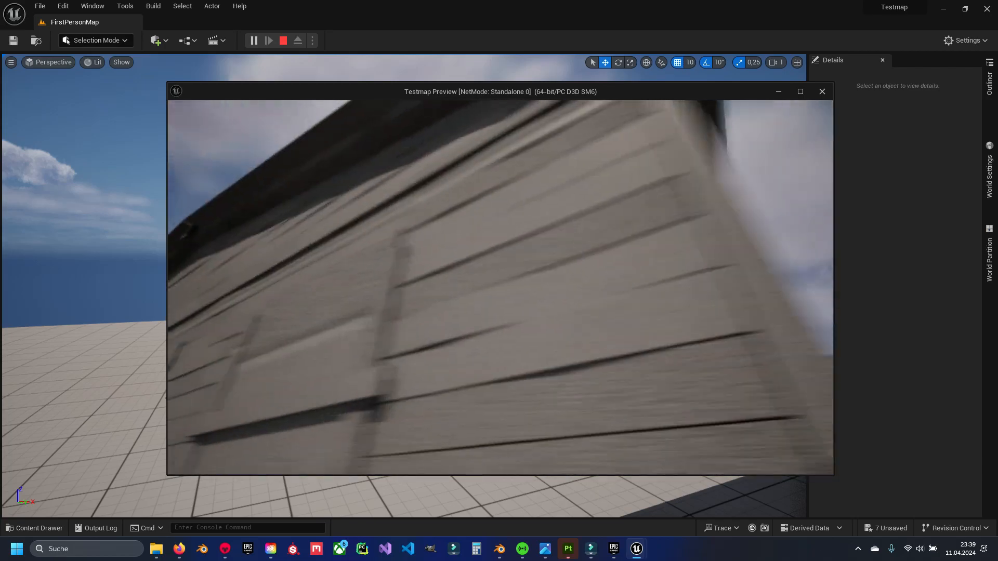
key(w)
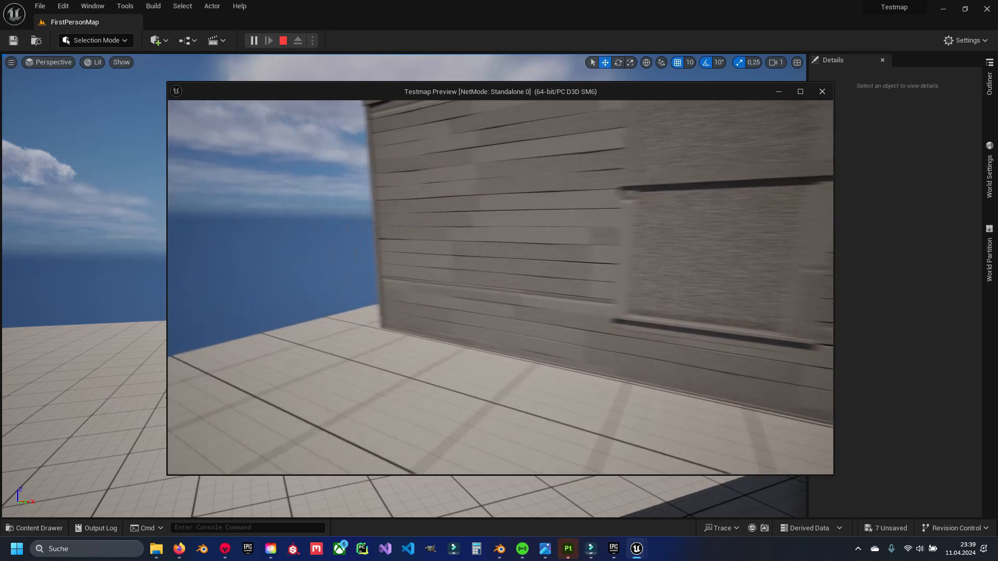
key(w)
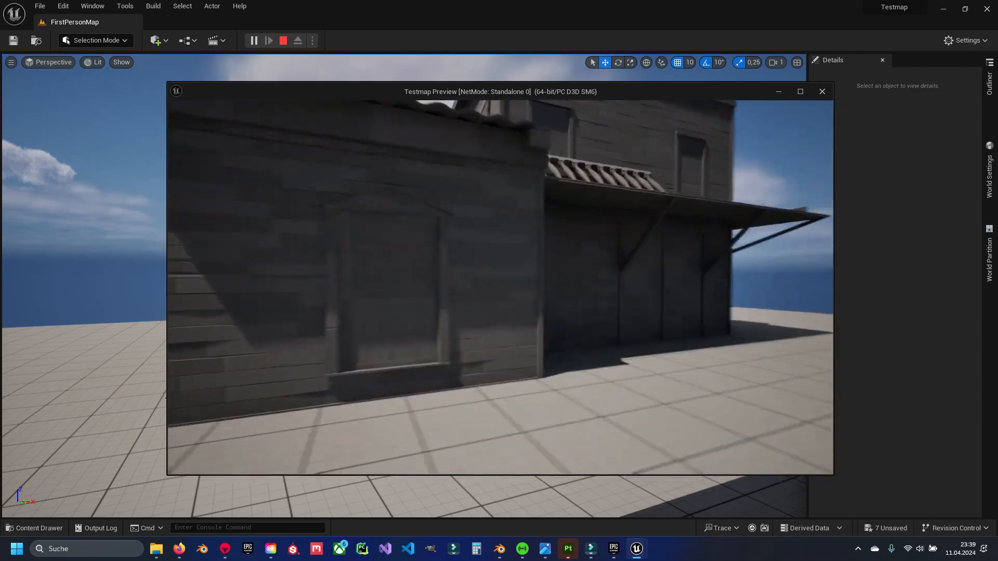
key(Escape)
Open the custom_asset/texture/gas_station folder in the project content
key(s)
right_drag(403, 285, 404, 208)
key(w)
key(ctrl+space)
click(289, 431)
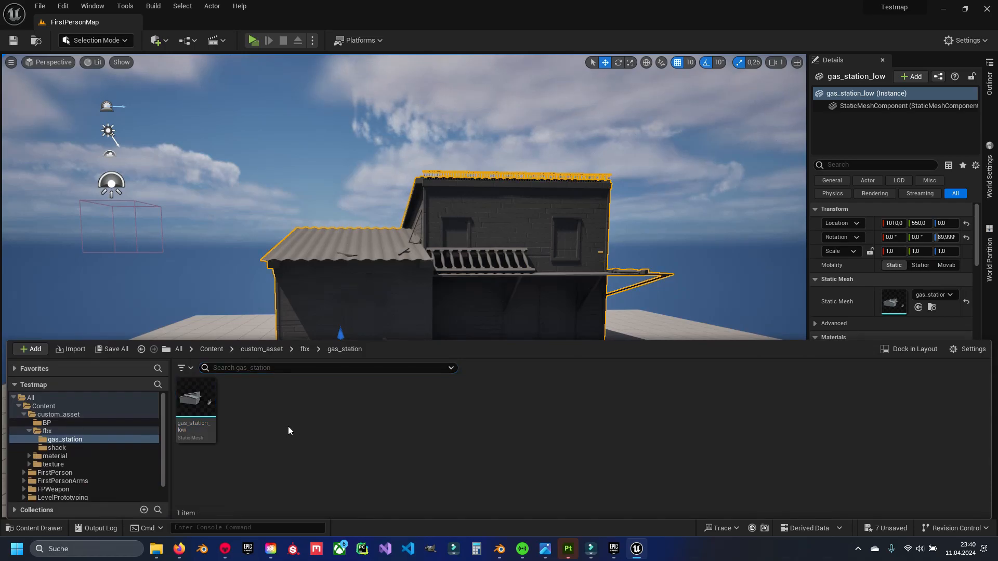
click(261, 349)
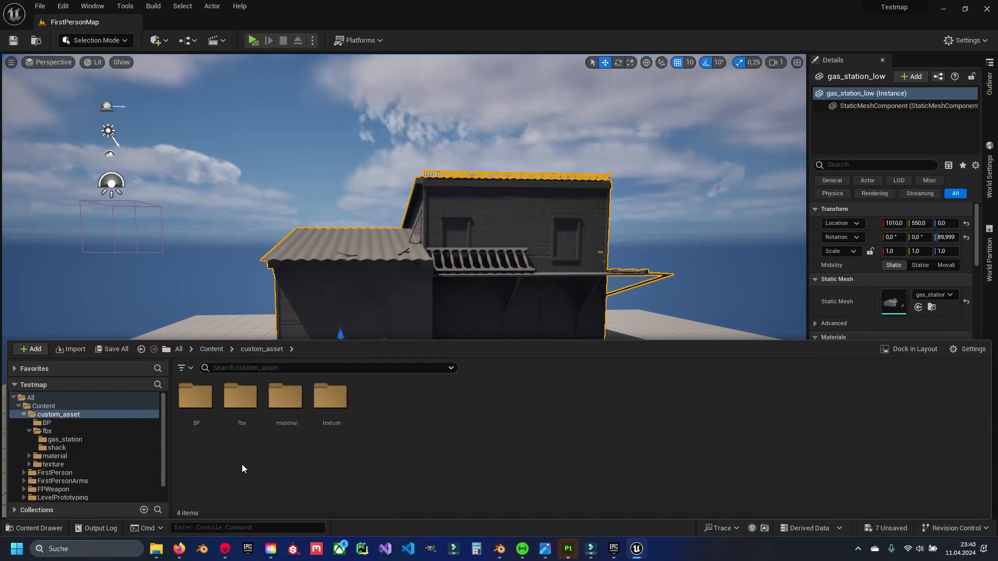
double_click(331, 420)
double_click(201, 401)
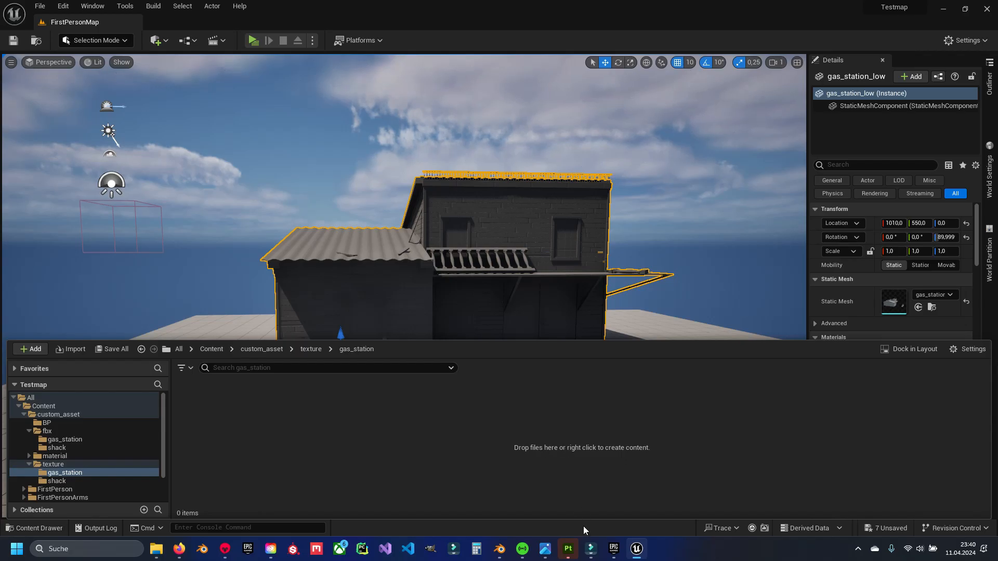
In Substance Painter, start a texture export with gas_station/substance/texture as the output directory
click(569, 549)
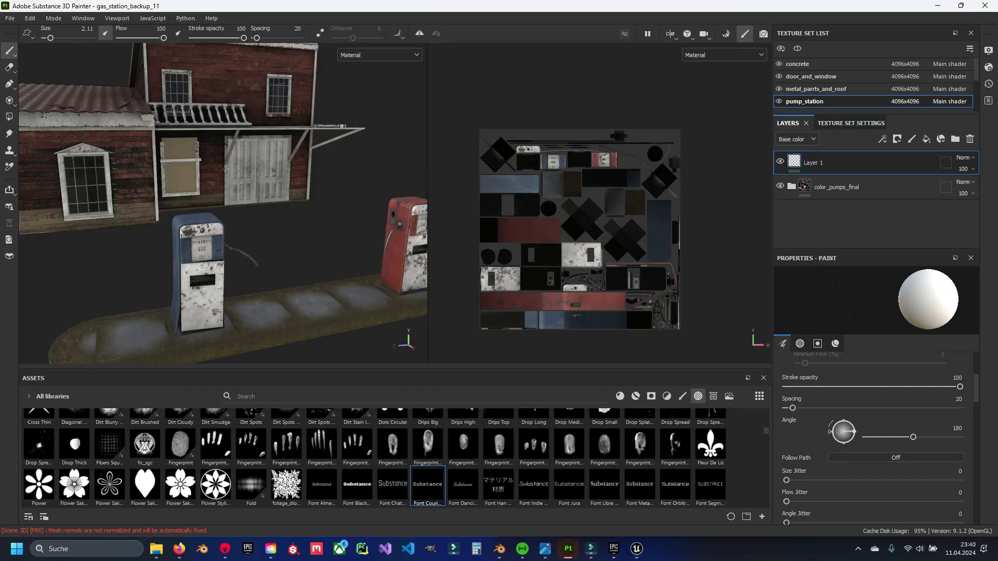
click(10, 18)
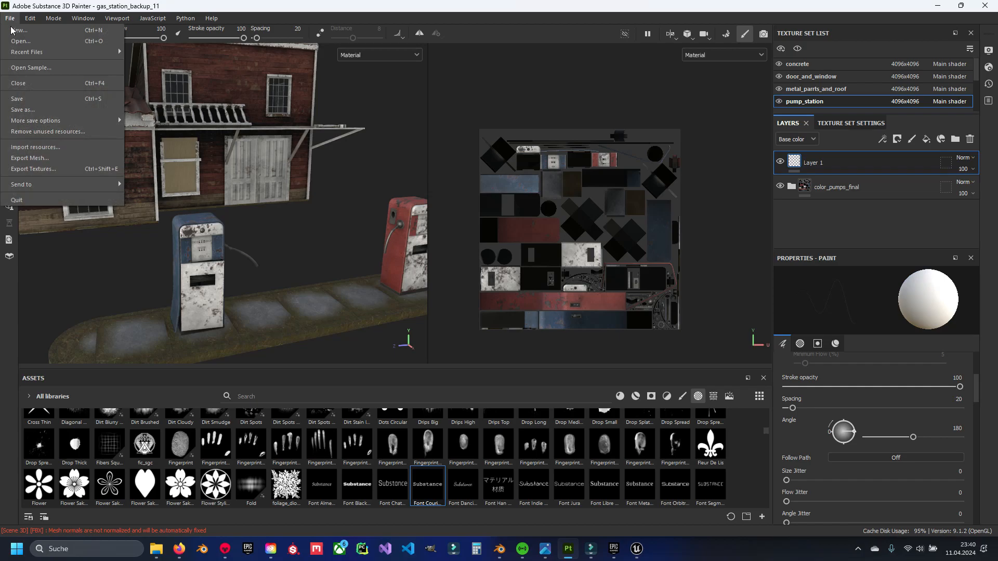
click(66, 169)
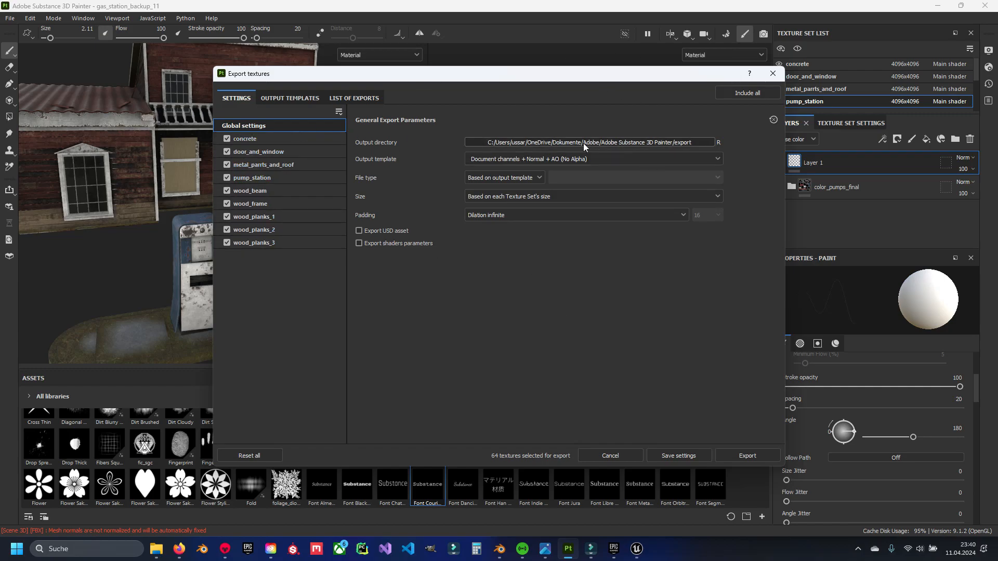
click(620, 140)
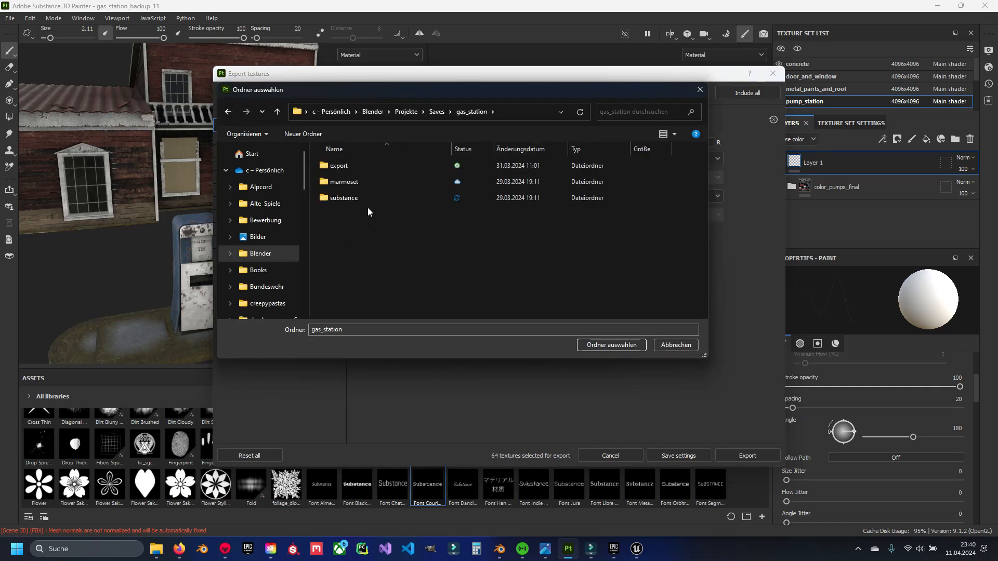
double_click(355, 200)
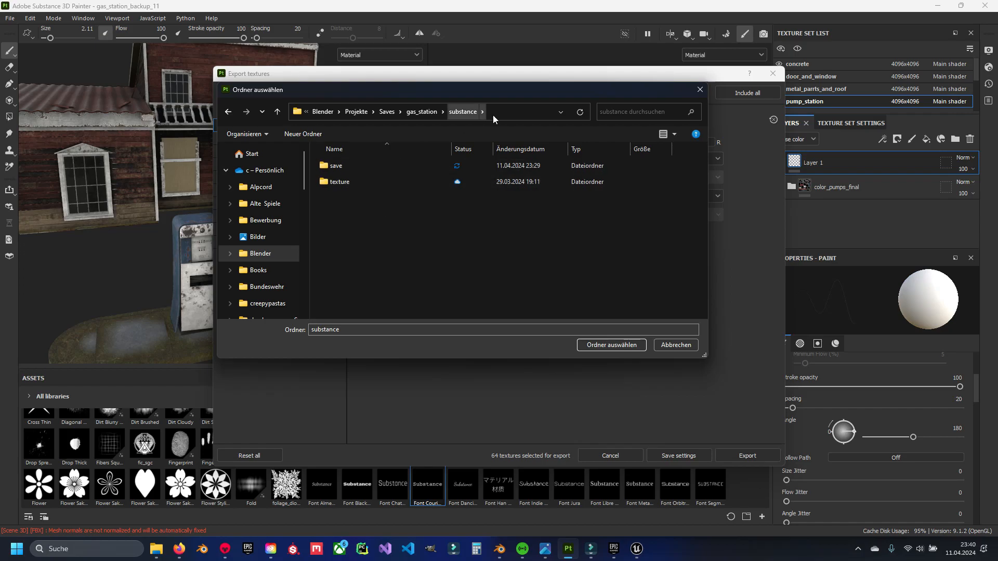
double_click(342, 181)
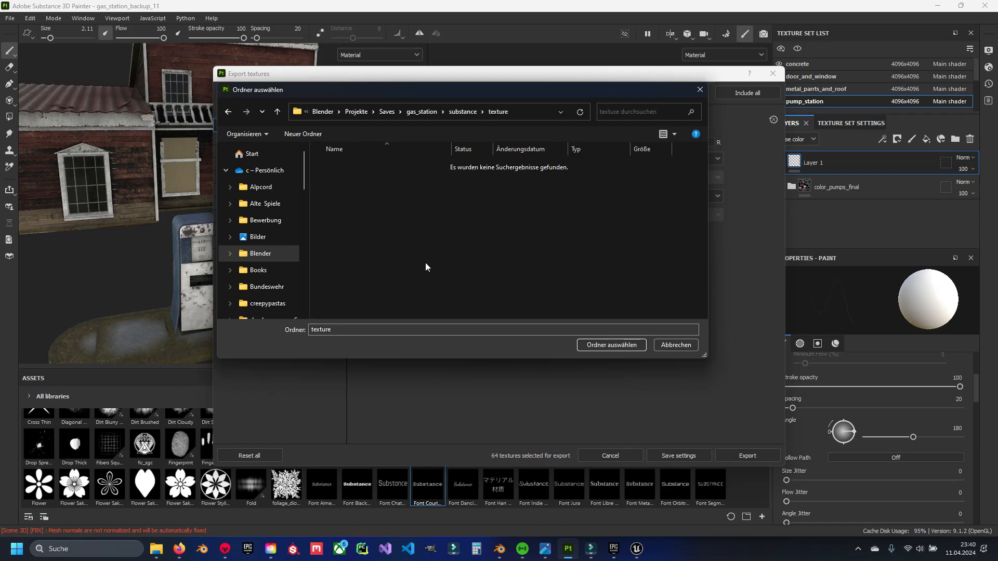
click(603, 344)
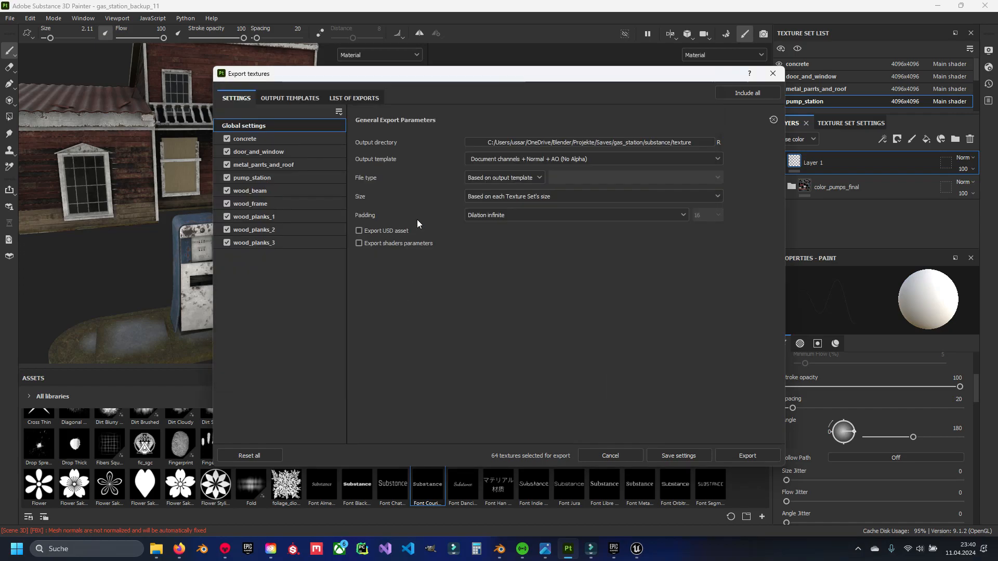
Export all texture sets as 8-bit png files using the Unreal Engine 4 (Packed) output template
click(539, 160)
scroll(515, 198, down, 5)
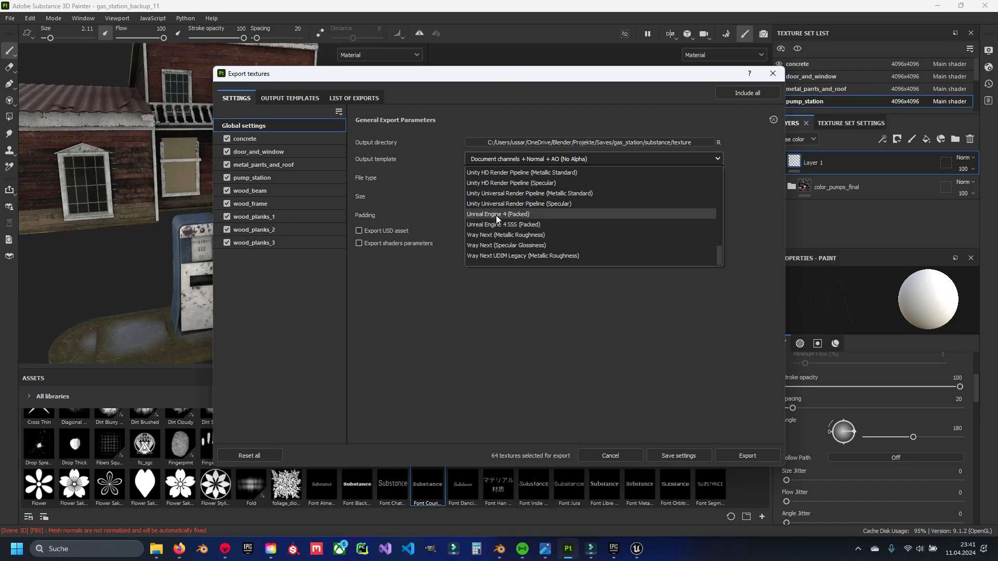
click(519, 215)
click(539, 178)
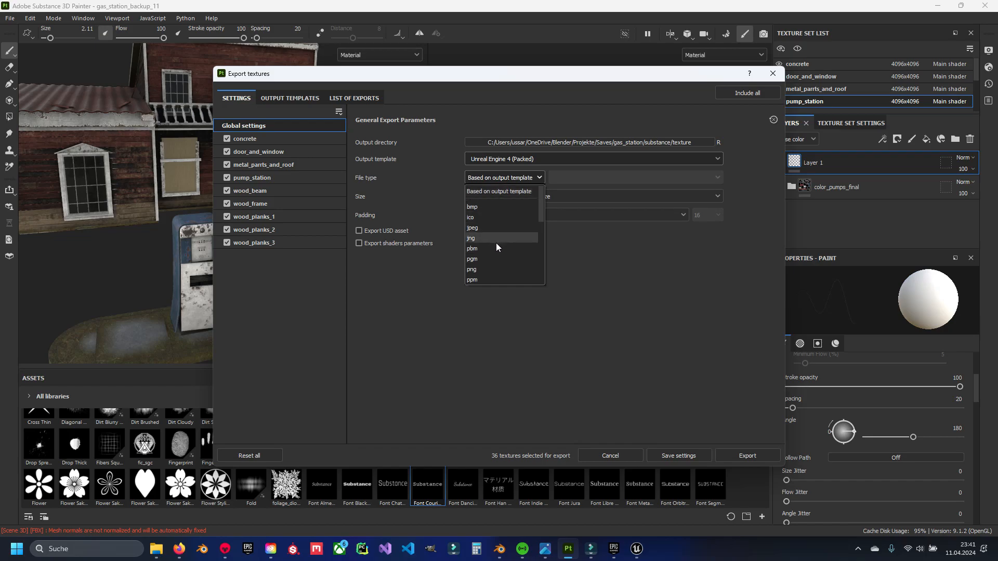
click(494, 268)
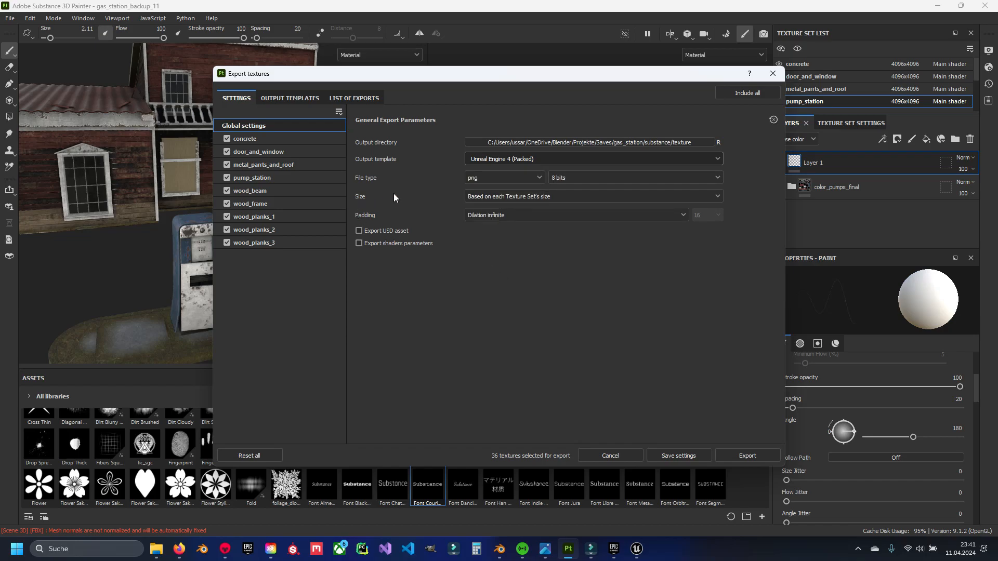
click(528, 196)
click(510, 287)
click(744, 455)
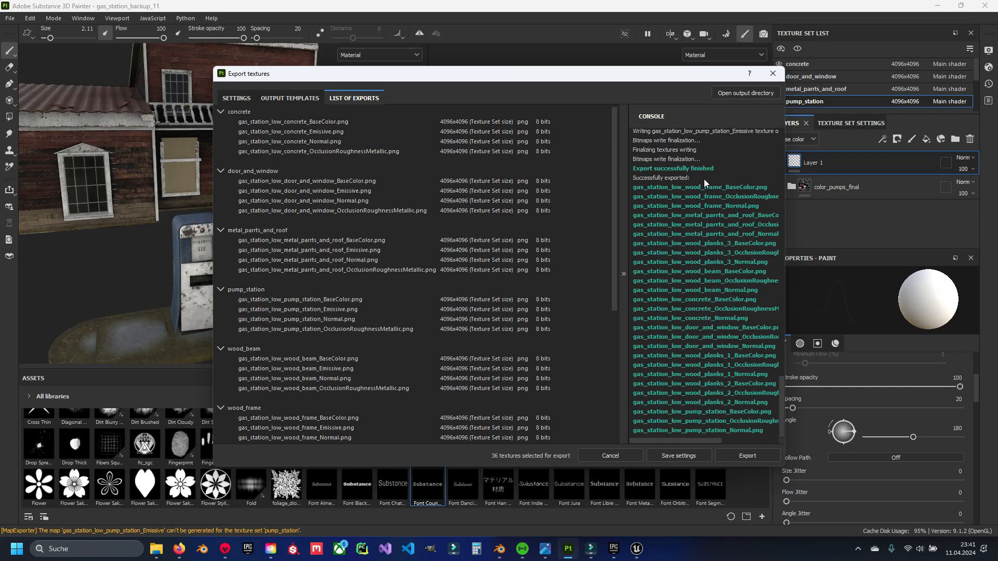
click(772, 76)
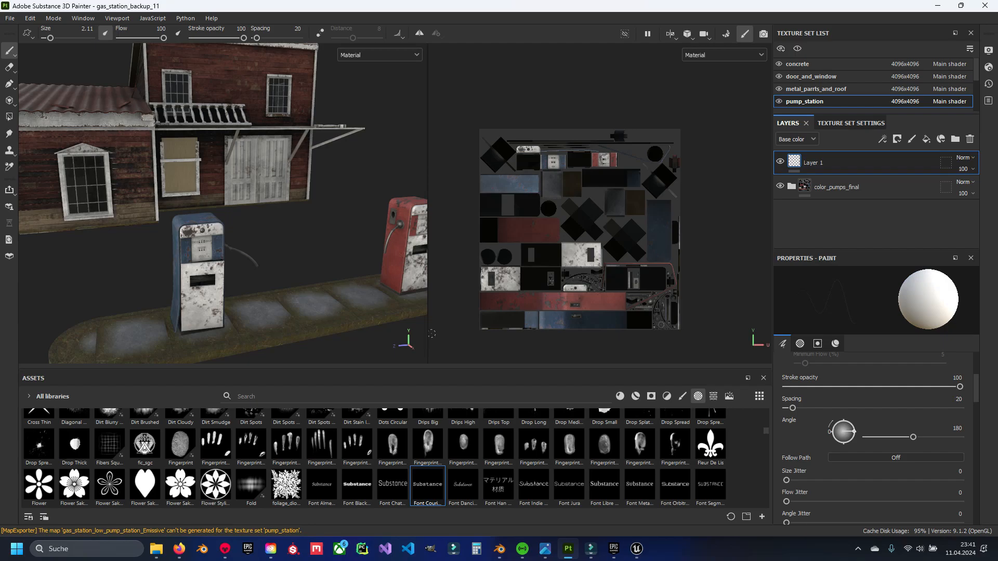
Back in Unreal Engine, import all the exported gas station textures into the custom_asset/texture/gas_station folder
click(639, 550)
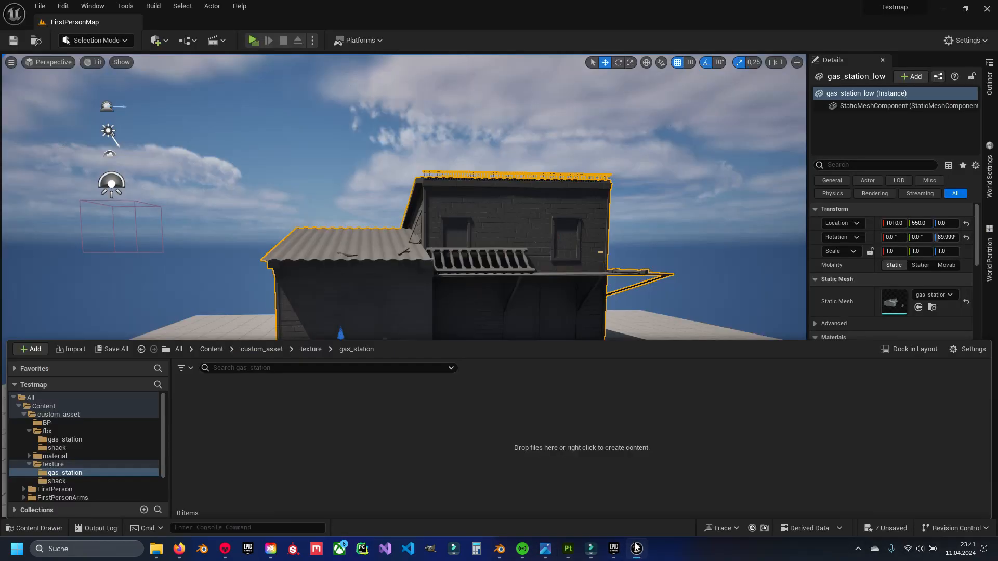
right_drag(481, 241, 536, 281)
key(ctrl+space)
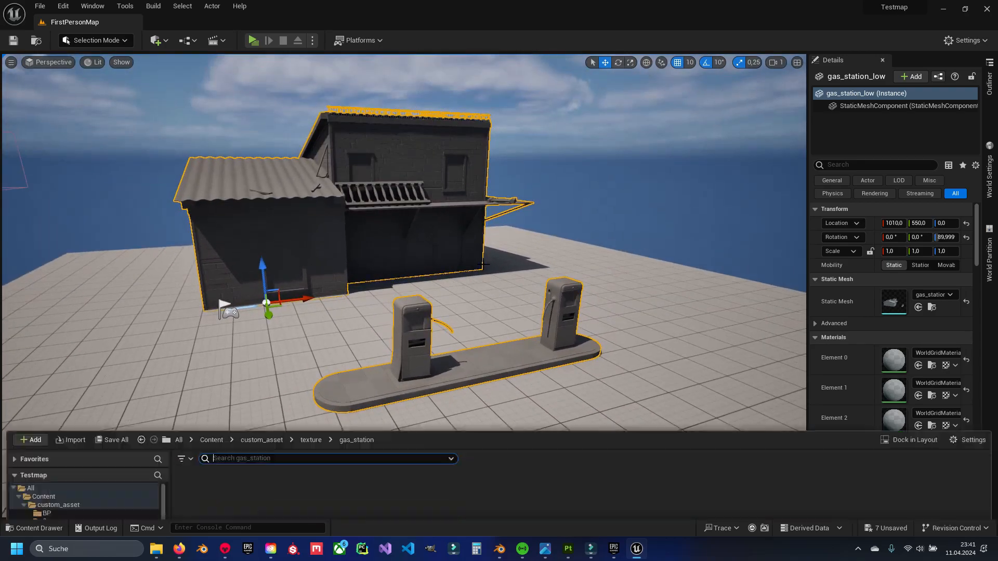
right_click(273, 431)
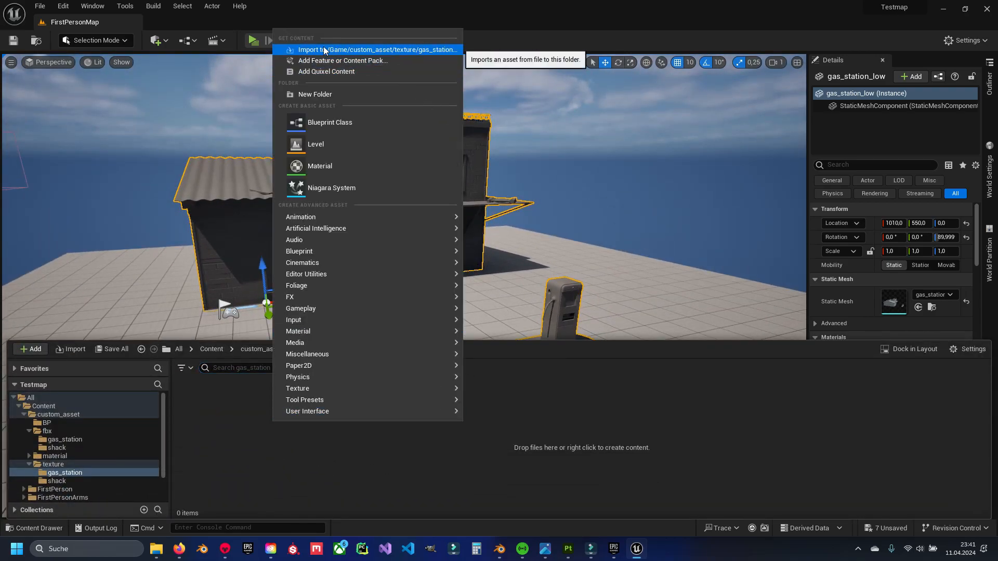
click(358, 50)
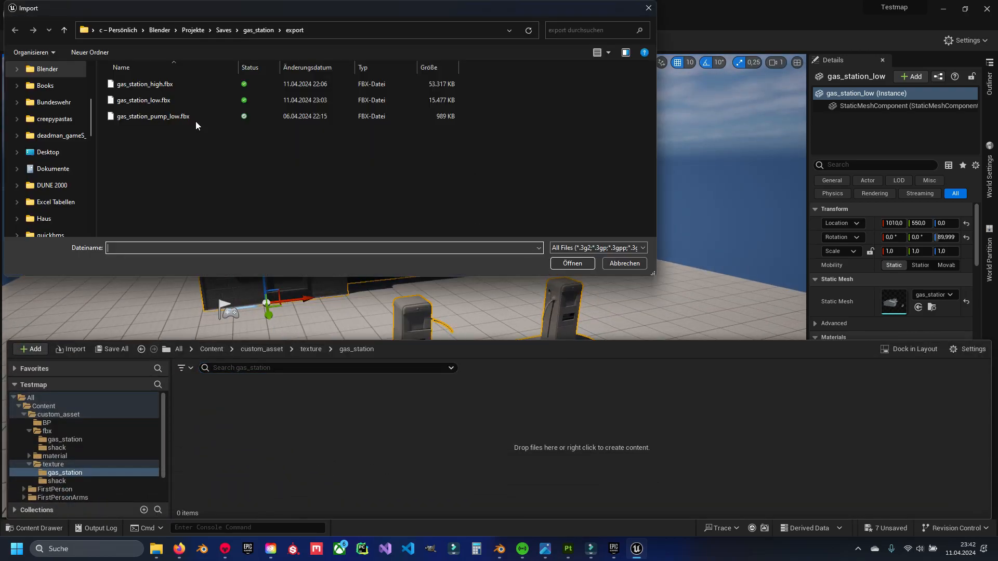
click(258, 29)
double_click(189, 91)
key(ctrl+a)
key(Return)
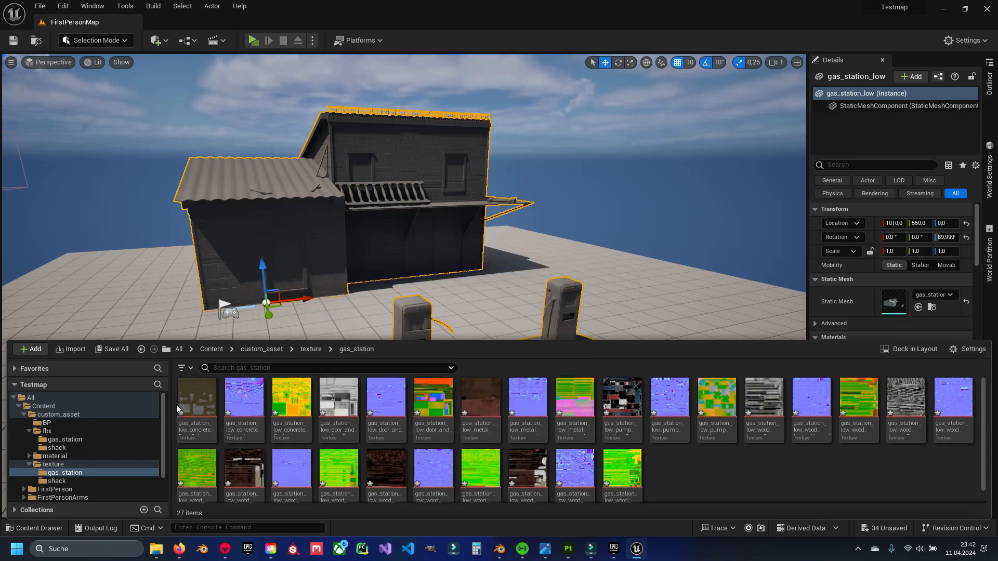
Turn off sRGB for the concrete OcclusionRoughnessMetallic texture and save it
double_click(293, 402)
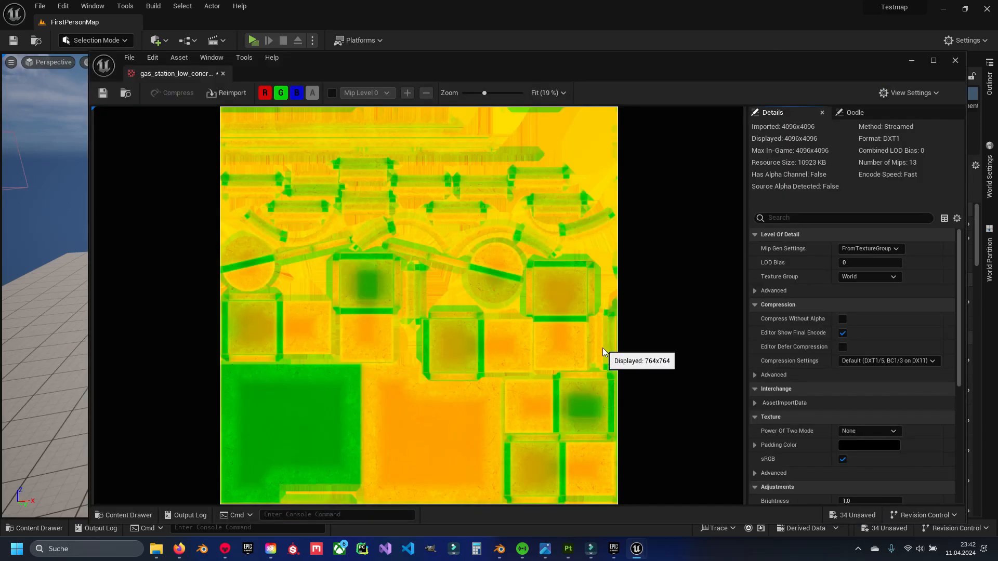
click(843, 460)
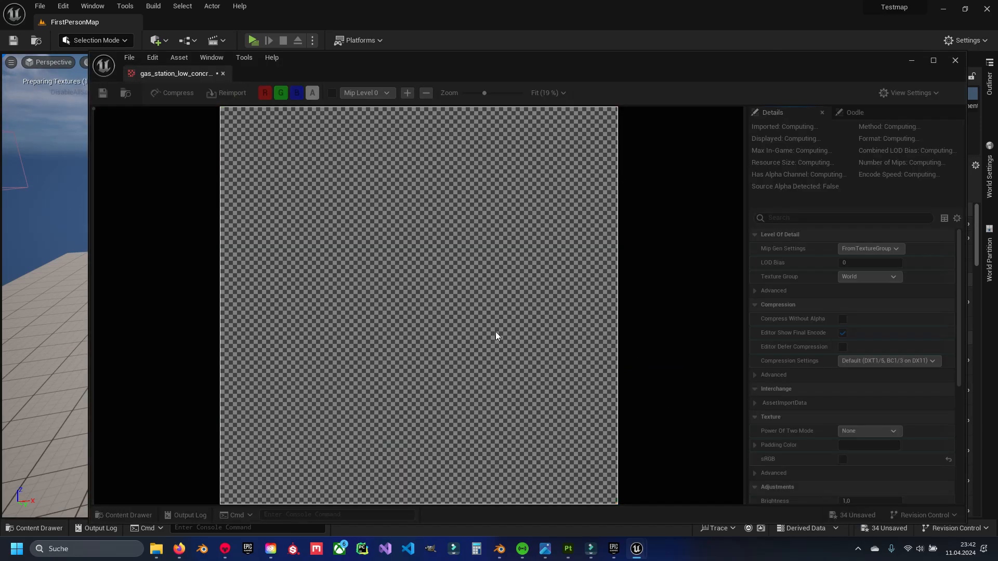
click(103, 94)
click(955, 60)
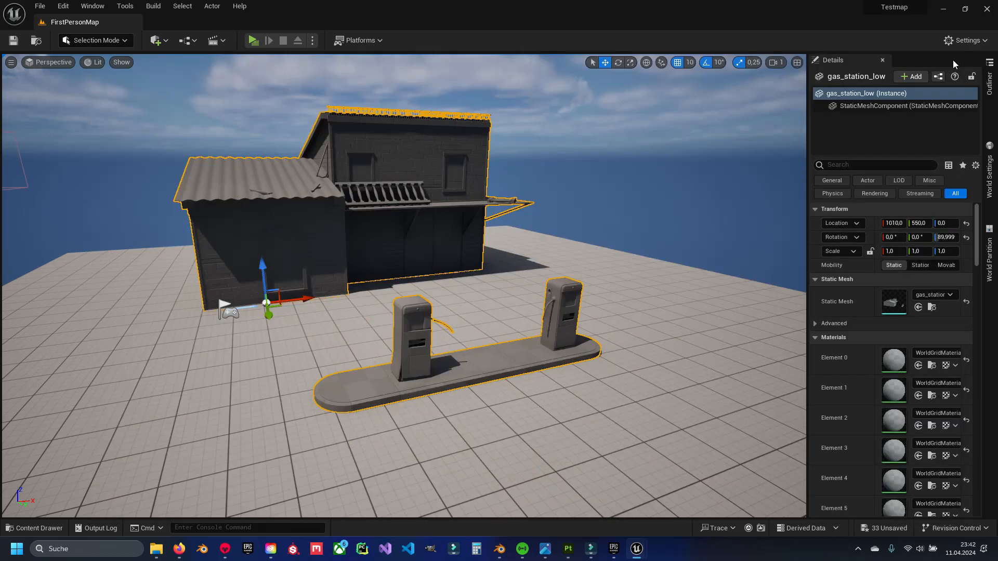
Turn off sRGB for the door_and_window OcclusionRoughnessMetallic texture and save it
key(ctrl+space)
double_click(433, 411)
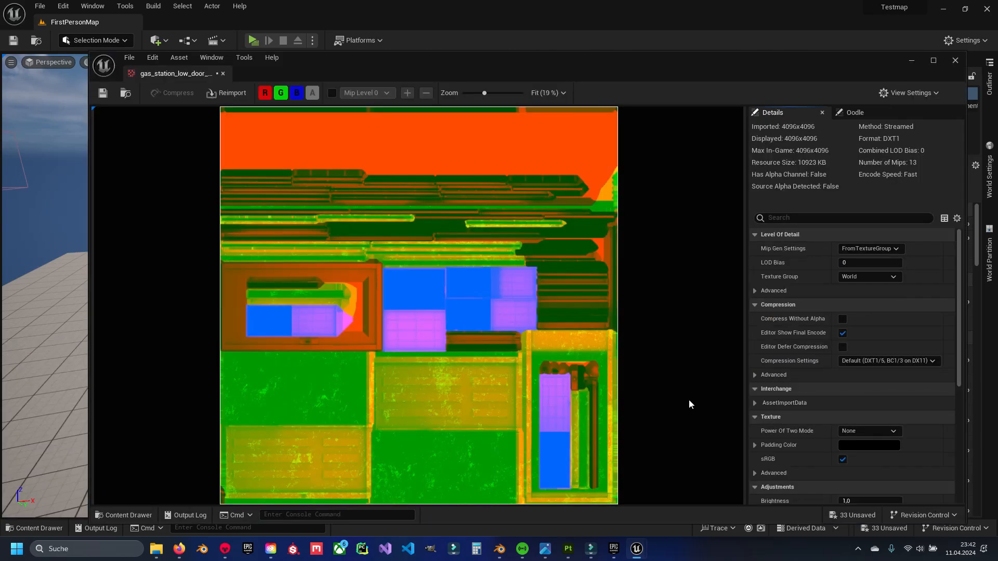
click(843, 460)
click(103, 93)
click(956, 60)
key(ctrl+space)
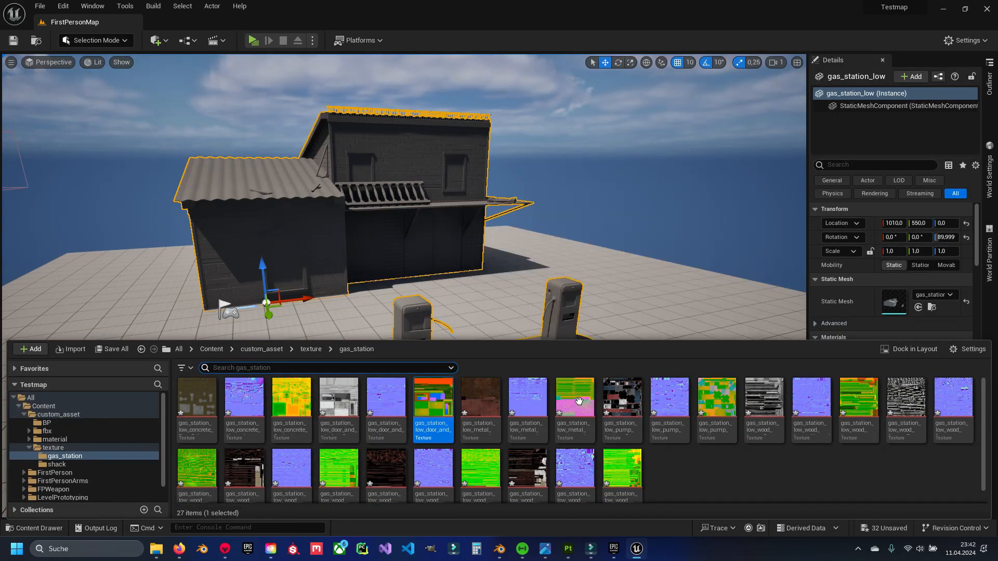
Turn off sRGB for the metal_parts OcclusionRoughnessMetallic texture and save it
double_click(581, 401)
click(843, 460)
click(104, 93)
click(955, 61)
key(ctrl+space)
Turn off sRGB for the pump OcclusionRoughnessMetallic texture and save it
double_click(720, 406)
click(842, 460)
click(104, 94)
click(956, 60)
key(ctrl+space)
Turn off sRGB for the wood_beam and wood_frame OcclusionRoughnessMetallic textures and save both
double_click(852, 410)
click(843, 460)
click(104, 94)
double_click(582, 408)
click(842, 460)
click(103, 93)
click(955, 60)
key(ctrl+space)
Turn off sRGB for the OcclusionRoughnessMetallic textures of wood_planks_1, wood_planks_2 and wood_planks_3 and save them
double_click(720, 409)
click(843, 460)
click(103, 93)
click(955, 61)
key(ctrl+space)
double_click(852, 408)
click(843, 460)
click(103, 93)
click(955, 61)
key(ctrl+space)
double_click(582, 408)
key(ctrl+space)
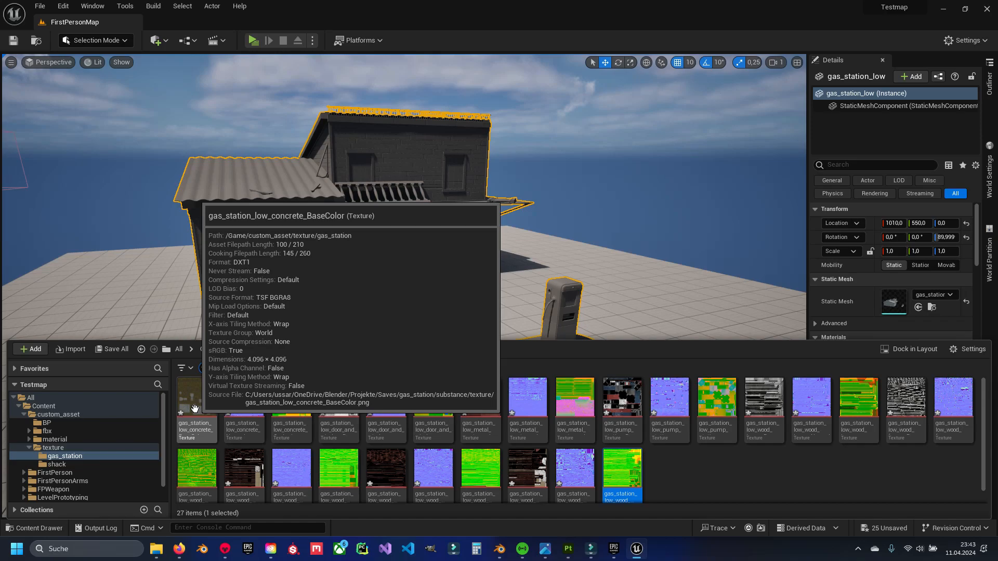
Create a concrete subfolder in texture/gas_station and move the three concrete textures into it
click(688, 477)
key(ctrl+shift+n)
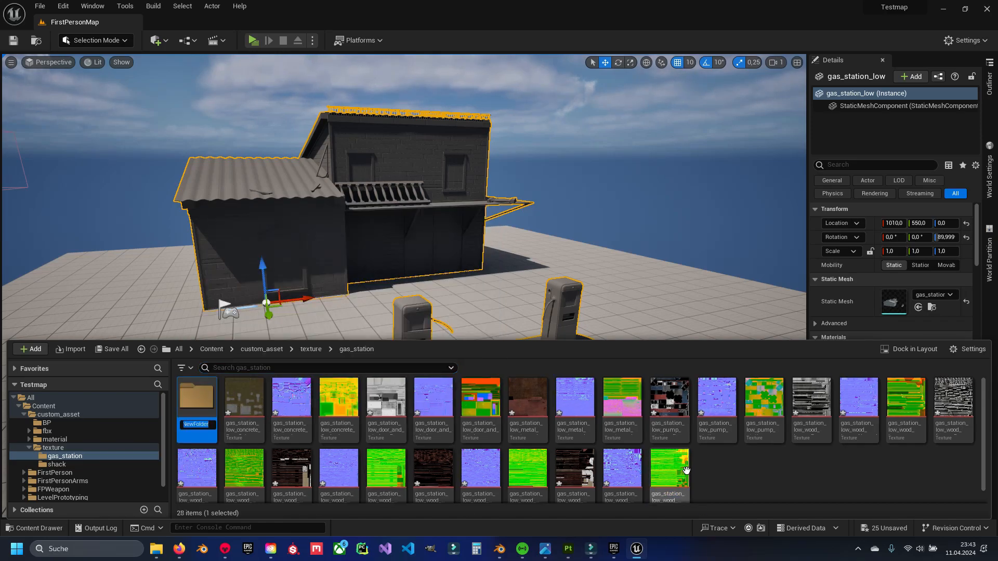
text(concrete)
click(245, 406)
shift+click(339, 405)
drag(339, 406, 207, 409)
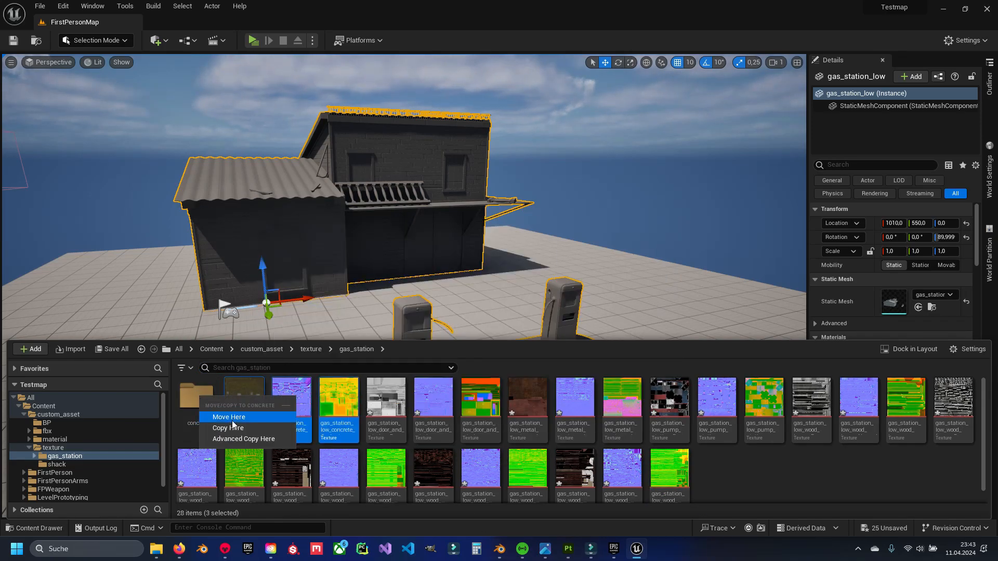
click(229, 416)
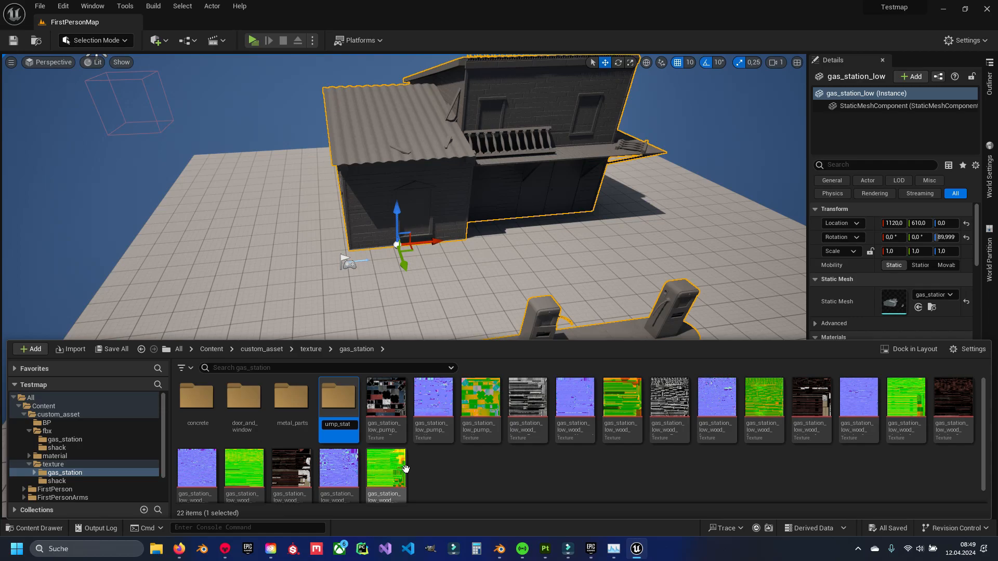
Move the three pump textures into the new folder beside metal_parts and name that folder pump
click(386, 405)
shift+click(481, 405)
drag(481, 406, 330, 396)
click(355, 416)
key(ctrl+n)
key(BackSpace)
right_click(337, 411)
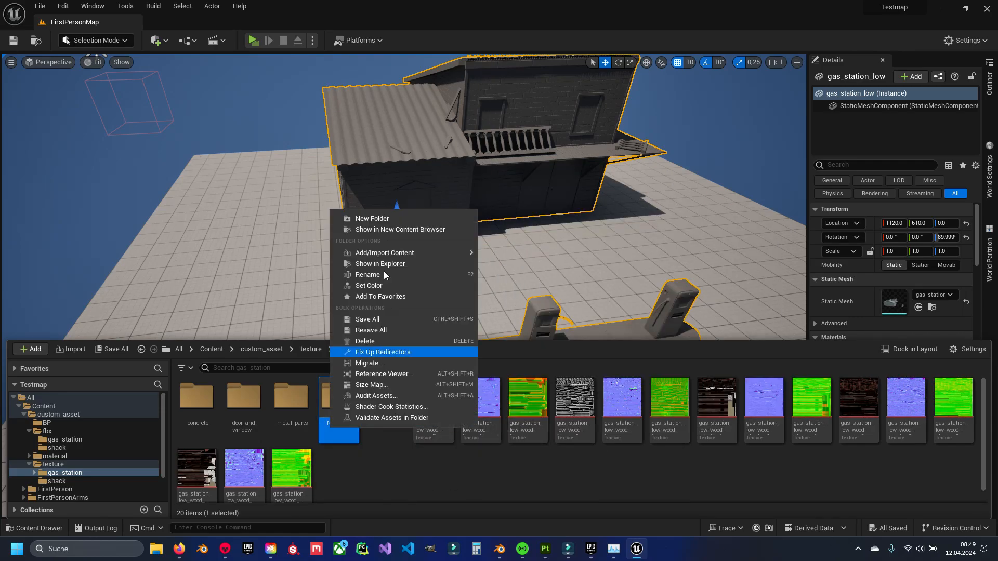
key(Escape)
Create a wood_beam folder and move the three wood_beam textures into it
click(385, 411)
click(438, 431)
drag(438, 431, 395, 408)
click(414, 425)
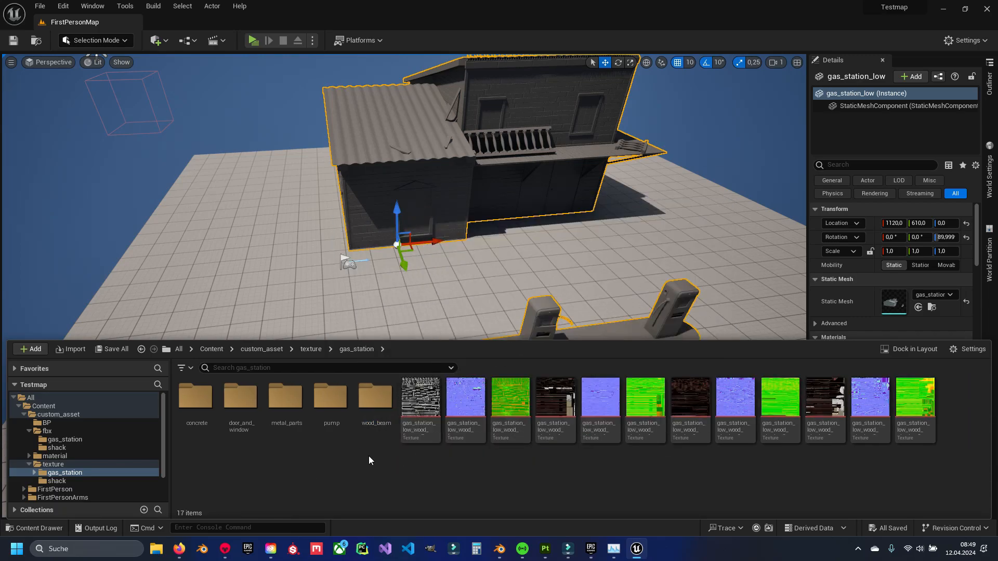
Create the folders wood_frame and wood_planks_1 and move the matching three textures into each
key(ctrl+n)
text(wood_frame)
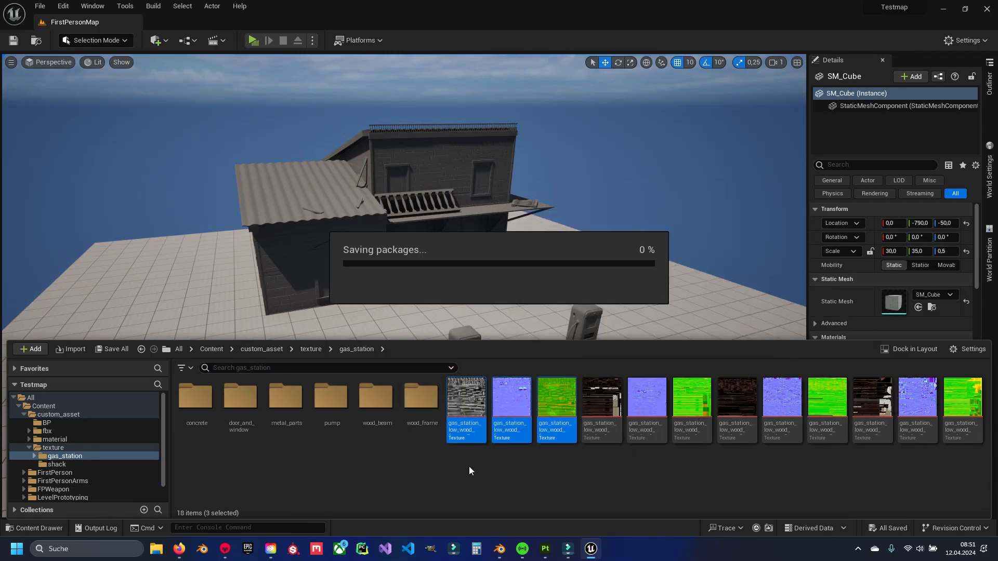
key(ctrl+shift+n)
text(wood_planks_1)
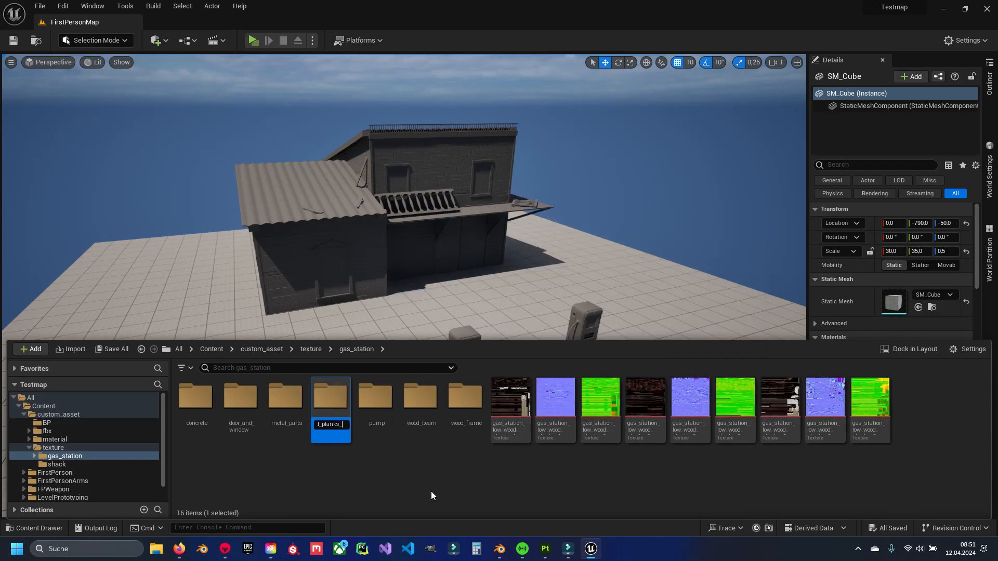
key(Return)
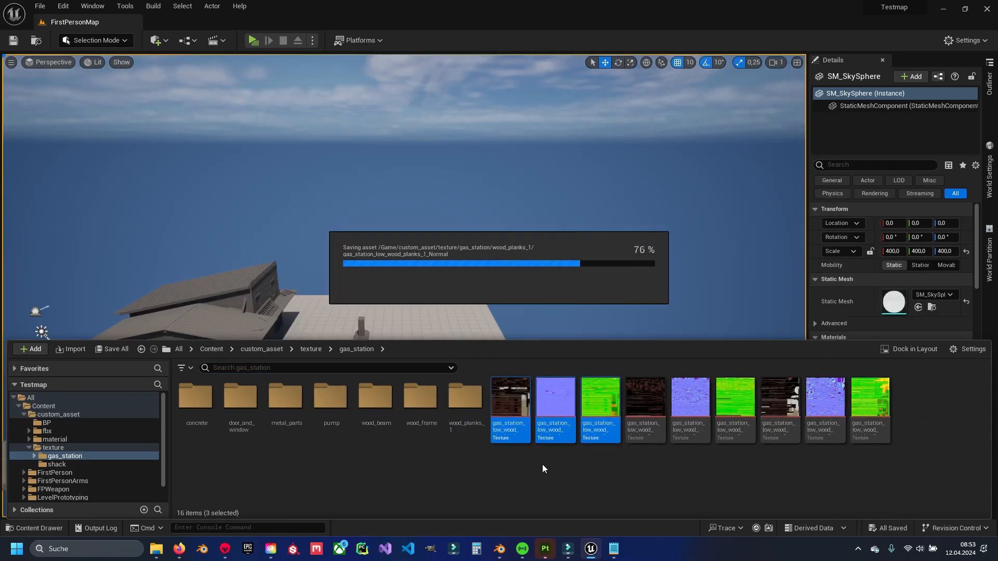
Create a wood_planks_2 folder and move the three wood_planks_2 textures into it
key(ctrl+shift+n)
text(xl_planks)
key(Return)
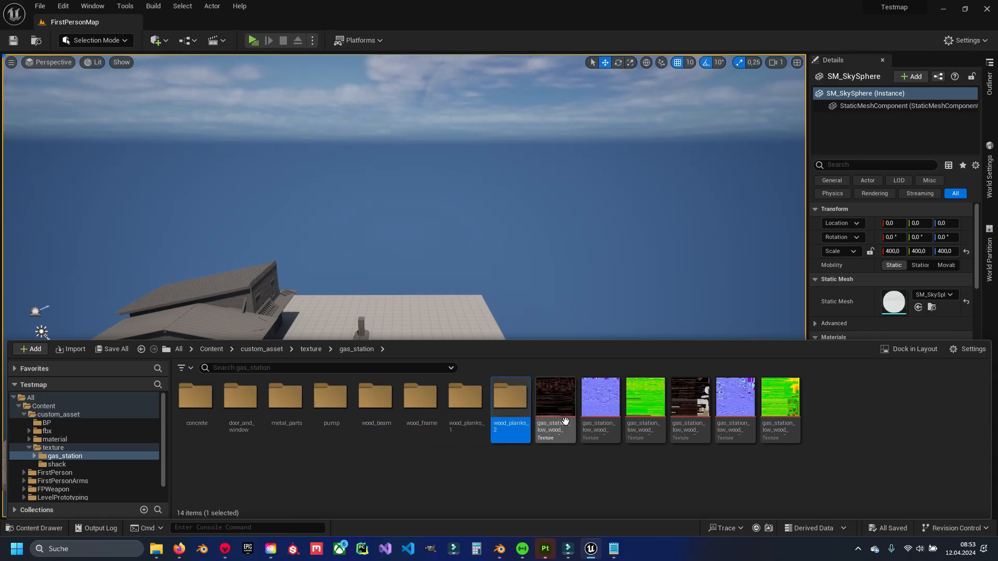
Create a wood_planks_3 folder and move the last three textures into it
key(ctrl+shift+n)
text(wood_planks_3)
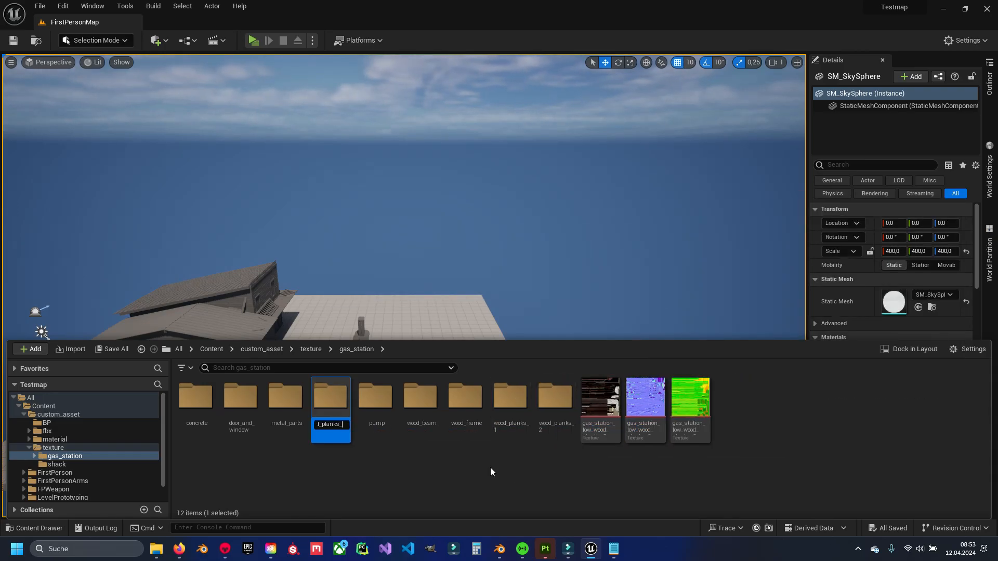
key(Return)
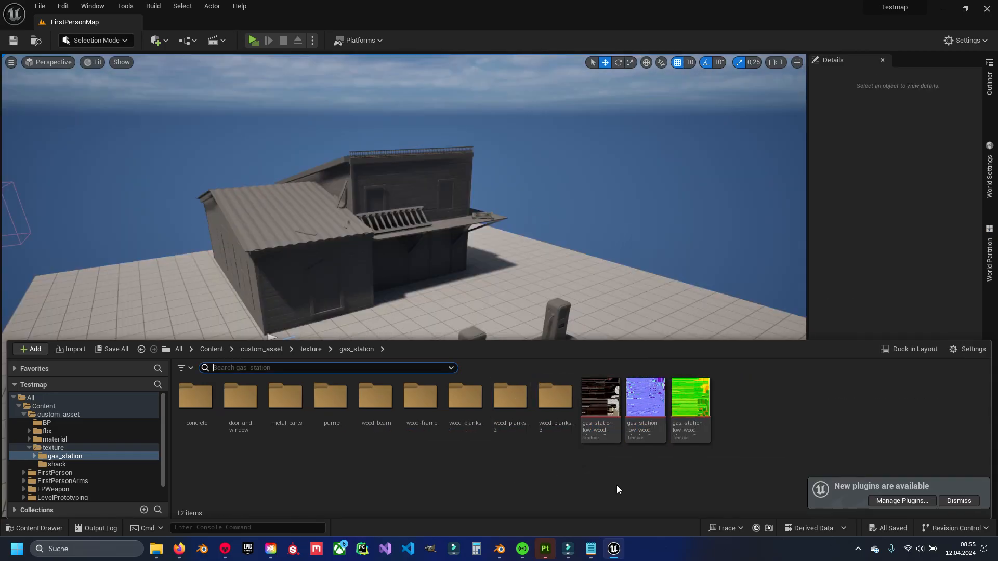
drag(644, 400, 554, 413)
click(572, 432)
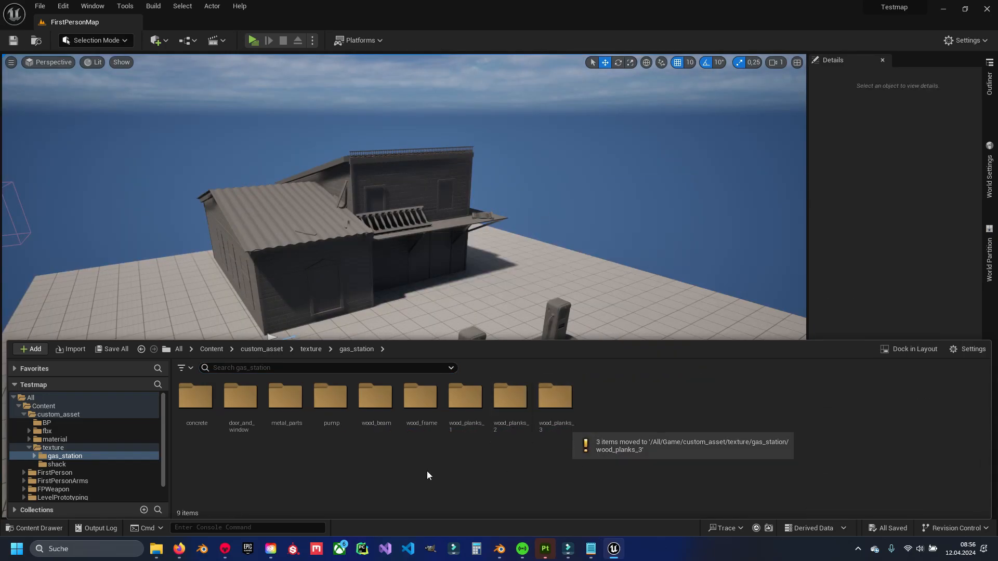
Create a gas_station folder inside custom_asset/material and open it
click(312, 350)
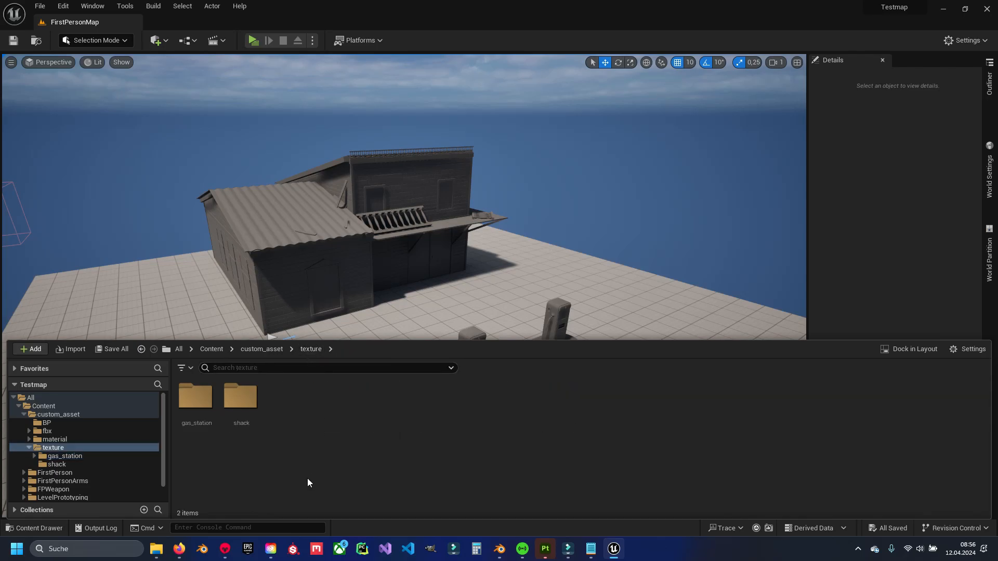
double_click(196, 397)
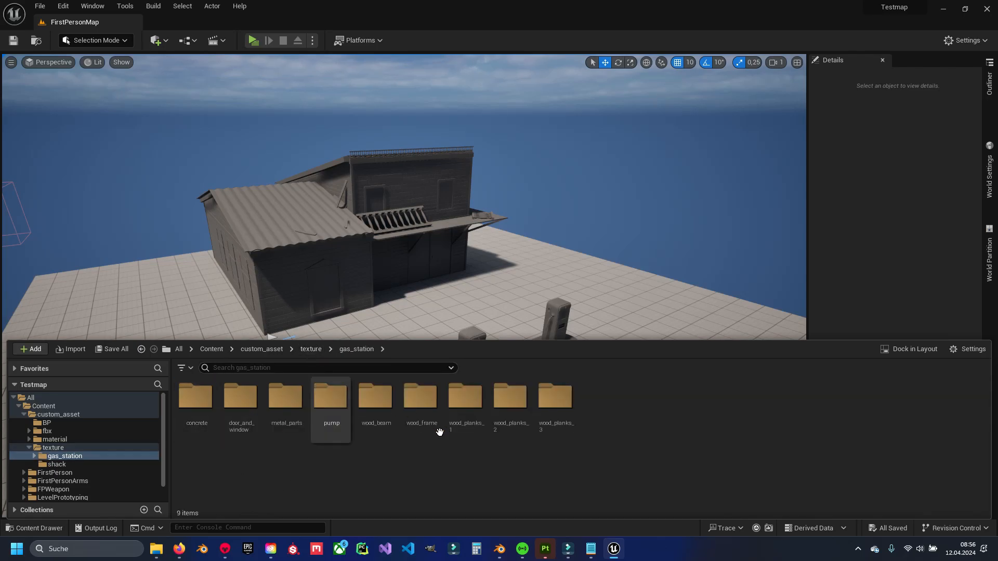
click(262, 349)
double_click(286, 397)
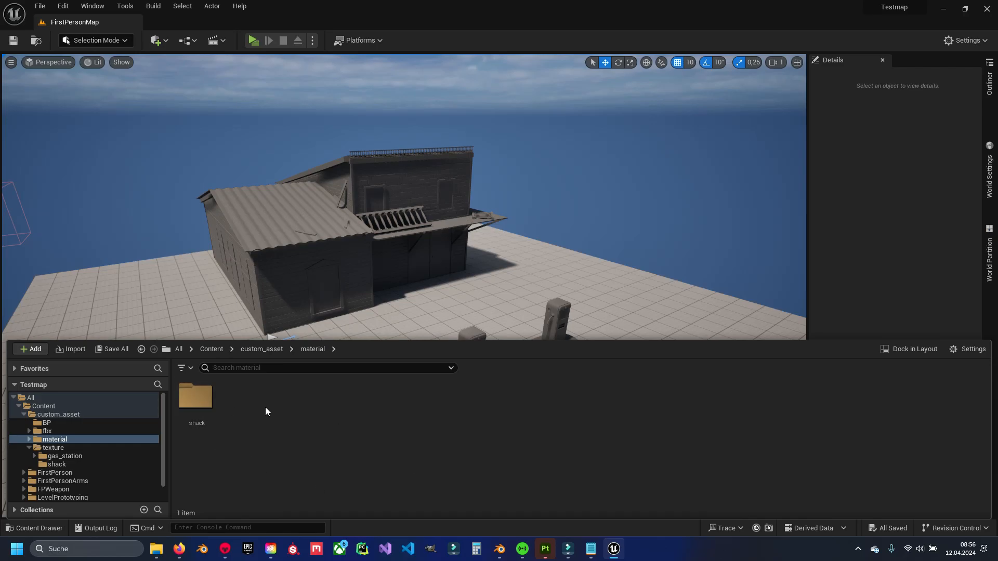
key(ctrl+shift+n)
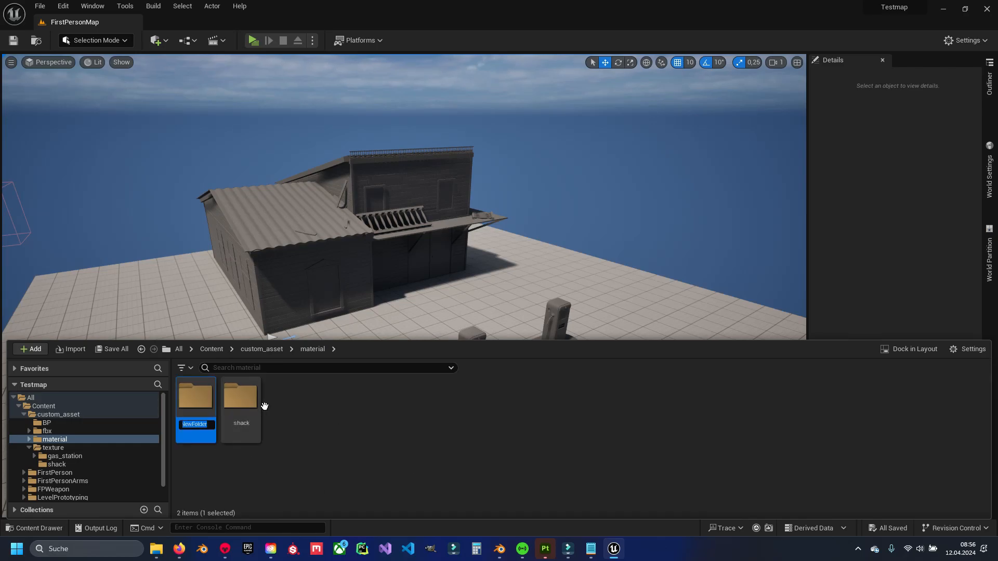
text(gas_station)
key(Return)
key(Return)
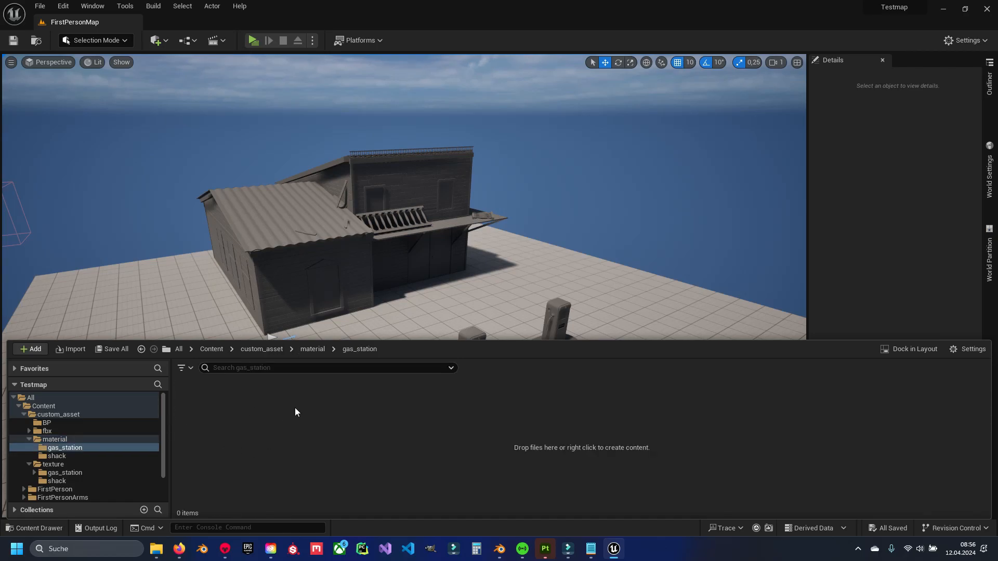
Create a new material named concrete in the material/gas_station folder
right_drag(408, 208, 408, 208)
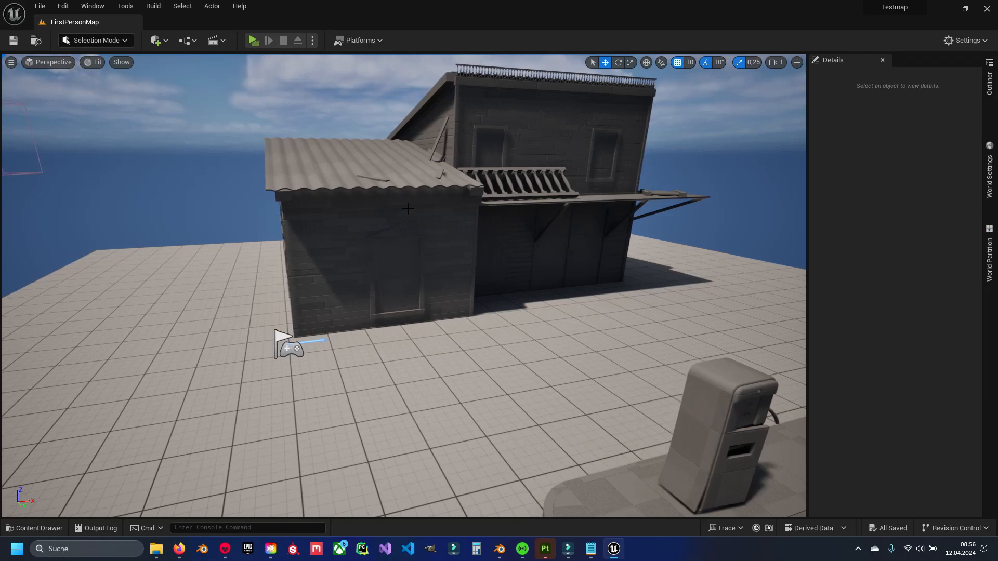
key(ctrl+space)
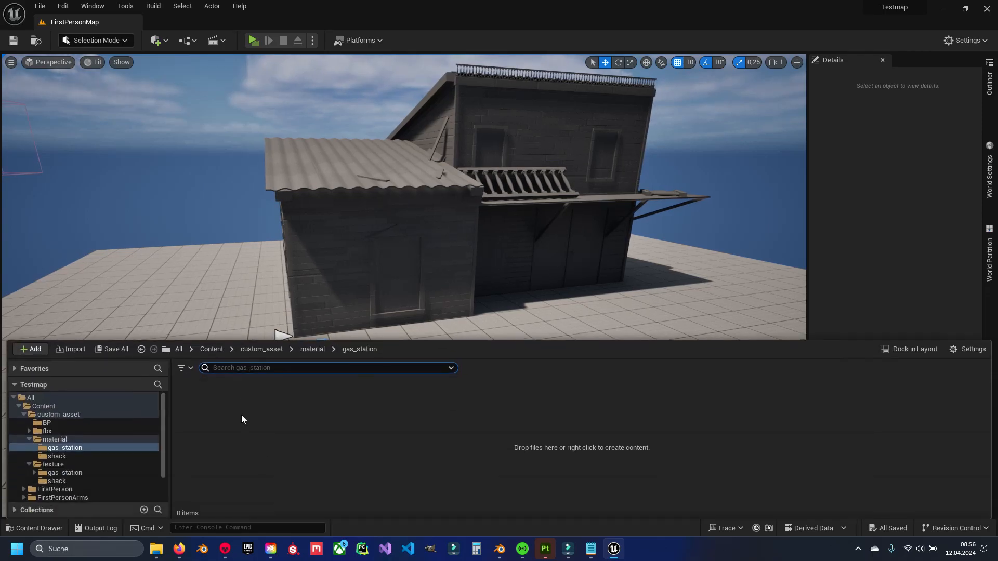
right_click(241, 400)
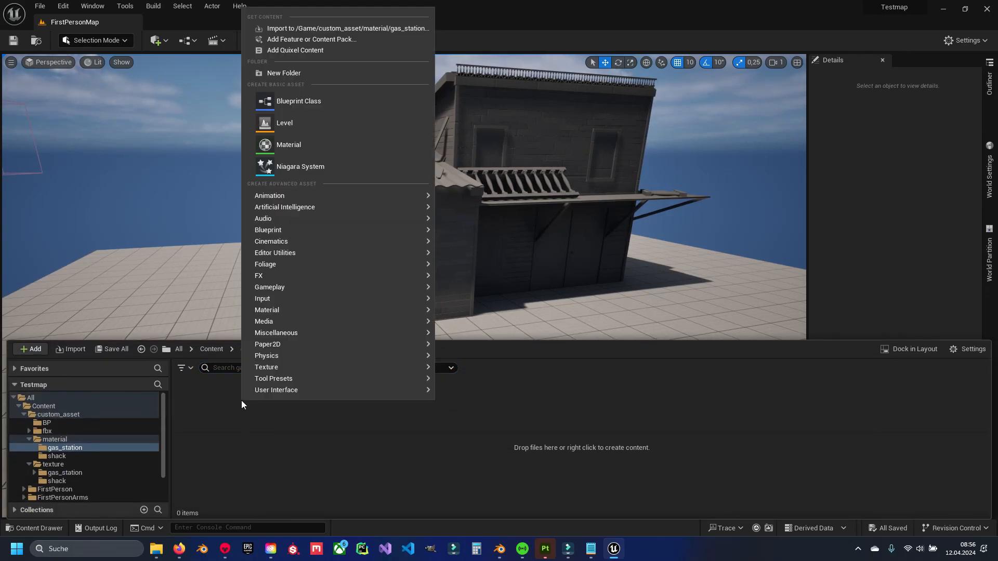
click(295, 141)
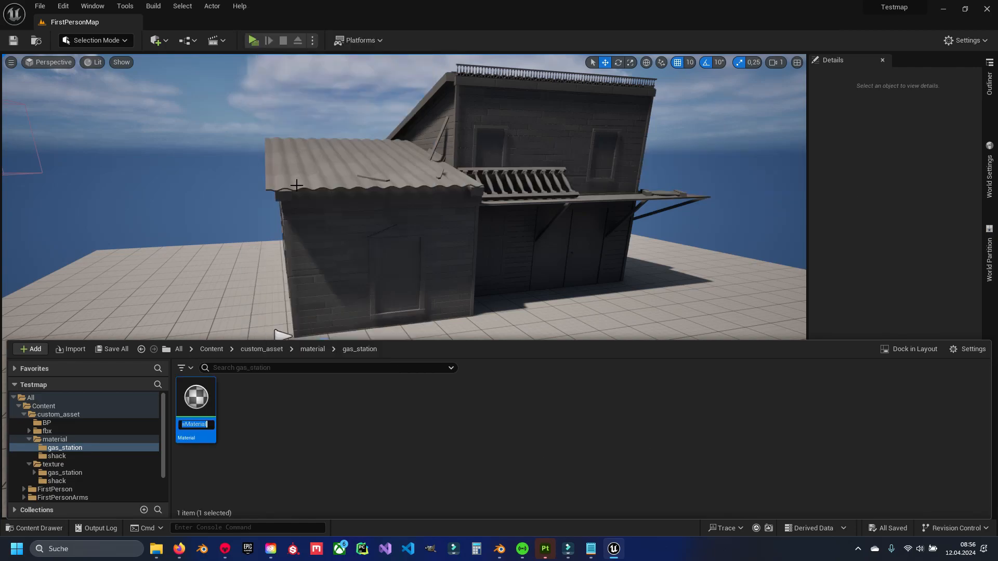
text(concrete)
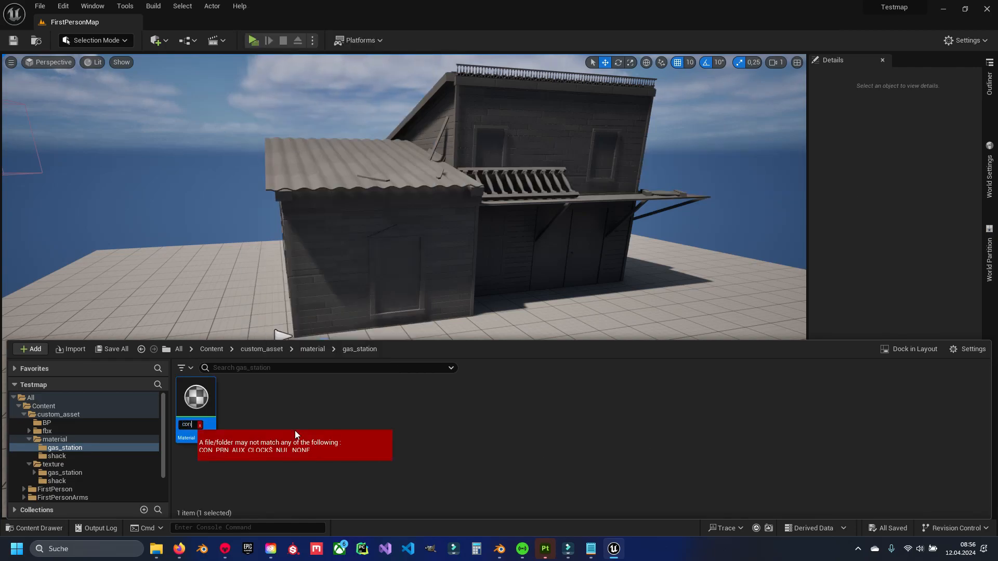
key(Return)
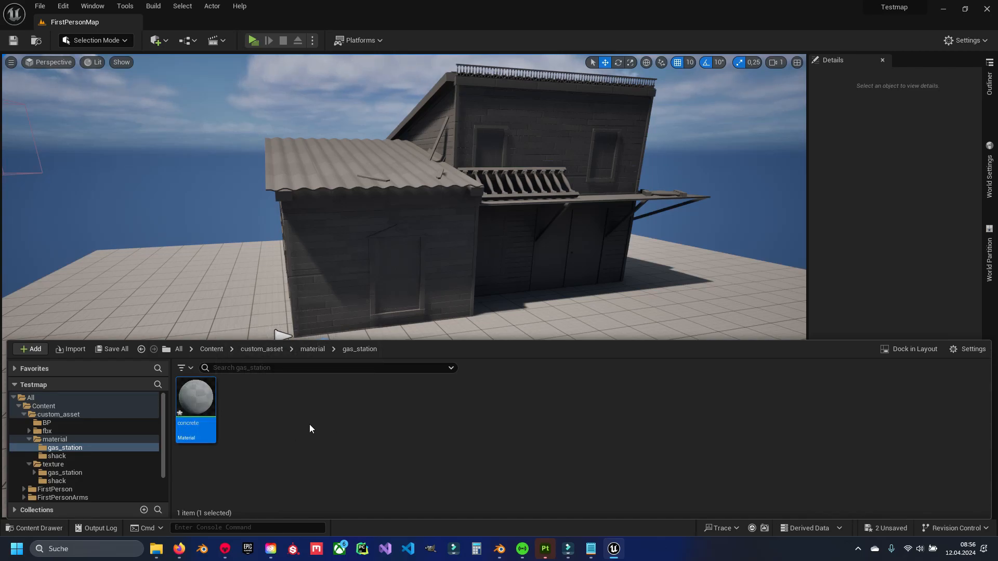
Make a copy of the concrete material and rename it pump
key(ctrl+c)
key(ctrl+v)
click(232, 429)
key(ctrl+z)
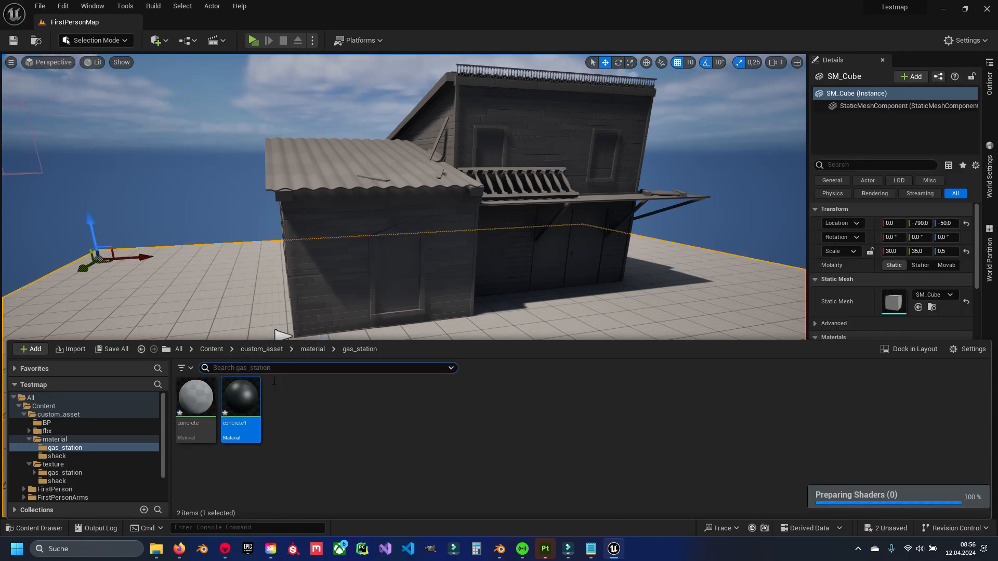
right_click(238, 413)
click(276, 202)
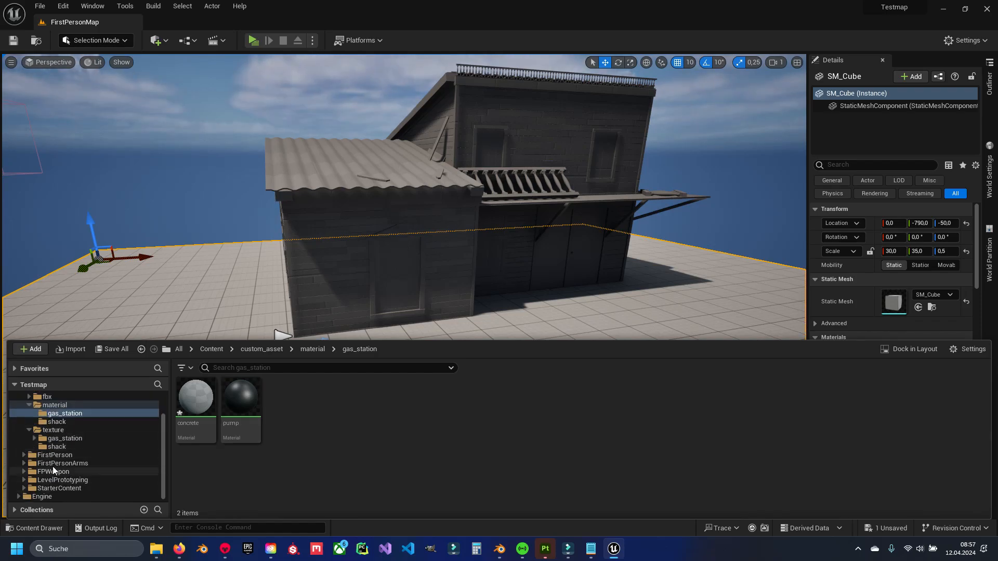
Expand the texture/gas_station folder in the folder tree to check the names of its subfolders
scroll(52, 465, up, 2)
scroll(62, 426, down, 1)
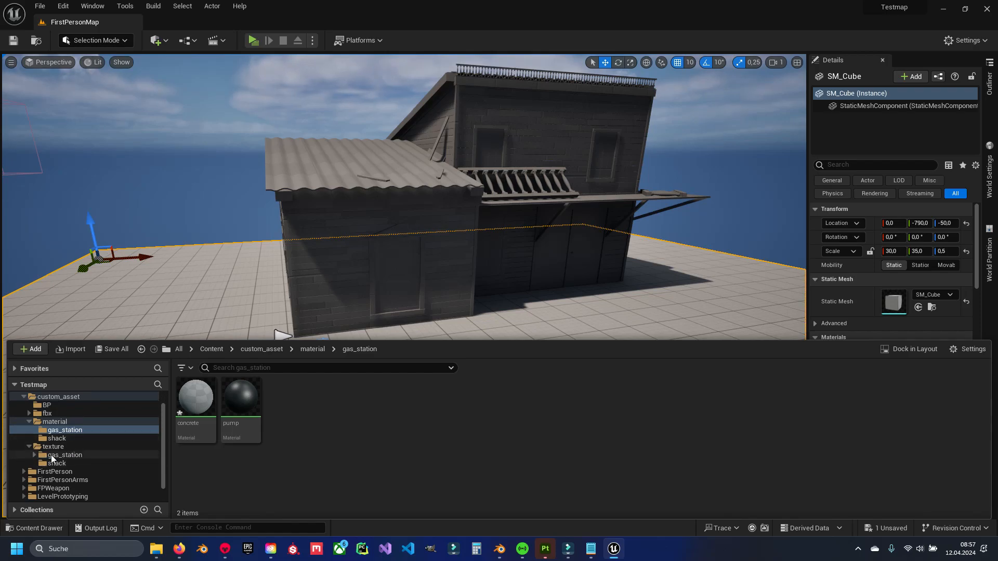
click(34, 455)
scroll(45, 456, down, 1)
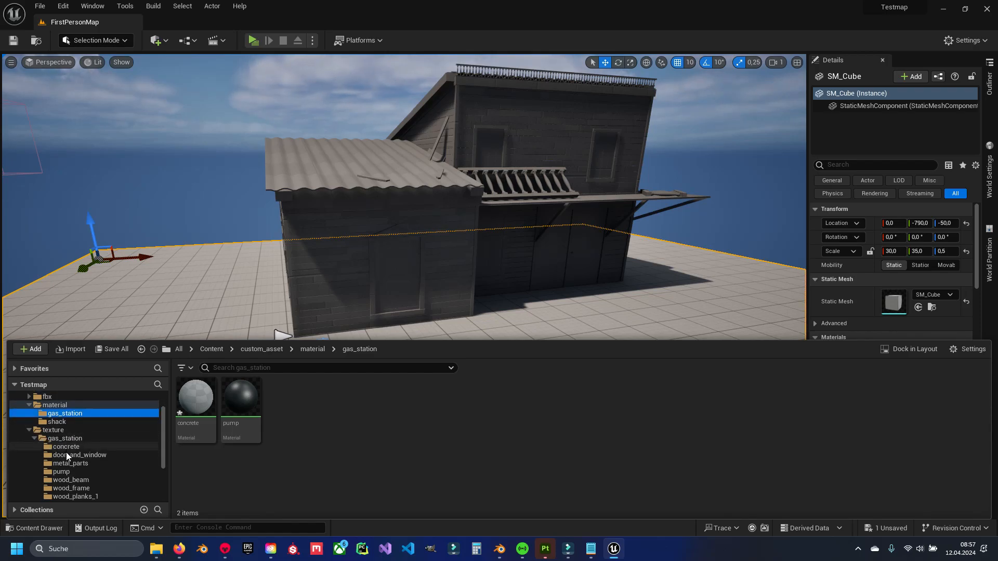
scroll(61, 418, down, 2)
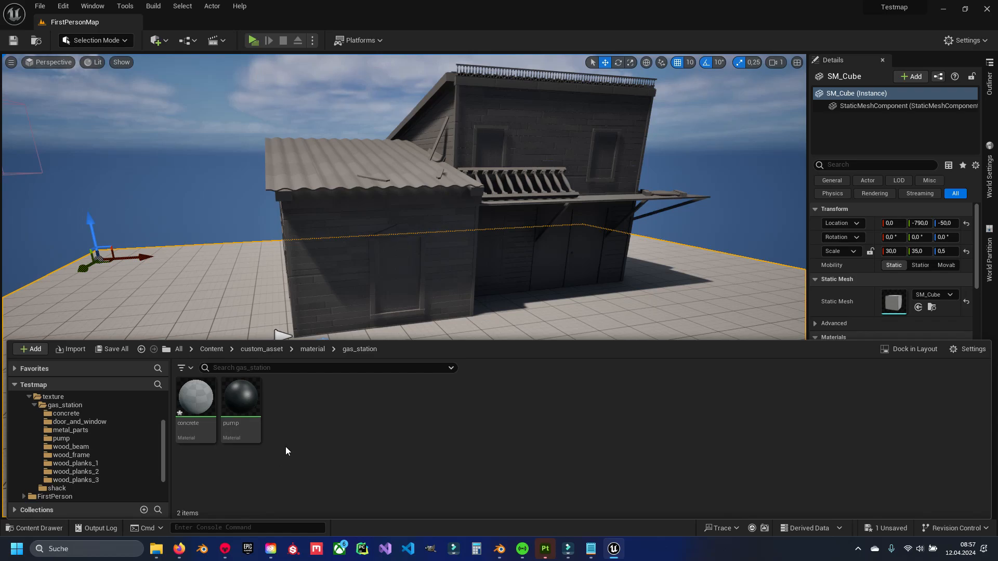
click(239, 402)
right_click(240, 402)
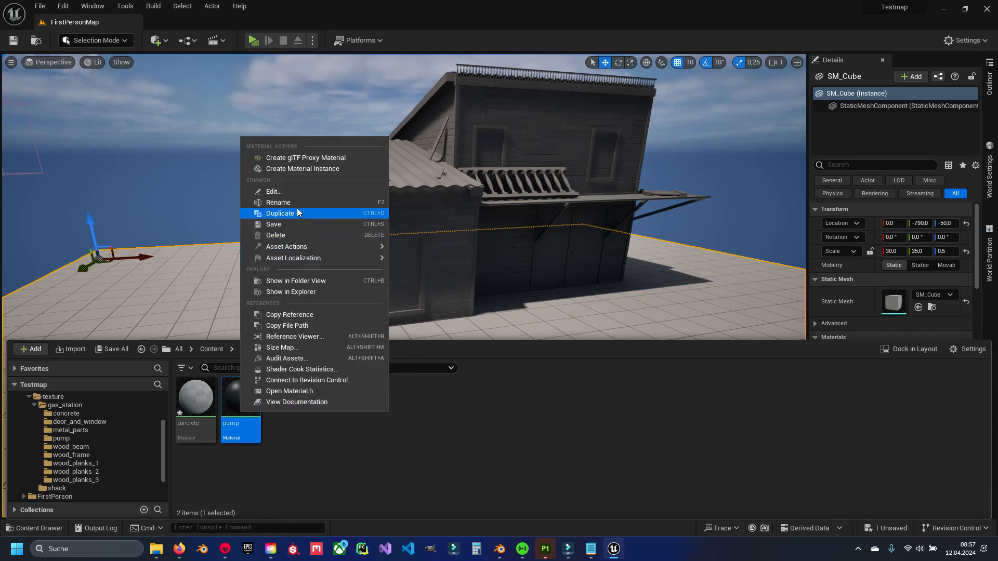
click(356, 459)
Make a copy of the pump material and rename it door_window
click(243, 408)
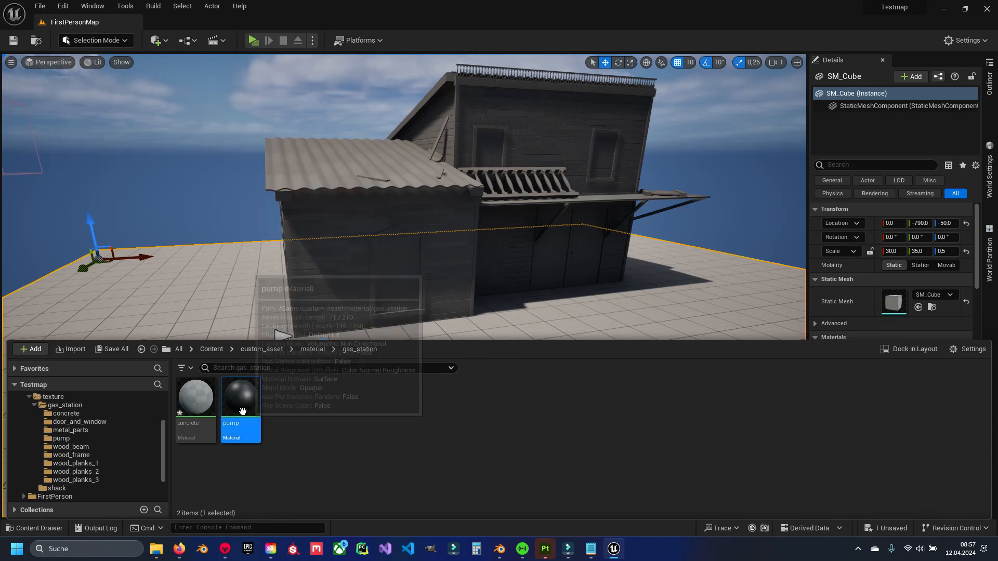
key(ctrl+c)
key(ctrl+v)
click(289, 417)
right_click(289, 417)
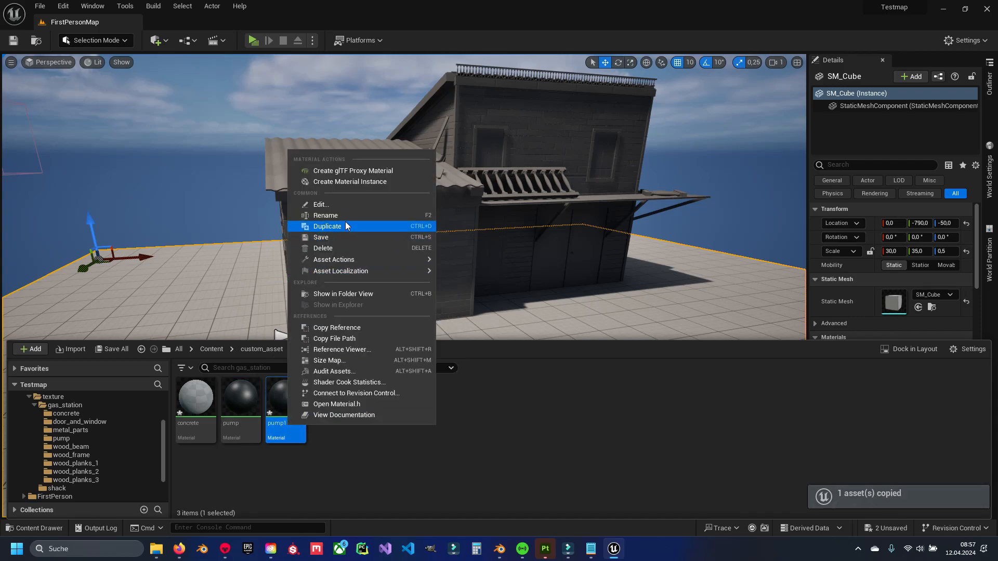
click(325, 216)
text(door_and_window)
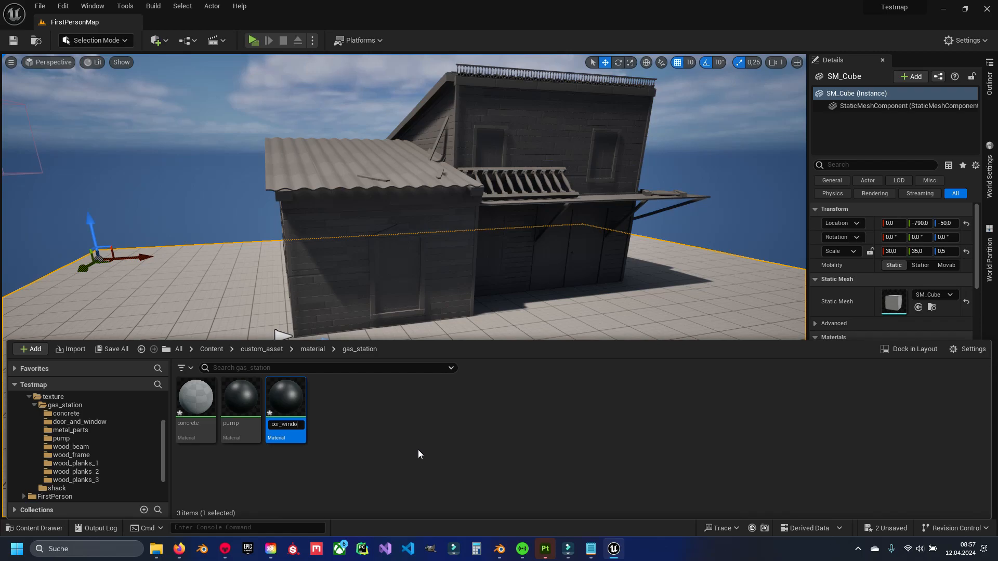
key(Return)
click(364, 454)
Duplicate the pump material and rename the copy metal_parts
click(289, 416)
key(ctrl+d)
right_click(327, 416)
click(371, 209)
text(metal_parts)
key(Return)
Duplicate the pump material and rename the copy wood_beam
click(331, 410)
key(ctrl+d)
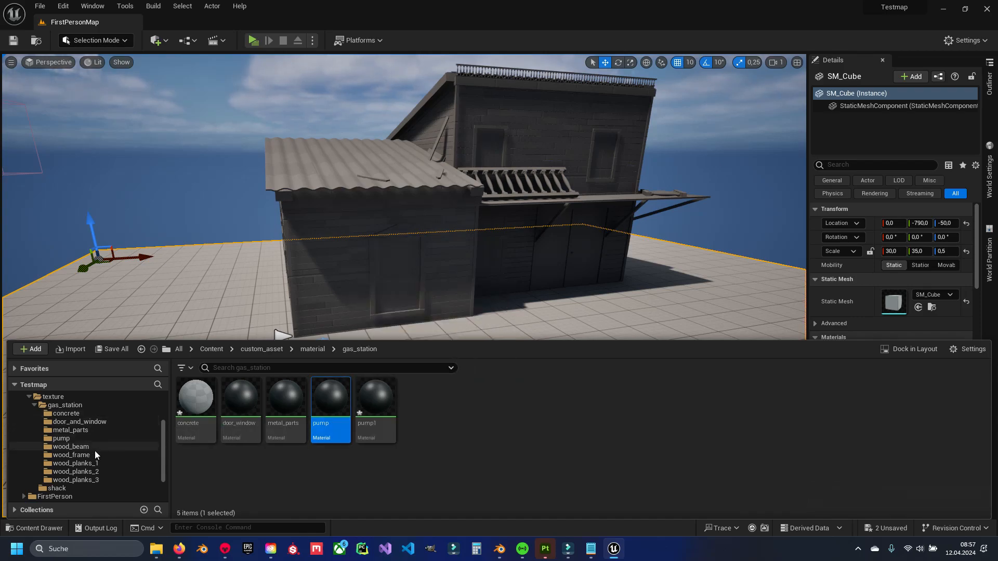
right_click(375, 411)
click(422, 211)
text(wood_beam)
key(Return)
Make two more copies of the material and rename them wood_frame and wood_planks_1
key(ctrl+d)
right_click(430, 411)
click(468, 207)
text(wood_frame)
key(Return)
text(wood_planks_1)
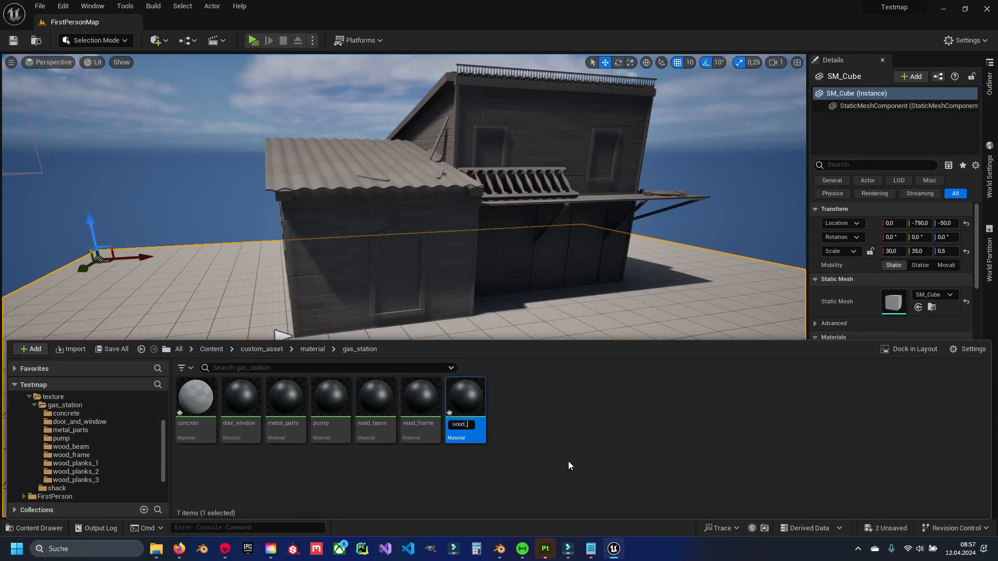
key(Return)
Make another copy of the material and rename it wood_planks_2
key(ctrl+v)
right_click(512, 422)
click(541, 212)
text(wood_planks_2)
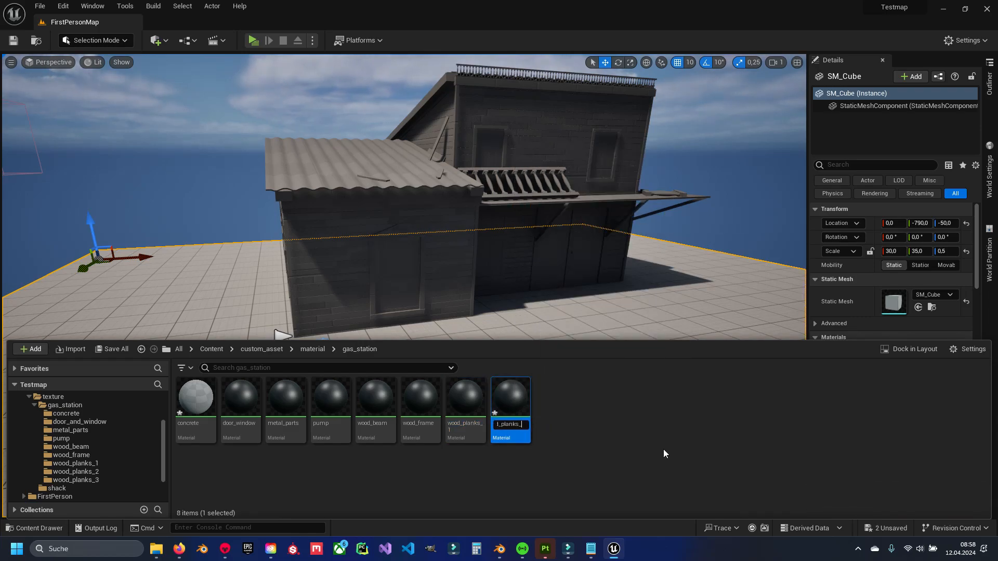
key(Return)
Add one more material copy and rename it wood_planks_3
key(ctrl+v)
right_click(543, 421)
click(571, 212)
text(wood_planks_3)
key(Return)
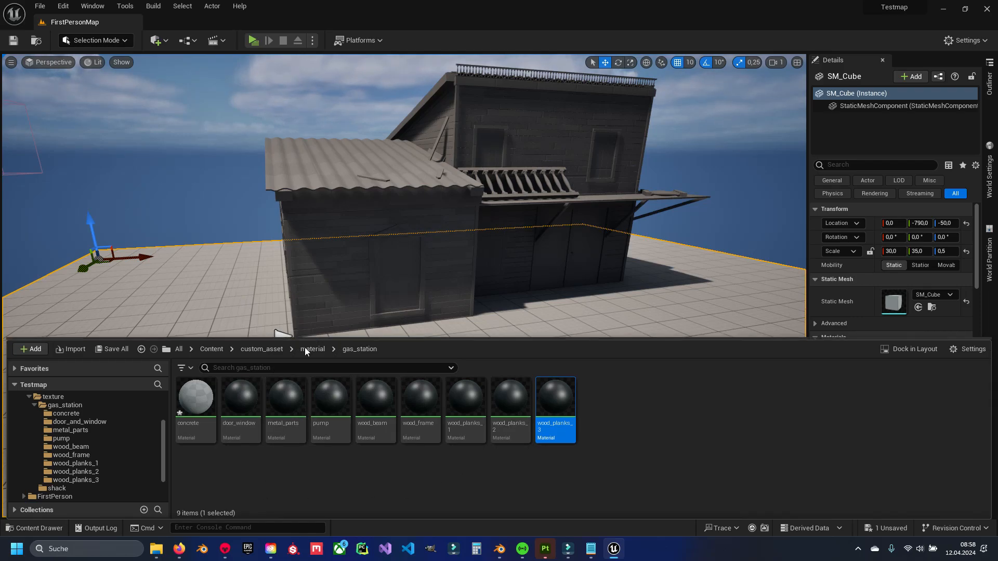
Open the concrete material and add all three textures from custom_asset/texture/gas_station/concrete to its graph
double_click(191, 403)
scroll(554, 269, down, 2)
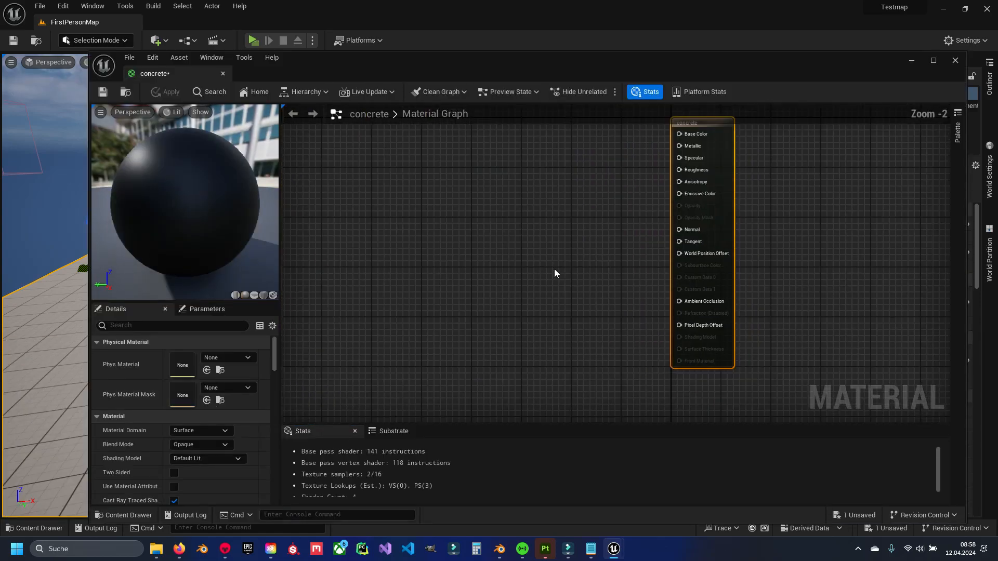
key(ctrl+space)
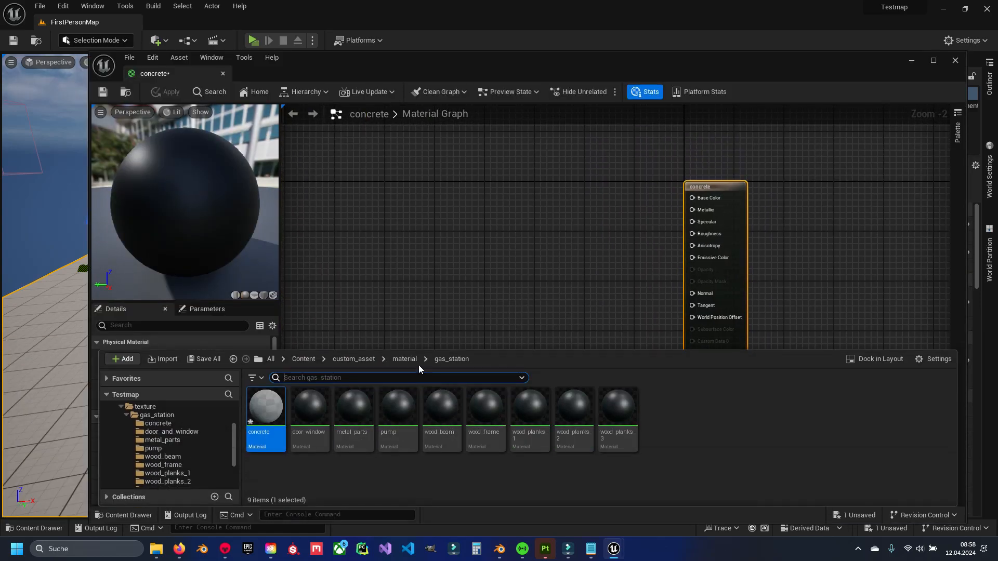
click(354, 359)
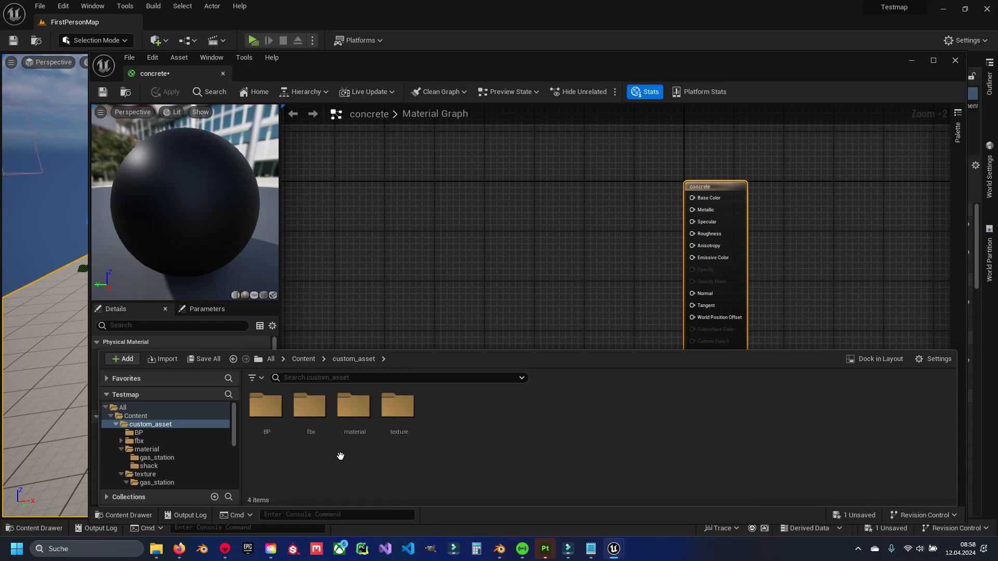
double_click(396, 416)
double_click(268, 419)
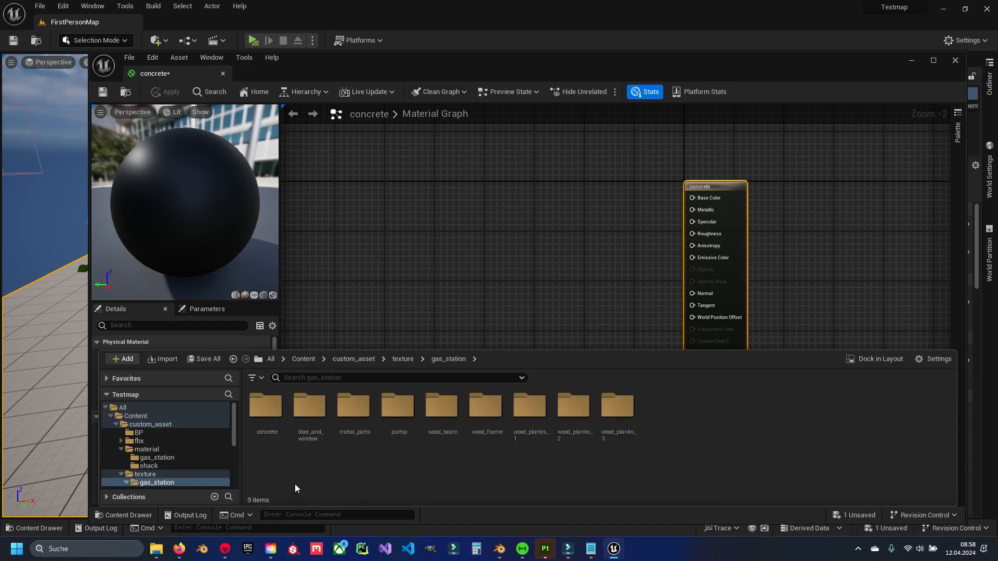
double_click(260, 415)
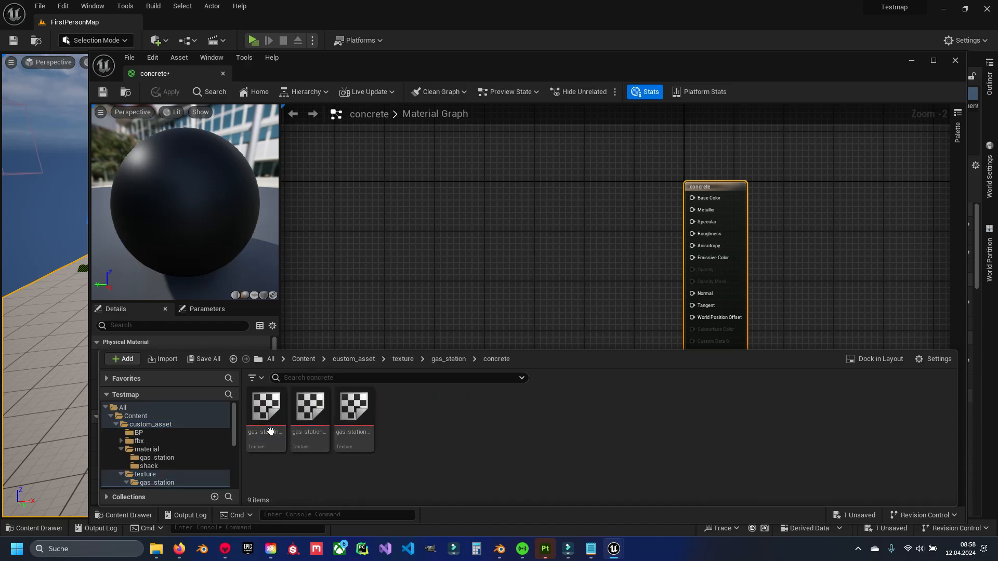
shift+click(344, 417)
drag(344, 418, 418, 219)
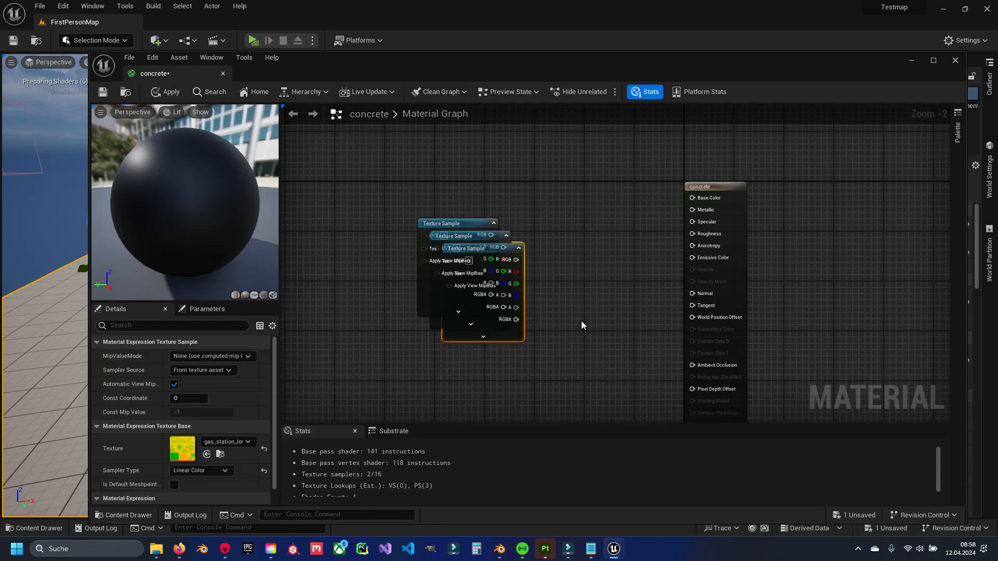
Arrange the concrete texture nodes in a column with colour first, OcclusionRoughnessMetallic second and normal third
right_drag(569, 318, 526, 250)
drag(462, 179, 442, 264)
drag(446, 159, 460, 138)
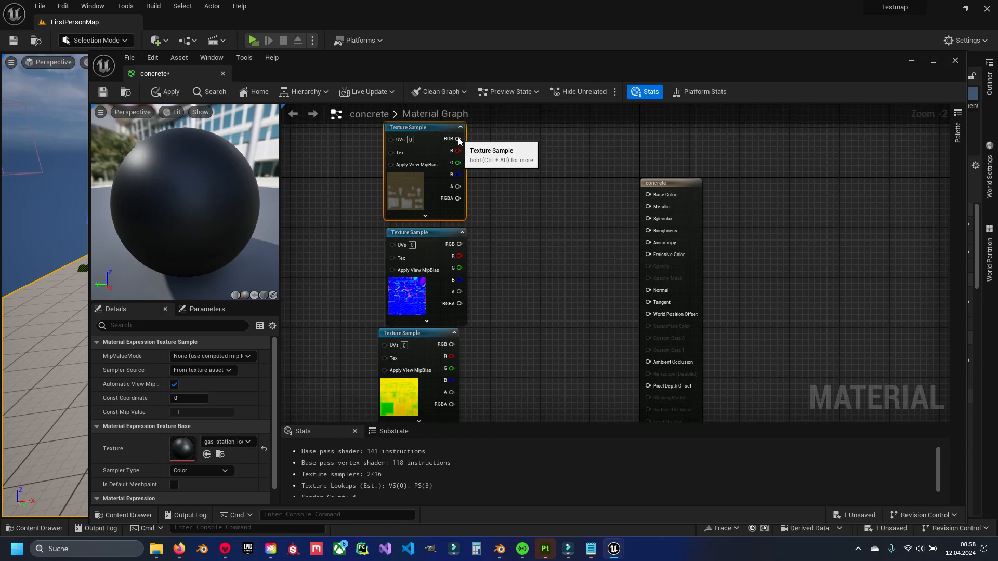
click(442, 350)
drag(443, 350, 454, 387)
drag(433, 244, 343, 257)
drag(442, 370, 438, 240)
drag(350, 284, 427, 358)
right_drag(533, 236, 480, 323)
Connect the concrete colour texture's RGB to Base Color and the normal texture's RGB to Normal
click(377, 220)
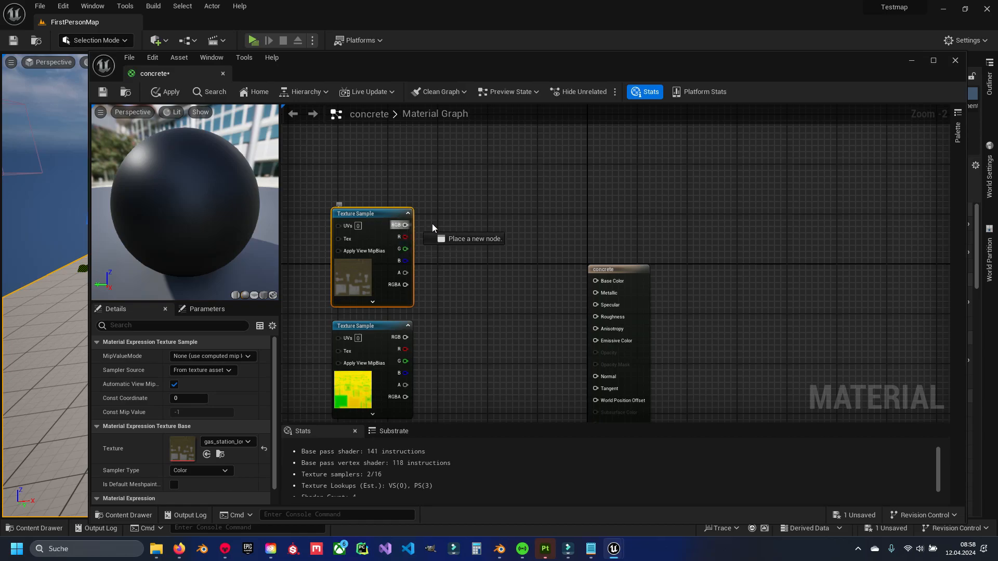
drag(607, 283, 607, 284)
right_drag(493, 360, 487, 169)
scroll(458, 265, up, 2)
right_drag(415, 277, 375, 289)
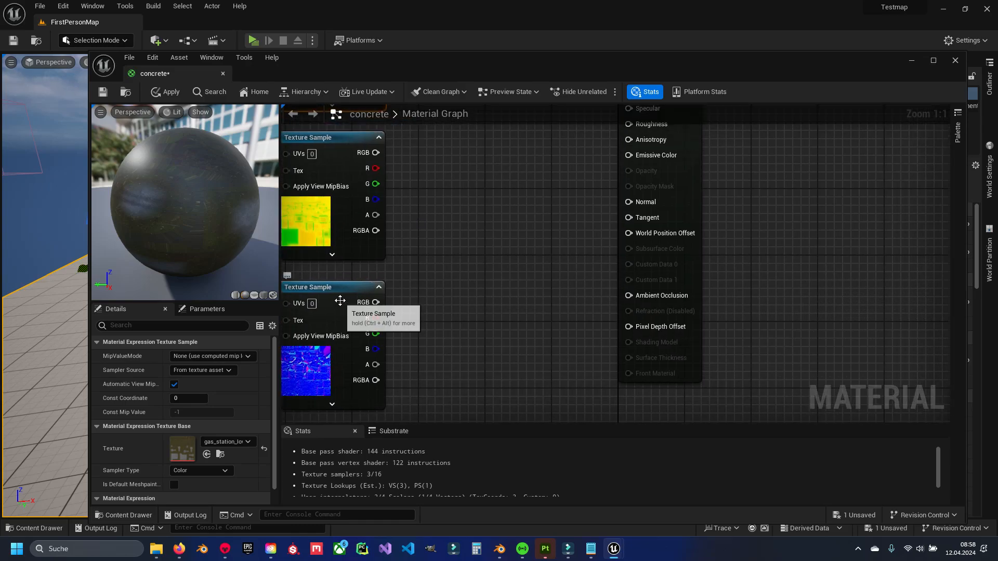
click(339, 299)
drag(375, 303, 630, 202)
Connect the concrete OcclusionRoughnessMetallic texture's R to Ambient Occlusion, B to Metallic and G to Roughness
right_drag(460, 203, 541, 325)
click(422, 266)
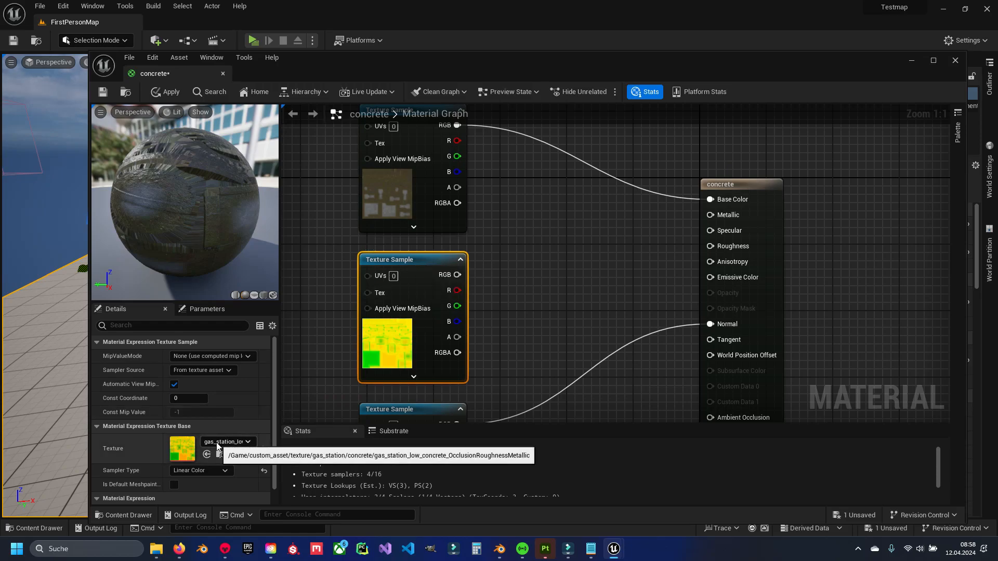
right_drag(512, 300, 490, 257)
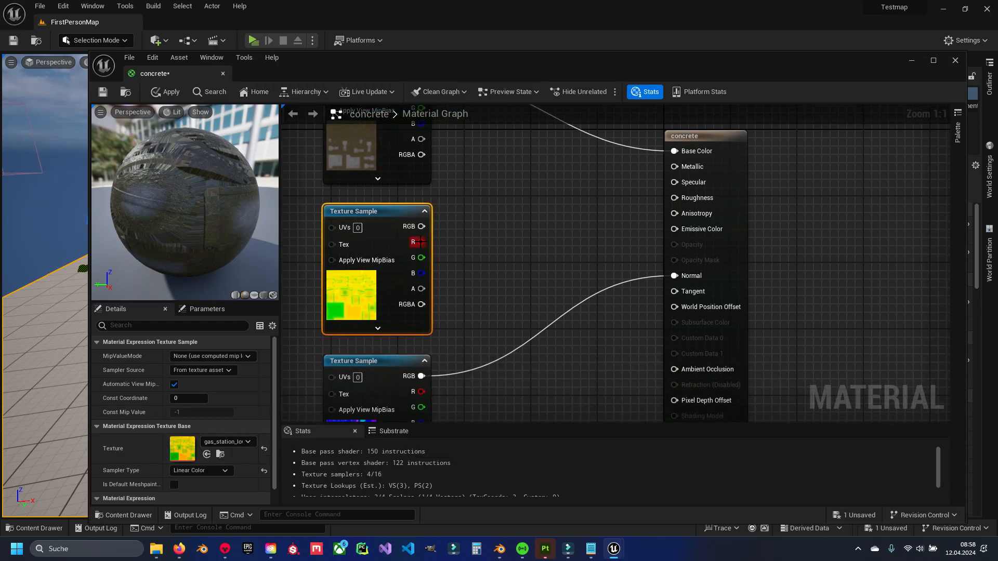
right_drag(431, 275, 402, 227)
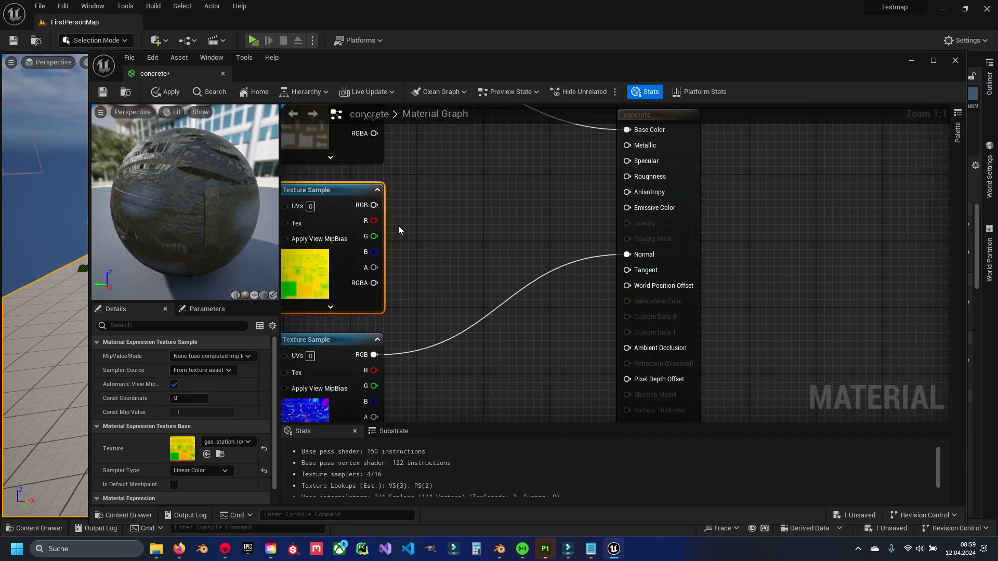
drag(368, 221, 656, 350)
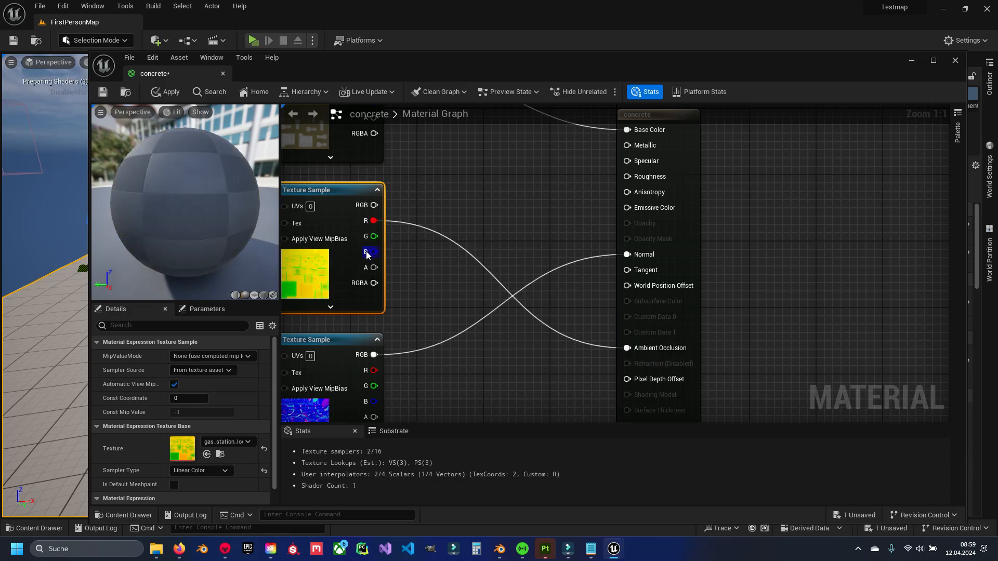
drag(367, 253, 370, 257)
drag(537, 205, 643, 146)
drag(376, 237, 628, 177)
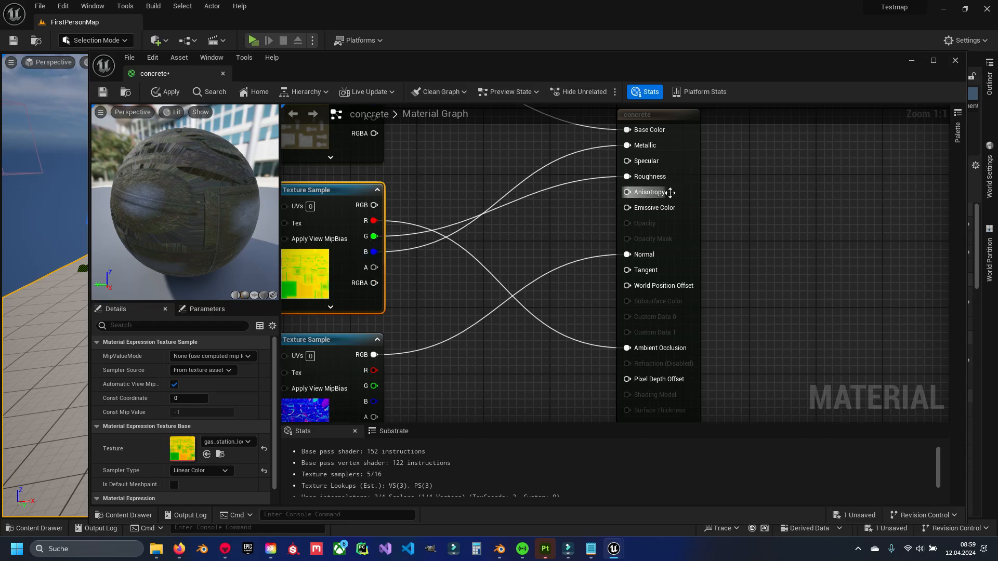
Save the finished concrete material and close its editor
key(Home)
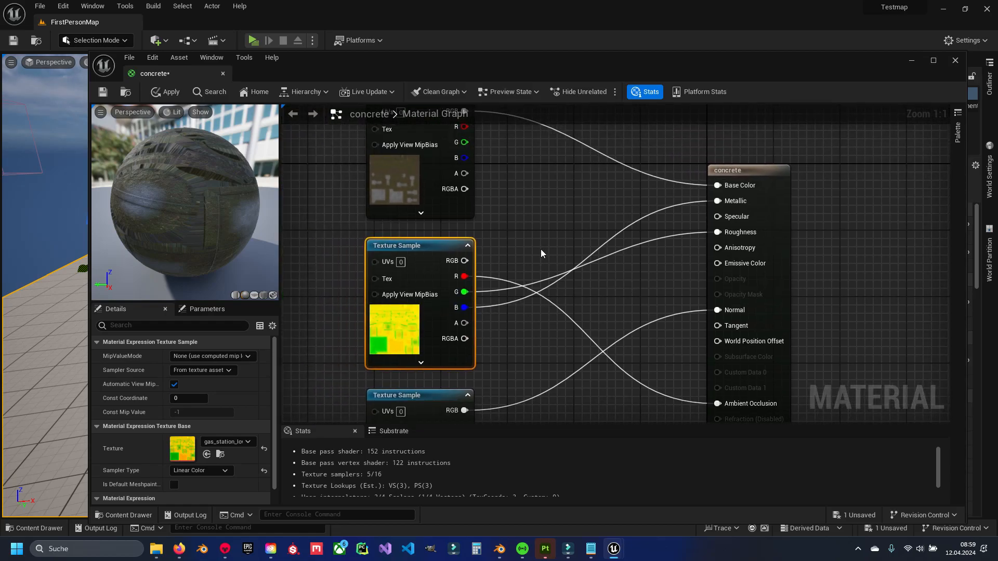
scroll(542, 251, down, 1)
right_drag(541, 251, 578, 304)
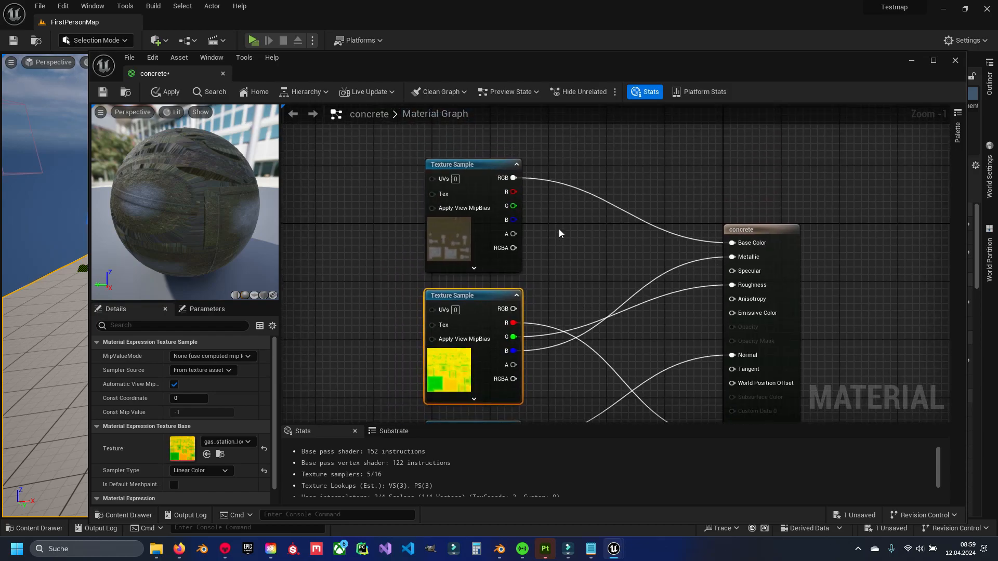
right_drag(562, 232, 562, 151)
right_drag(590, 187, 542, 231)
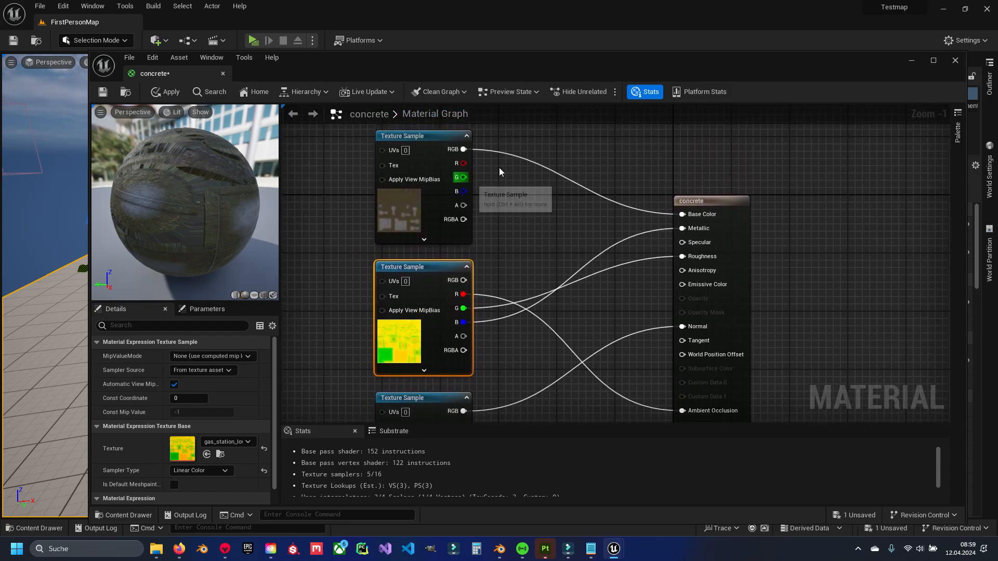
click(99, 93)
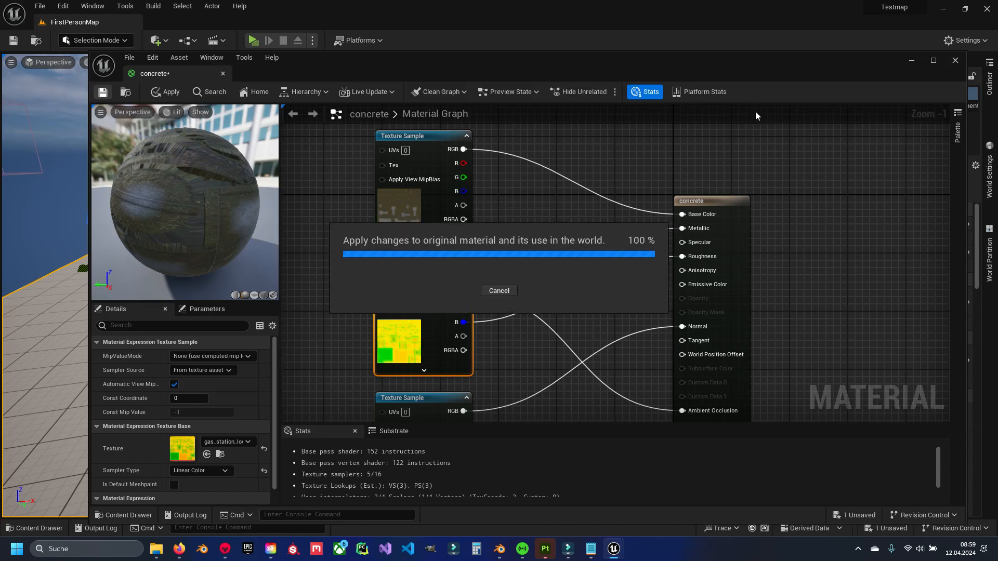
click(955, 60)
Open the door_window material from the custom_asset/material/gas_station folder
key(ctrl+space)
click(356, 348)
double_click(241, 403)
click(261, 349)
double_click(283, 406)
double_click(196, 404)
double_click(251, 404)
Add all three textures from texture/gas_station/door_and_window to the door_window graph
key(ctrl+space)
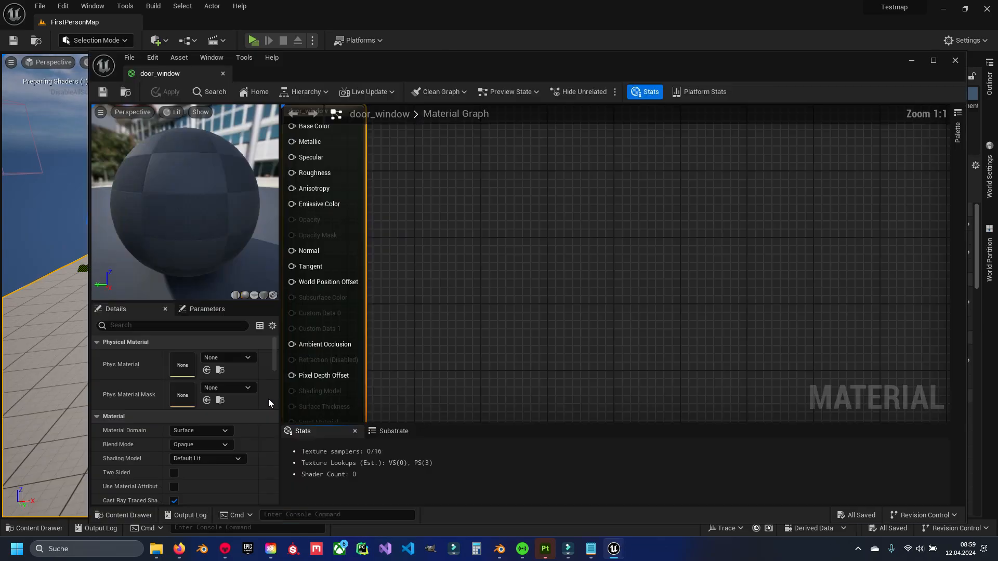
click(360, 360)
double_click(398, 411)
double_click(267, 415)
double_click(310, 411)
key(ctrl+a)
drag(357, 407, 505, 163)
Spread out the overlapping door_window texture nodes beside the material's main node
right_drag(540, 277, 427, 301)
drag(427, 301, 401, 119)
right_drag(490, 178, 527, 158)
drag(494, 191, 394, 314)
drag(507, 207, 416, 198)
Connect the door_window colour texture to Base Color and the packed texture's channels to Ambient Occlusion, Metallic and Roughness
right_drag(473, 170, 447, 232)
drag(431, 124, 652, 164)
drag(440, 288, 652, 383)
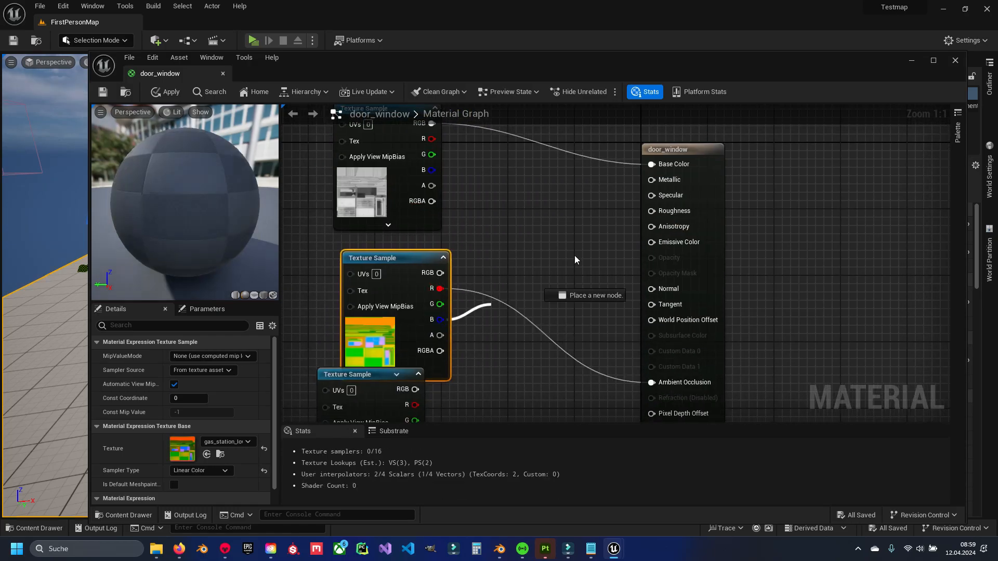
drag(478, 309, 652, 211)
Open the metal_parts material from the gas_station material folder
click(36, 528)
click(264, 348)
double_click(286, 403)
double_click(195, 403)
double_click(285, 411)
Add the metal_parts textures from texture/gas_station to the graph and separate their nodes
key(ctrl+space)
click(353, 359)
double_click(399, 411)
double_click(267, 411)
drag(417, 207, 409, 196)
drag(439, 204, 436, 110)
Connect the metal_parts textures to Base Color, Normal, Ambient Occlusion and Roughness, moving the normal node clear of the others
drag(503, 134, 729, 181)
drag(452, 277, 363, 257)
drag(425, 272, 733, 305)
drag(534, 297, 730, 391)
drag(621, 255, 728, 217)
Open the pump material and add all three textures from texture/gas_station/pump to its graph
click(35, 528)
double_click(195, 403)
double_click(331, 403)
key(ctrl+space)
click(353, 359)
double_click(403, 416)
double_click(267, 411)
double_click(398, 410)
key(ctrl+a)
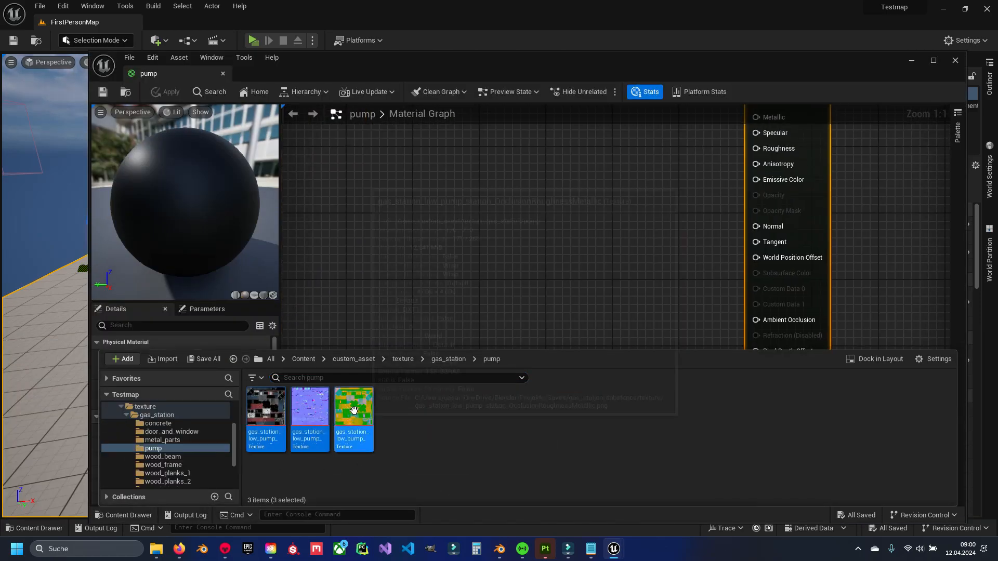
drag(363, 410, 439, 165)
Spread out the pump texture nodes and connect the colour RGB to Base Color and the normal RGB to Normal
right_drag(572, 208, 542, 274)
drag(436, 239, 383, 146)
drag(456, 160, 726, 168)
drag(457, 255, 338, 369)
drag(407, 385, 728, 292)
Connect the packed pump texture's R to Ambient Occlusion, B to Metallic and G to Roughness, and save and close the material
drag(539, 298, 730, 387)
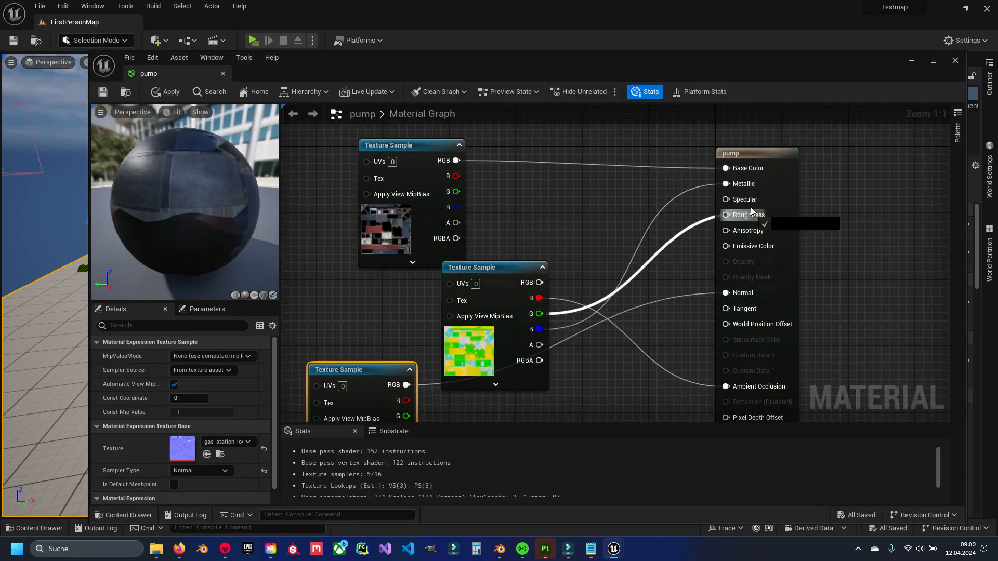
drag(747, 216, 744, 215)
key(ctrl+s)
click(955, 60)
Open the wood_beam material from the gas_station material folder
click(263, 350)
double_click(285, 403)
double_click(196, 403)
double_click(374, 403)
Add all three textures from texture/gas_station/wood_beam to the wood_beam graph
key(ctrl+space)
click(354, 359)
double_click(399, 410)
double_click(267, 411)
double_click(442, 411)
shift+click(354, 416)
drag(353, 416, 441, 205)
Separate the wood_beam texture nodes and connect the colour RGB to Base Color and the normal RGB to Normal
drag(479, 212, 444, 133)
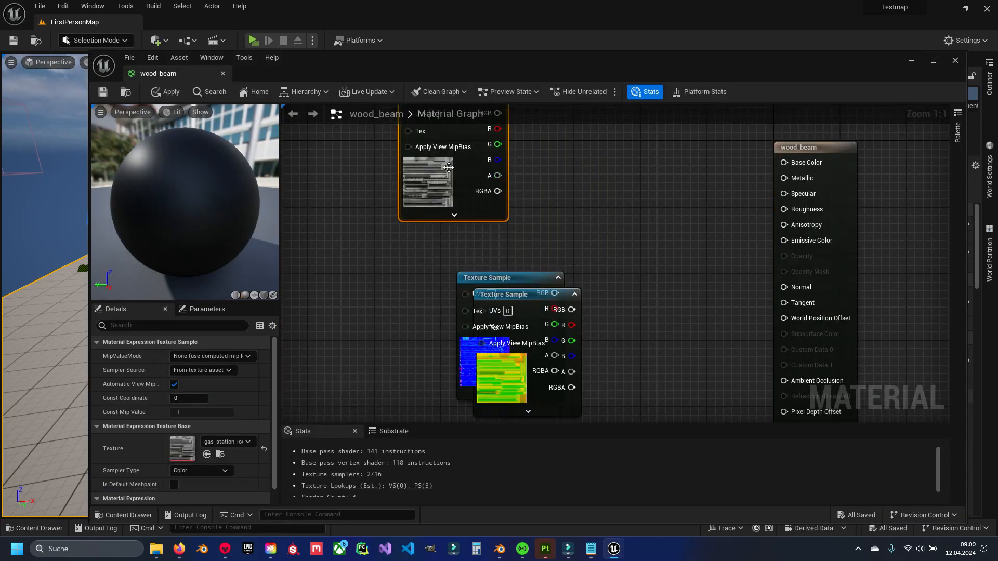
drag(472, 166, 757, 216)
drag(468, 224, 343, 231)
drag(420, 242, 772, 232)
Connect the packed wood_beam texture's channels to Ambient Occlusion, Metallic and Roughness, and save and close the material
drag(561, 271, 772, 325)
drag(561, 304, 781, 172)
drag(560, 334, 784, 203)
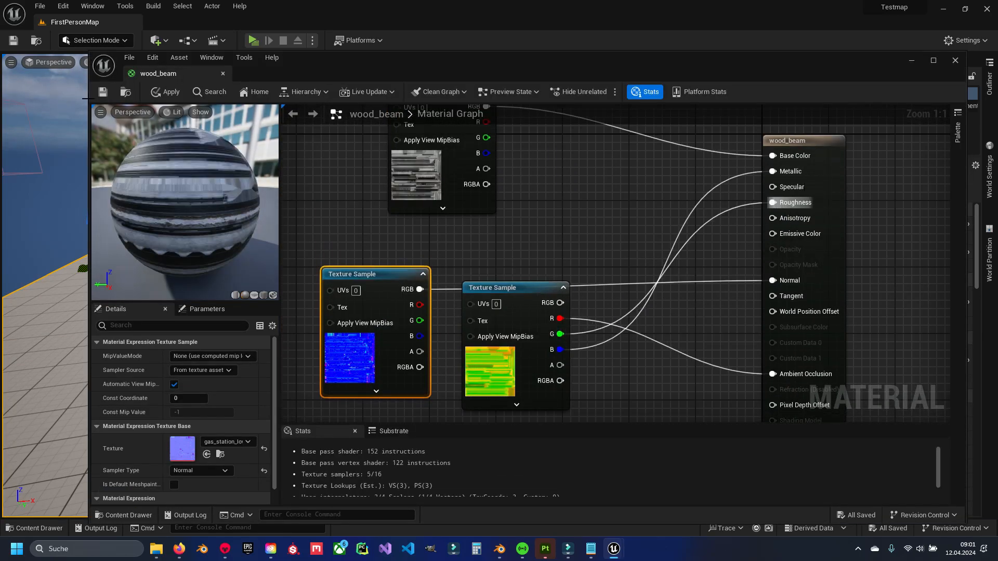
key(ctrl+s)
click(955, 60)
Open the wood_frame material from the gas_station material folder
key(ctrl+space)
click(262, 349)
double_click(285, 403)
double_click(212, 402)
double_click(421, 408)
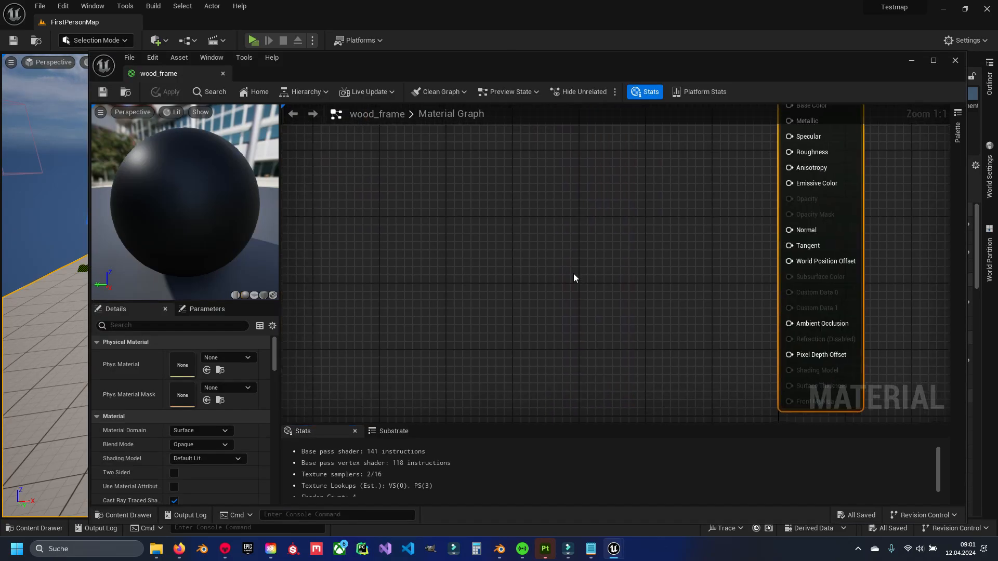
Add all three textures from texture/gas_station/wood_frame to the wood_frame graph
key(ctrl+space)
click(147, 475)
double_click(271, 423)
double_click(488, 416)
shift+click(354, 416)
drag(355, 416, 447, 190)
Connect the wood_frame colour texture to Base Color, the normal texture to Normal, and the packed texture's channels to Ambient Occlusion, Metallic and Roughness
drag(520, 205, 791, 254)
right_drag(728, 279, 627, 158)
drag(367, 246, 692, 257)
drag(465, 295, 692, 351)
drag(465, 326, 697, 179)
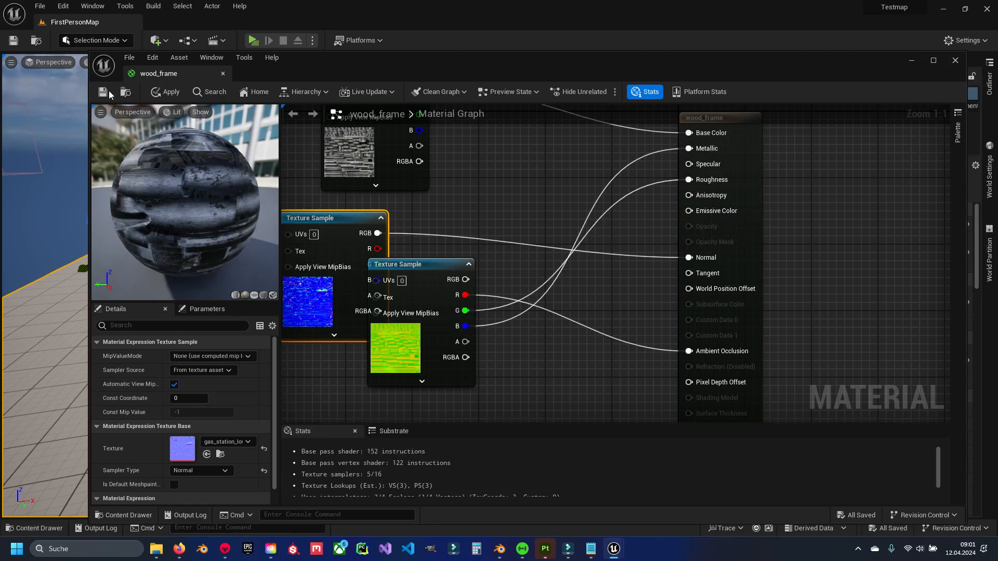
Save and close the wood_frame material, and open wood_planks_1 from the gas_station material folder
click(104, 92)
click(222, 74)
key(ctrl+space)
scroll(83, 436, up, 5)
click(66, 447)
double_click(462, 408)
Add all three textures from texture/gas_station/wood_planks_1 to the wood_planks_1 graph and spread the nodes apart
key(ctrl+space)
click(354, 358)
double_click(398, 416)
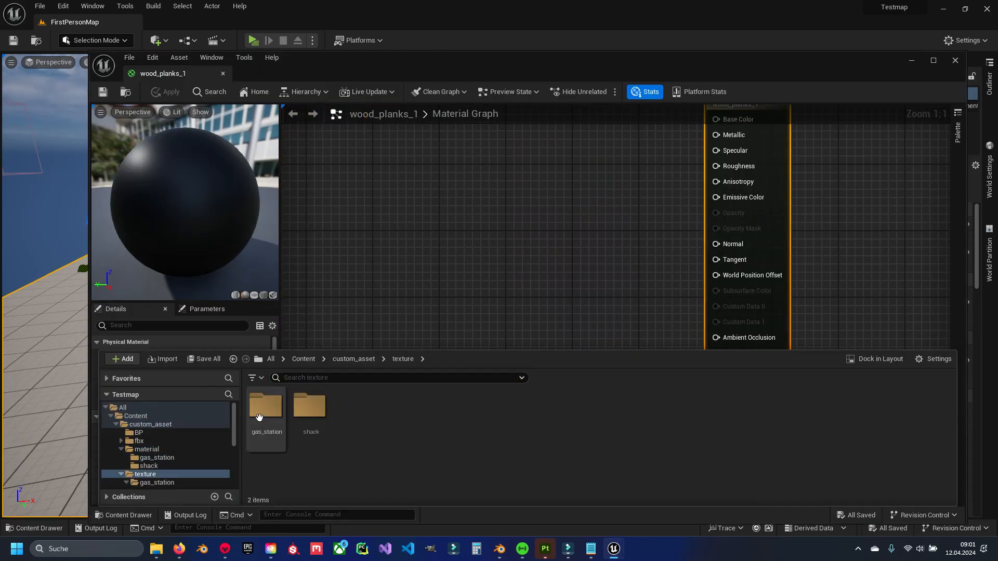
double_click(263, 424)
double_click(530, 416)
shift+click(355, 416)
drag(354, 416, 431, 200)
drag(458, 205, 460, 91)
Connect the wood_planks_1 textures to Base Color, Normal, Ambient Occlusion, Metallic and Roughness, and save and close the material
drag(513, 157, 715, 257)
drag(471, 293, 356, 234)
drag(408, 252, 695, 317)
drag(539, 343, 695, 185)
drag(539, 335, 695, 217)
key(ctrl+s)
click(956, 60)
Open the wood_planks_2 material and add all three textures from texture/gas_station/wood_planks_2 to its graph
key(ctrl+space)
double_click(241, 403)
double_click(508, 408)
key(ctrl+space)
double_click(574, 416)
shift+click(354, 416)
drag(354, 416, 488, 176)
Connect the wood_planks_2 colour to Base Color, normal to Normal, and packed red, green and blue to Ambient Occlusion, Roughness and Metallic; close the material
right_drag(655, 219, 616, 282)
drag(488, 243, 416, 153)
drag(476, 170, 712, 169)
drag(551, 257, 424, 311)
drag(434, 328, 712, 293)
drag(710, 192, 712, 185)
drag(577, 321, 712, 216)
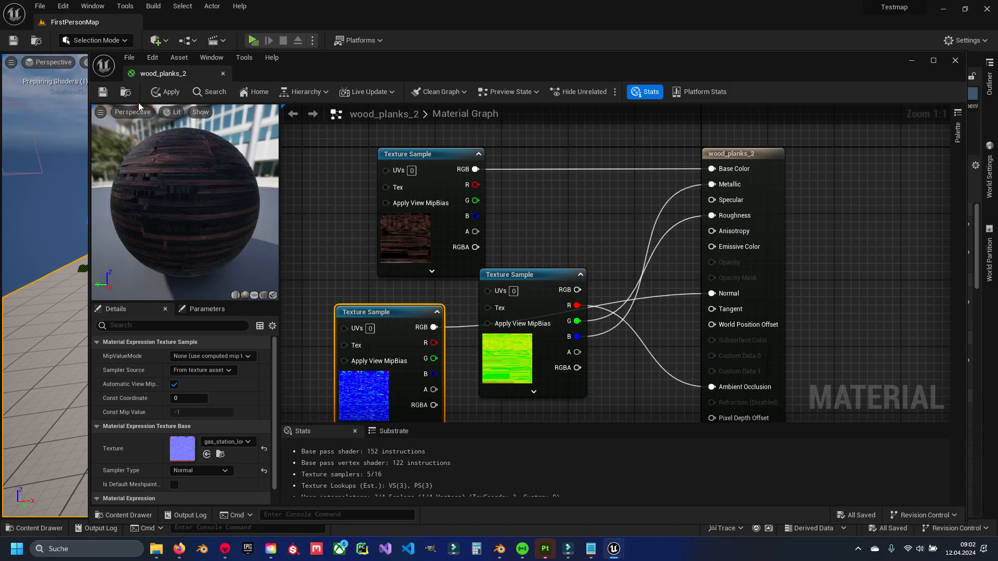
click(956, 60)
Open the wood_planks_3 material from the gas_station material folder
key(ctrl+space)
click(264, 350)
double_click(285, 408)
double_click(196, 411)
double_click(551, 408)
Add all three textures from texture/gas_station/wood_planks_3 to the wood_planks_3 graph
click(353, 360)
double_click(399, 411)
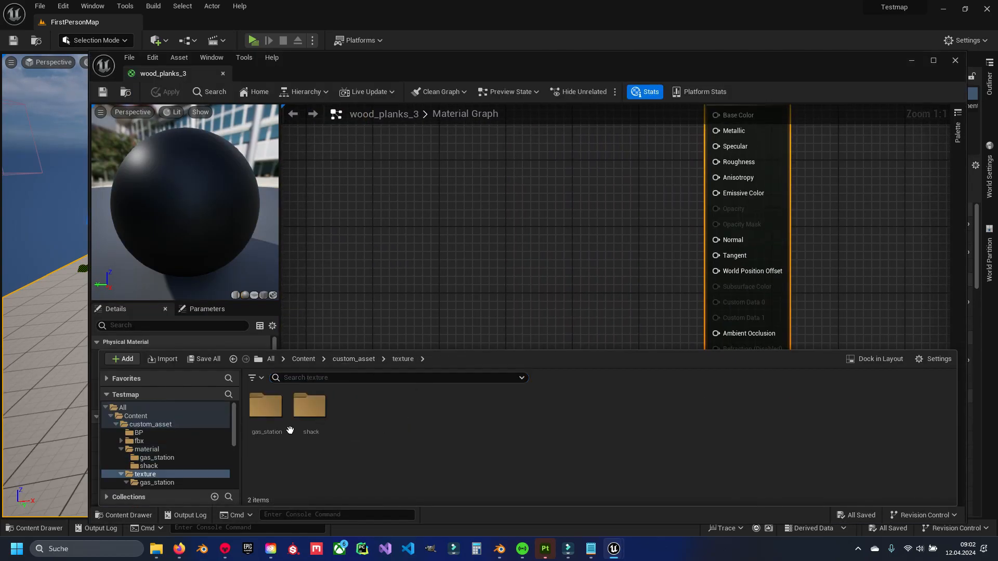
double_click(265, 416)
double_click(617, 416)
shift+click(355, 416)
drag(355, 416, 445, 211)
Connect the wood_planks_3 colour to Base Color, normal to Normal, and packed channels to Ambient Occlusion, Metallic and Roughness; close the material
drag(489, 221, 407, 133)
drag(461, 151, 713, 99)
drag(448, 221, 701, 171)
drag(563, 210, 701, 264)
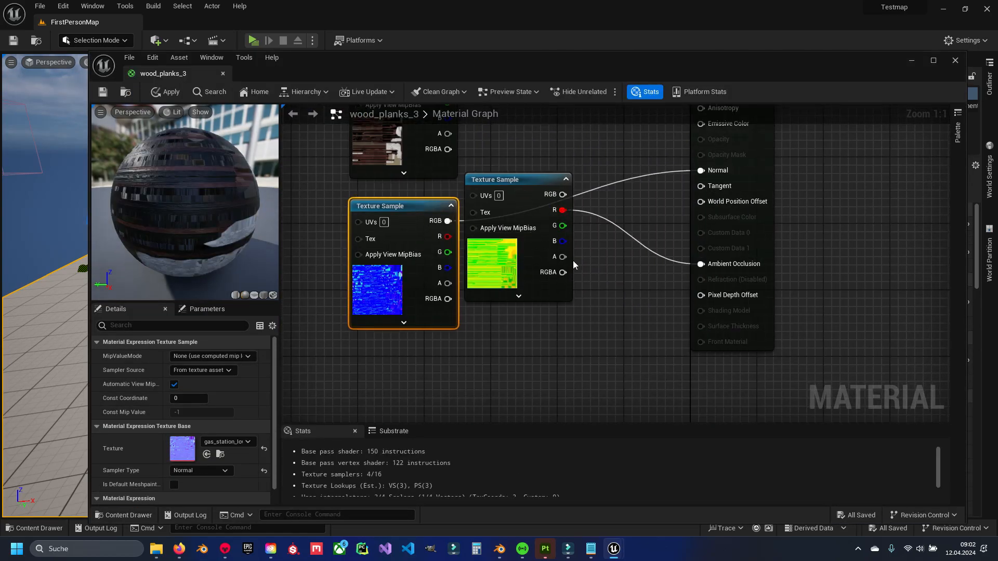
right_drag(602, 264, 602, 334)
drag(563, 312, 702, 131)
drag(555, 294, 539, 311)
drag(547, 314, 712, 163)
click(956, 60)
Review the finished materials in the material/gas_station folder and the untextured gas station in the level
key(ctrl+space)
click(261, 350)
double_click(291, 403)
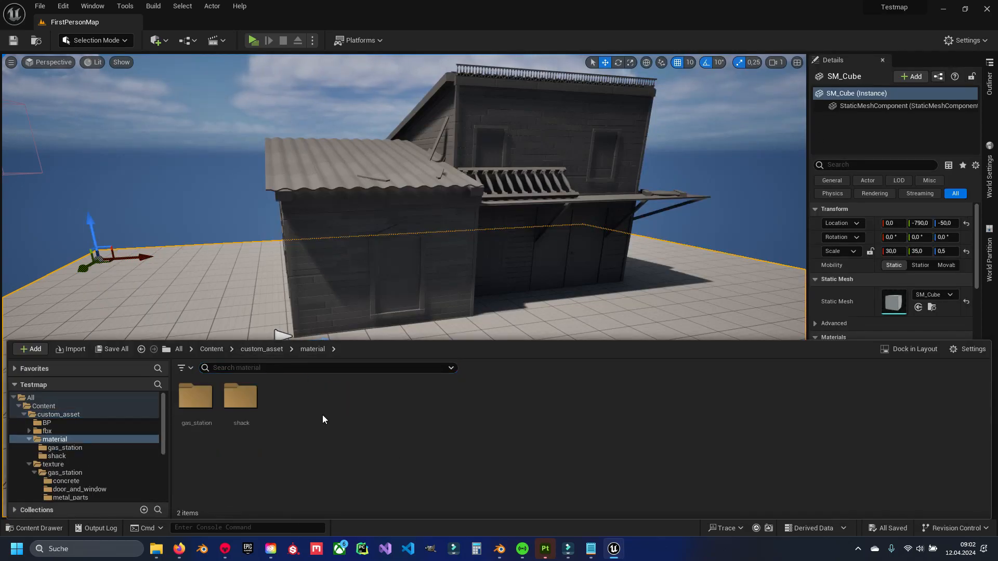
double_click(203, 416)
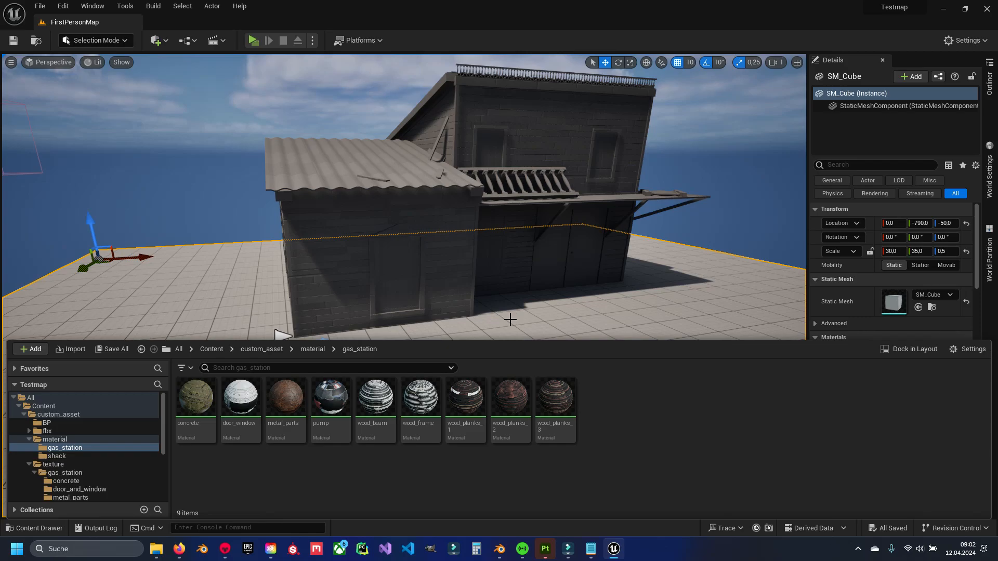
right_drag(506, 285, 504, 286)
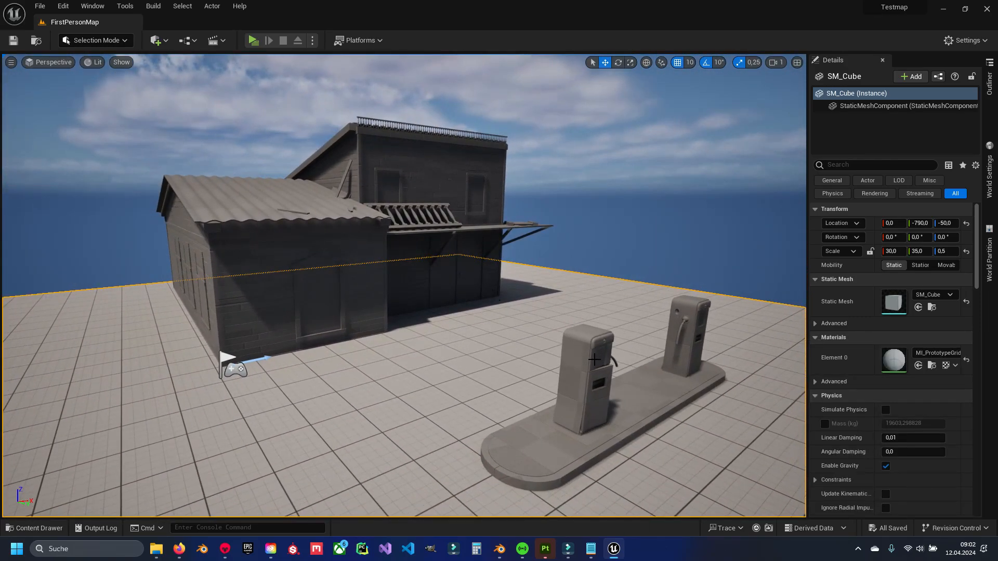
Open the gas_station_low static mesh from the fbx/gas_station folder
key(ctrl+space)
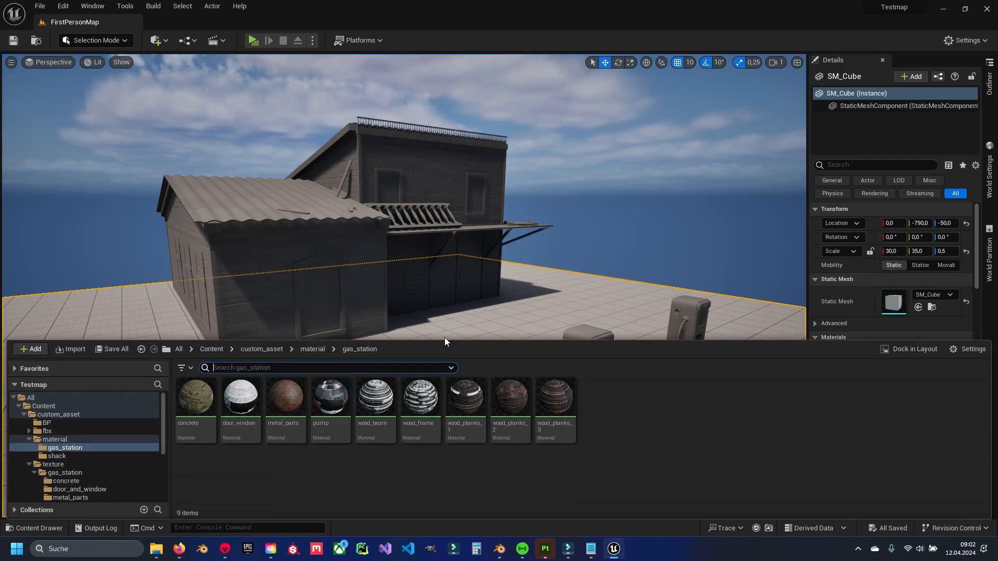
click(250, 349)
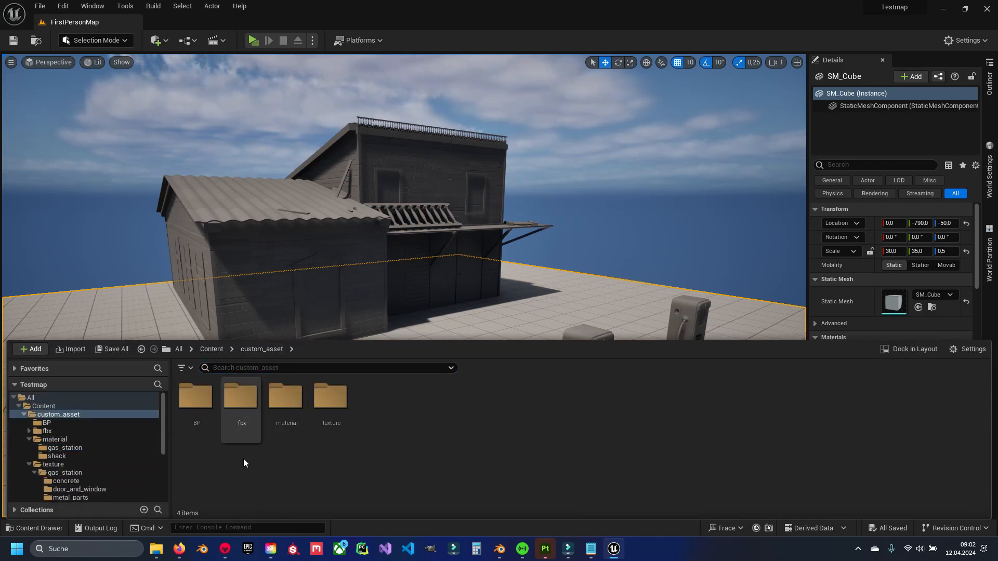
double_click(240, 436)
double_click(196, 398)
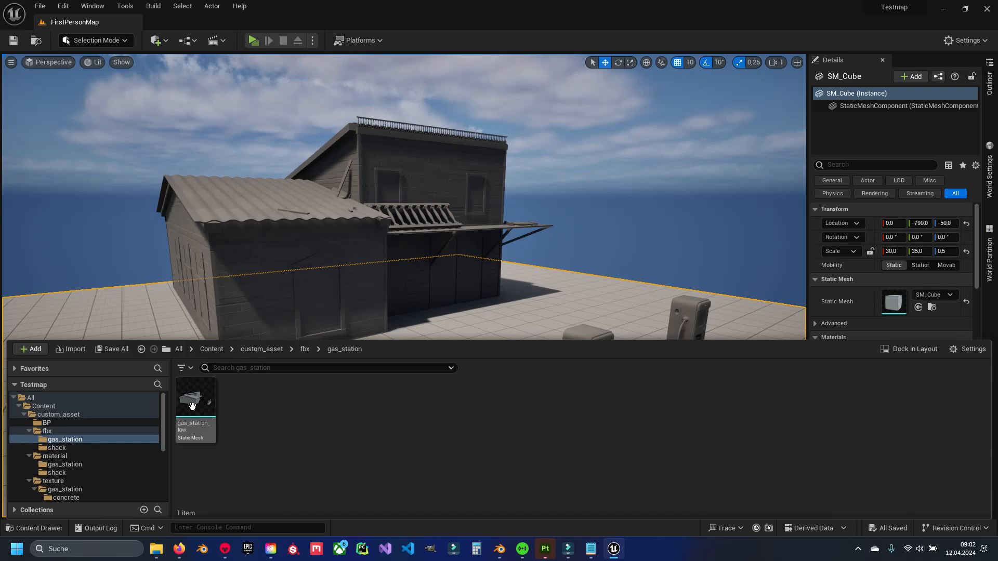
double_click(195, 400)
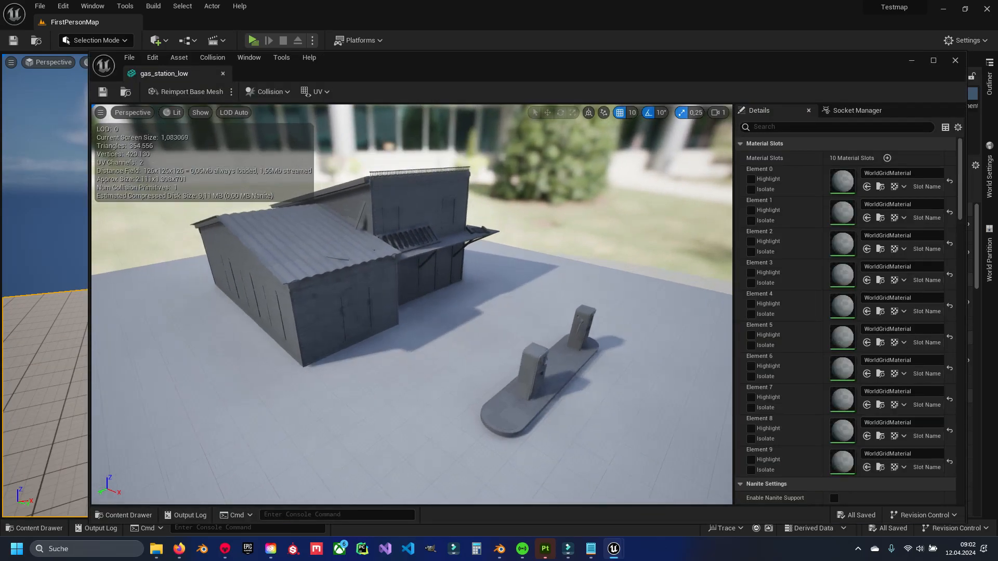
Inspect the gas station mesh and its material slots, and reposition and enlarge the mesh editor window
mouse_move(412, 305)
right_down()
mouse_move(520, 337)
mouse_move(395, 281)
mouse_move(411, 291)
right_up()
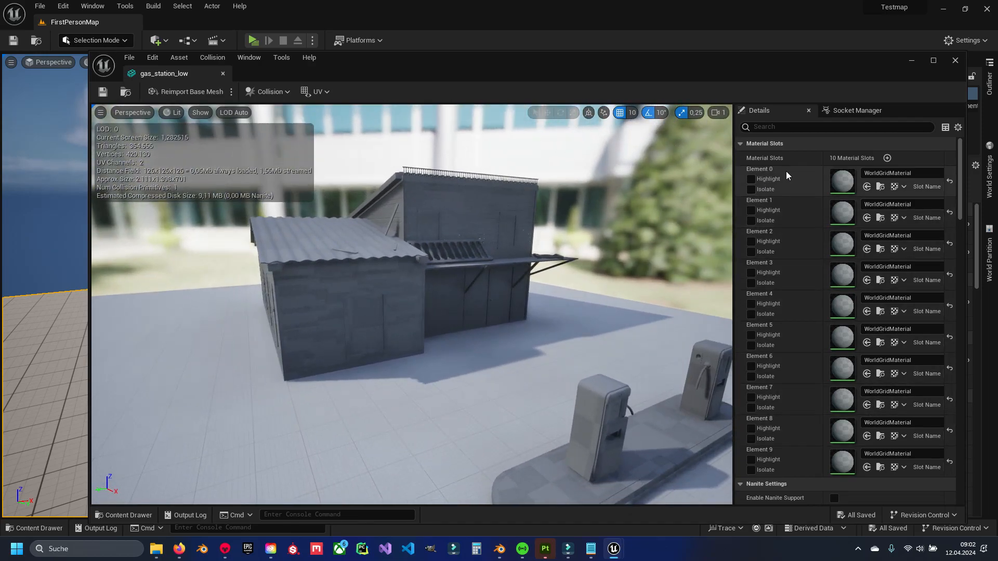
scroll(819, 281, down, 1)
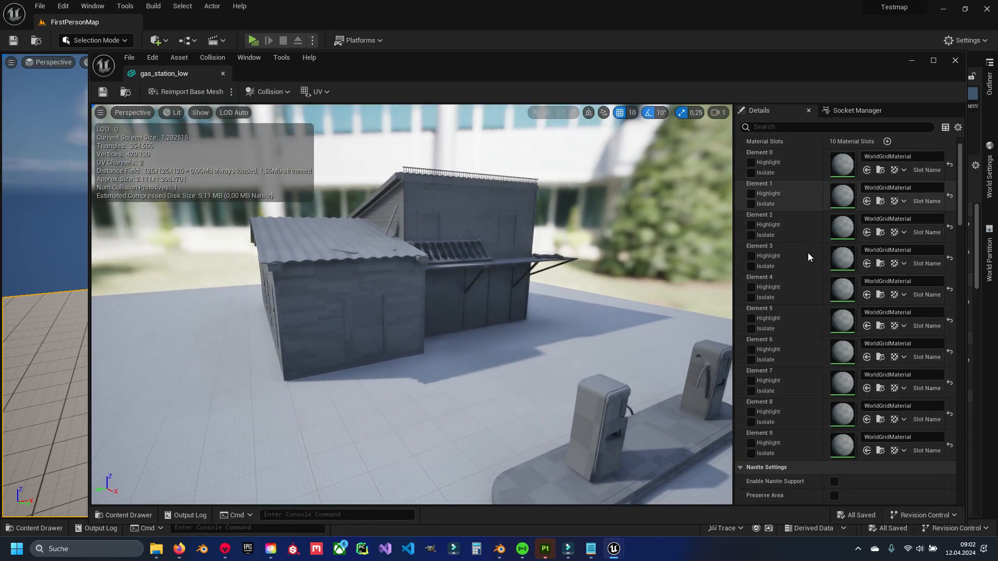
mouse_move(400, 270)
right_down()
mouse_move(395, 292)
mouse_move(349, 288)
mouse_move(400, 270)
right_up()
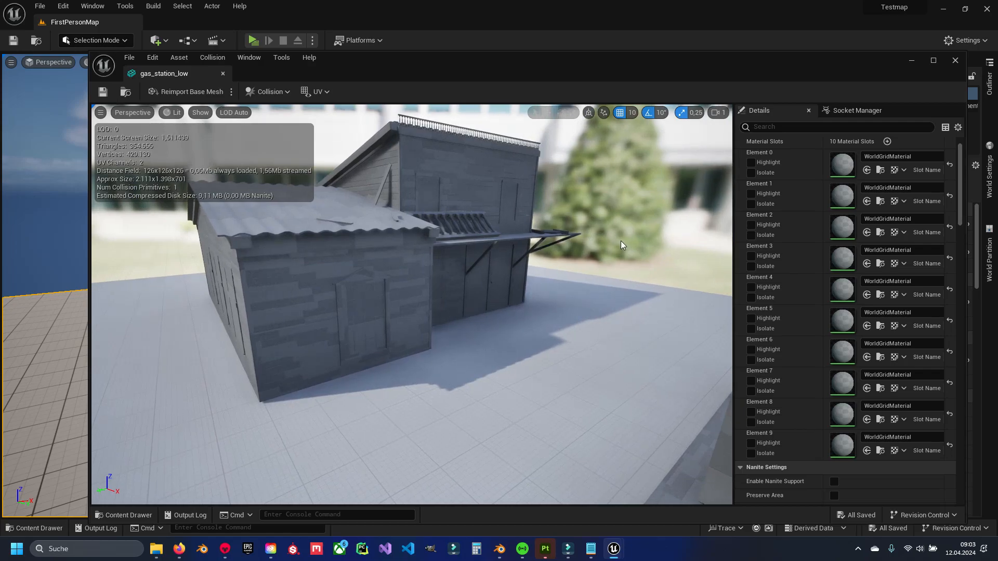
right_drag(578, 237, 596, 247)
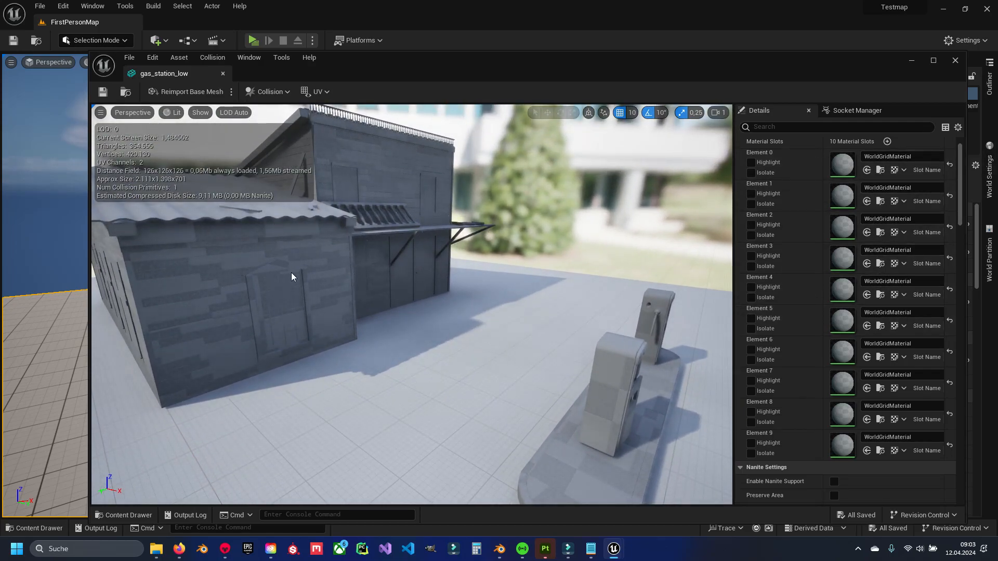
right_drag(248, 288, 341, 300)
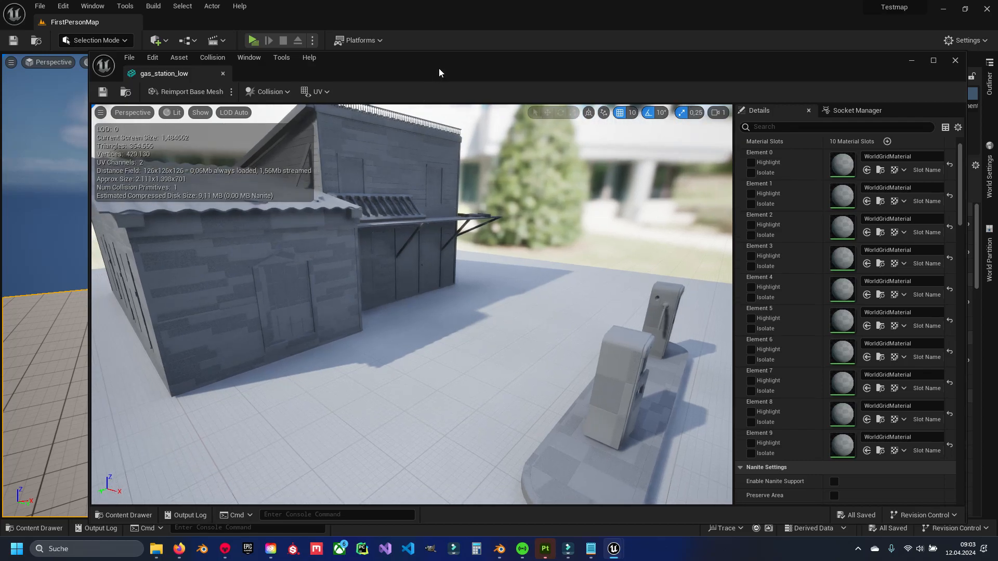
drag(437, 71, 386, 29)
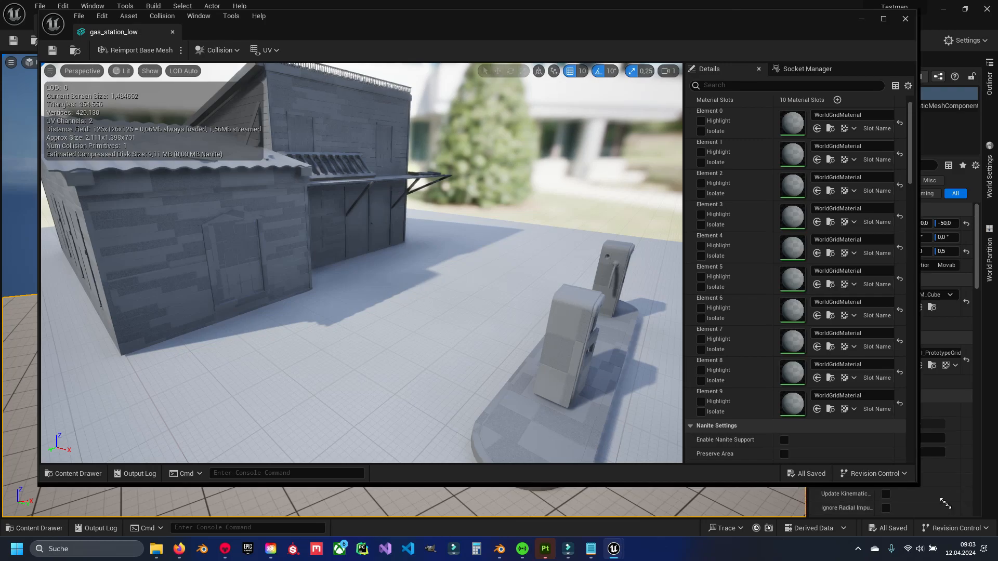
drag(914, 484, 953, 513)
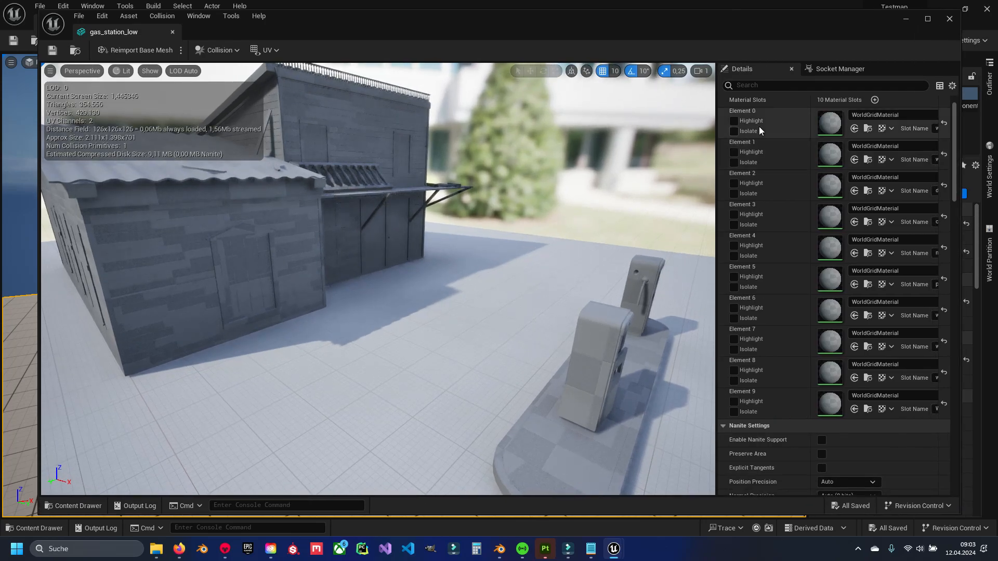
Highlight Element 0 to identify its surfaces, assign the wood_planks_1 material to it, and turn its highlight off
click(734, 120)
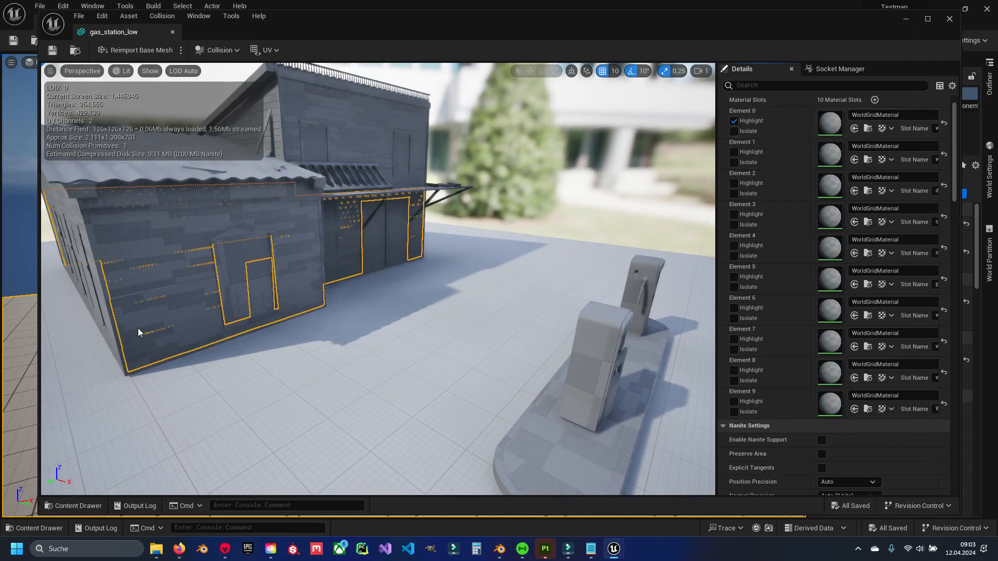
drag(365, 299, 484, 305)
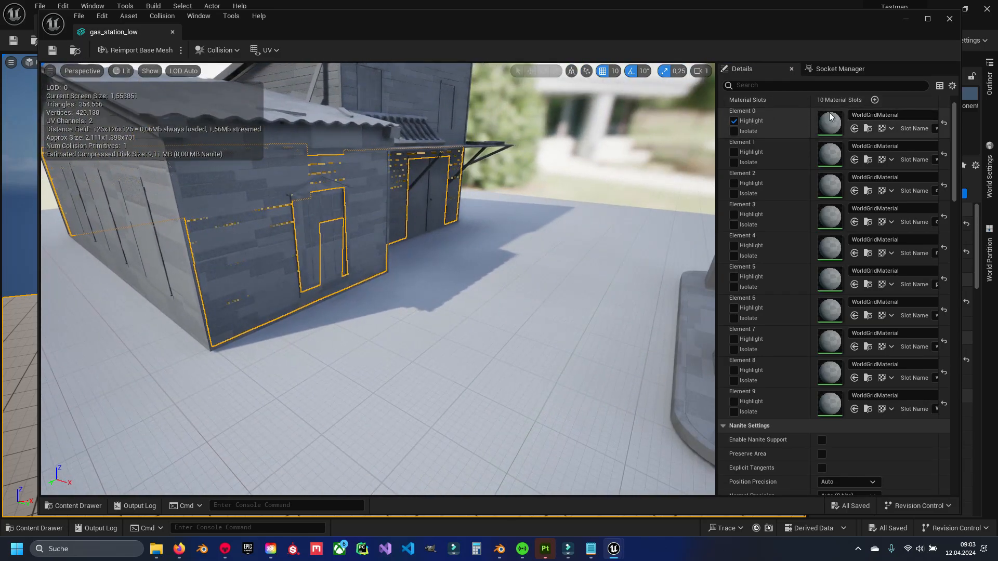
click(882, 114)
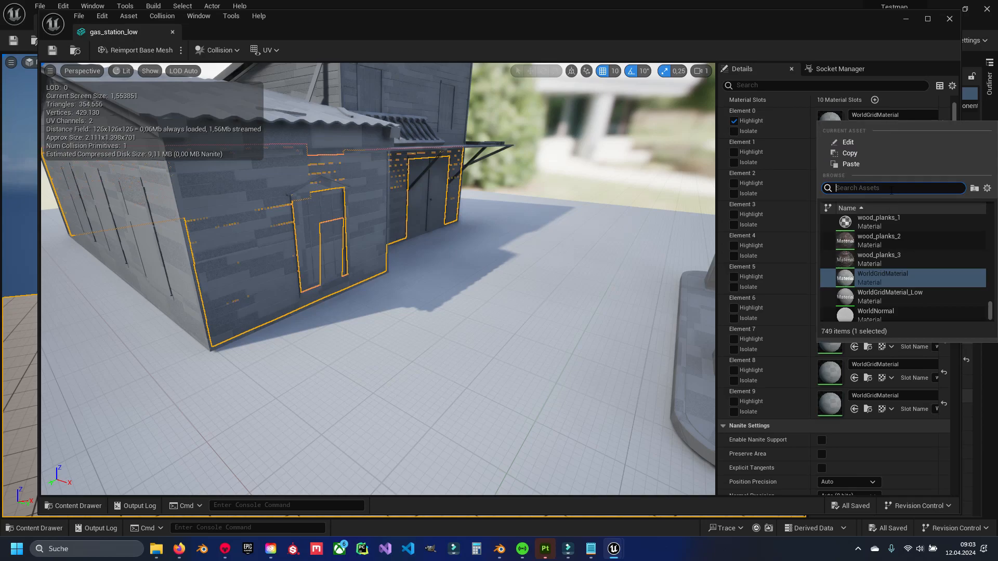
click(866, 220)
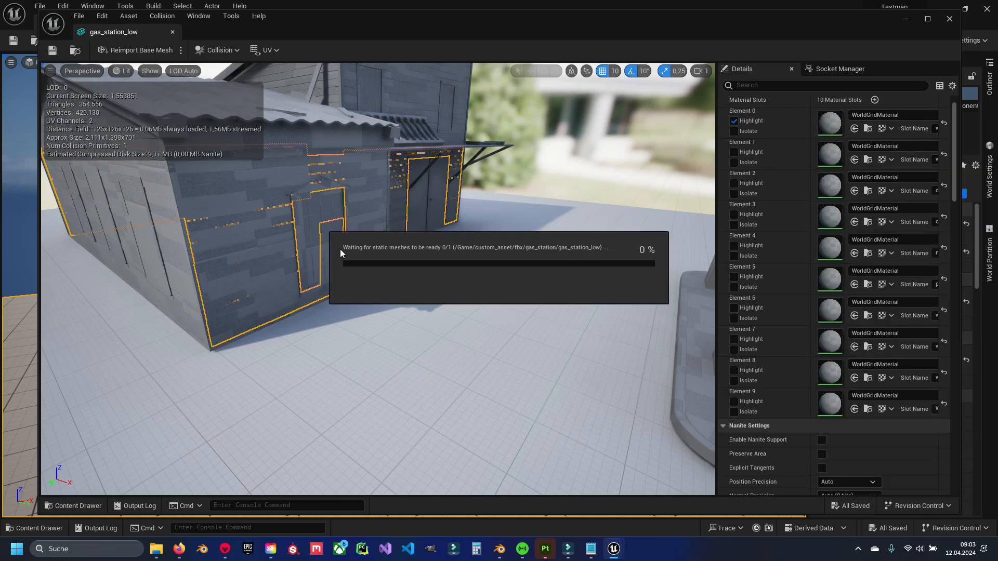
drag(443, 307, 447, 346)
click(734, 120)
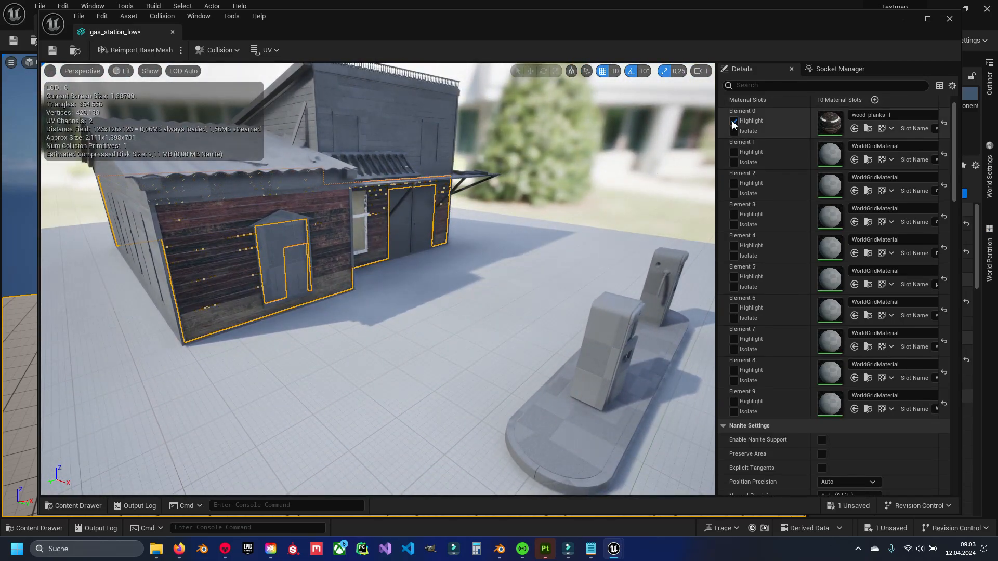
Highlight Element 1 to identify its surfaces, assign the wood_beam material to it, and turn its highlight off
click(734, 153)
drag(499, 190, 467, 156)
click(911, 148)
text(beam)
click(747, 357)
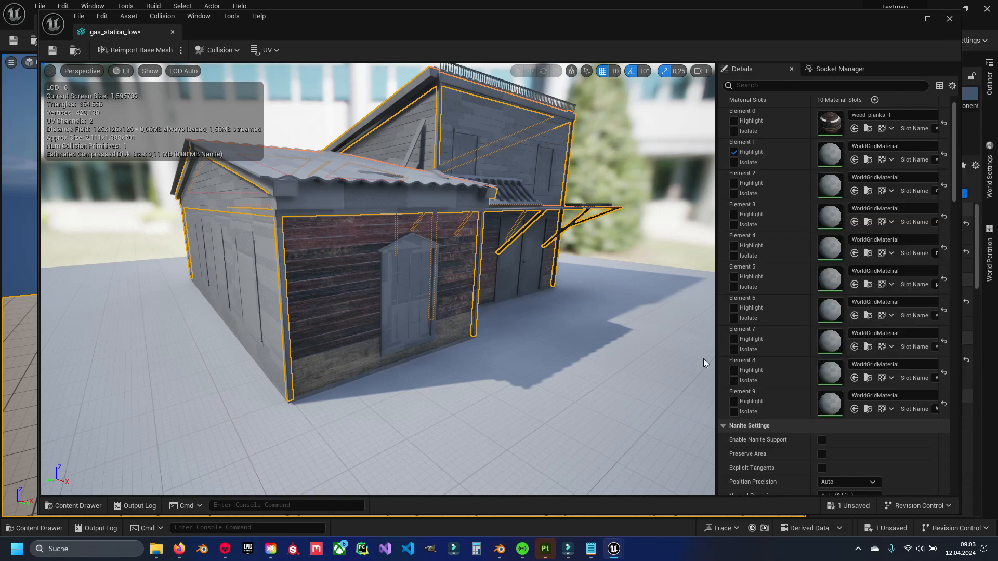
click(734, 152)
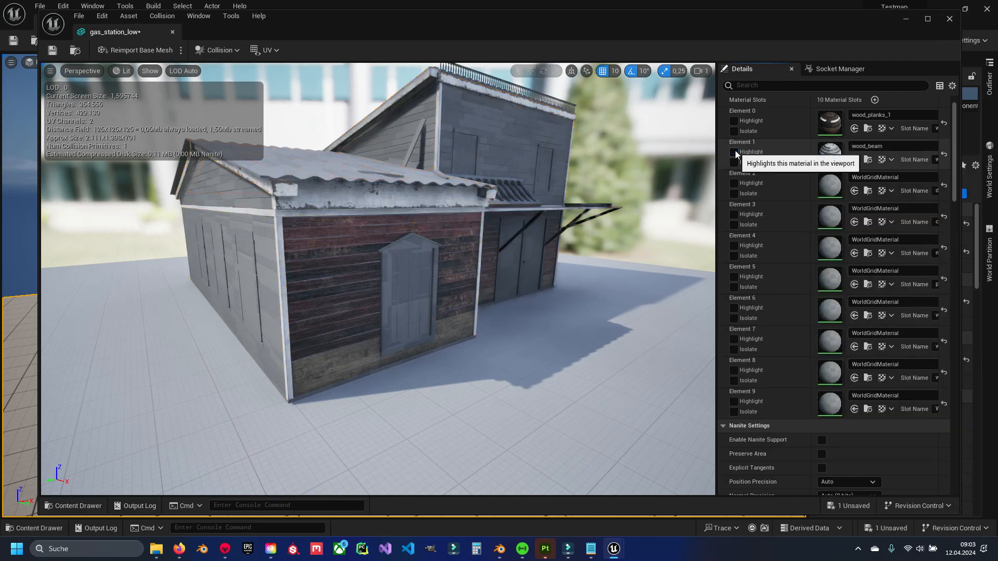
Assign the door_window material to Element 2 and the gas station concrete material to Element 3
click(734, 183)
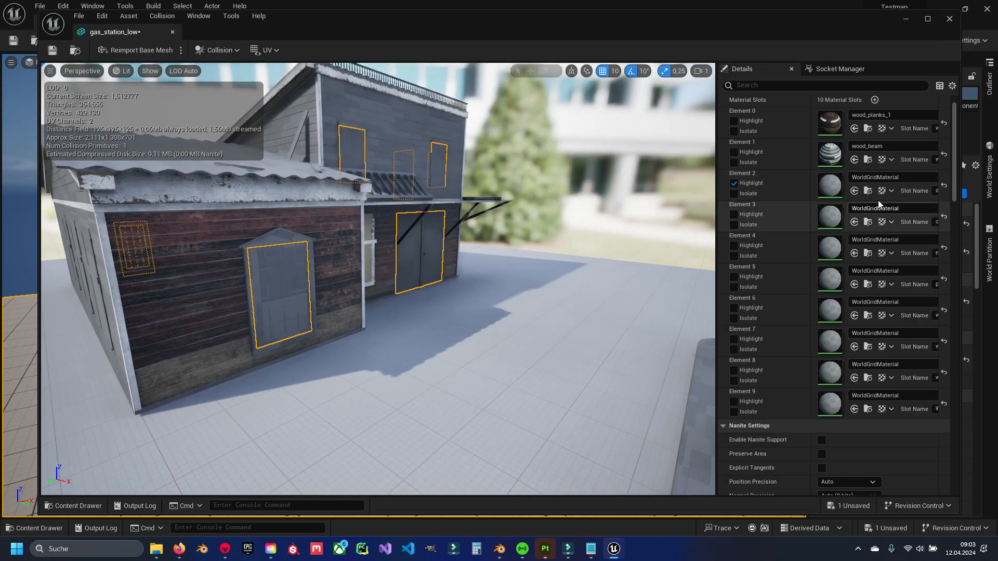
click(889, 178)
text(door)
click(912, 294)
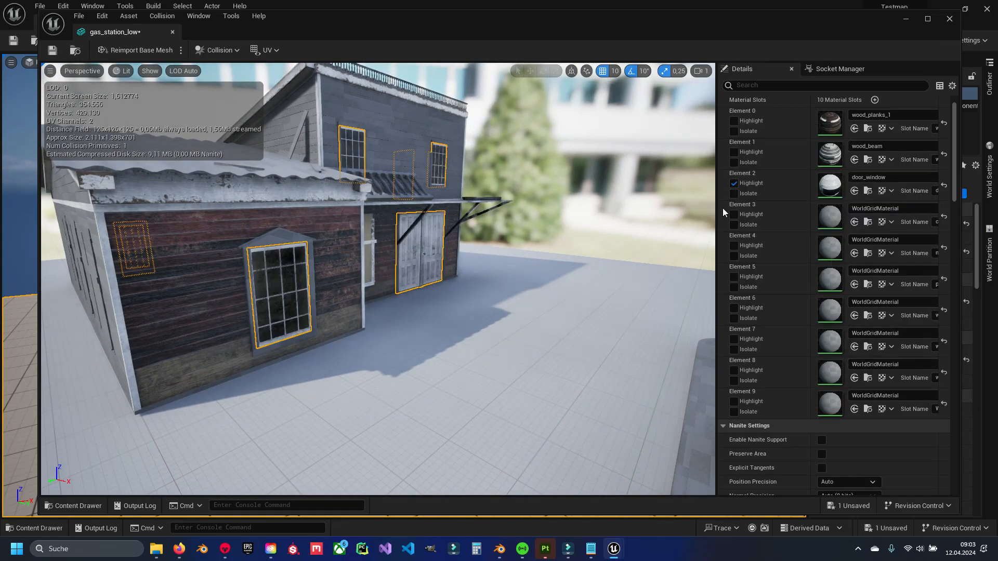
click(894, 208)
text(concre)
click(871, 317)
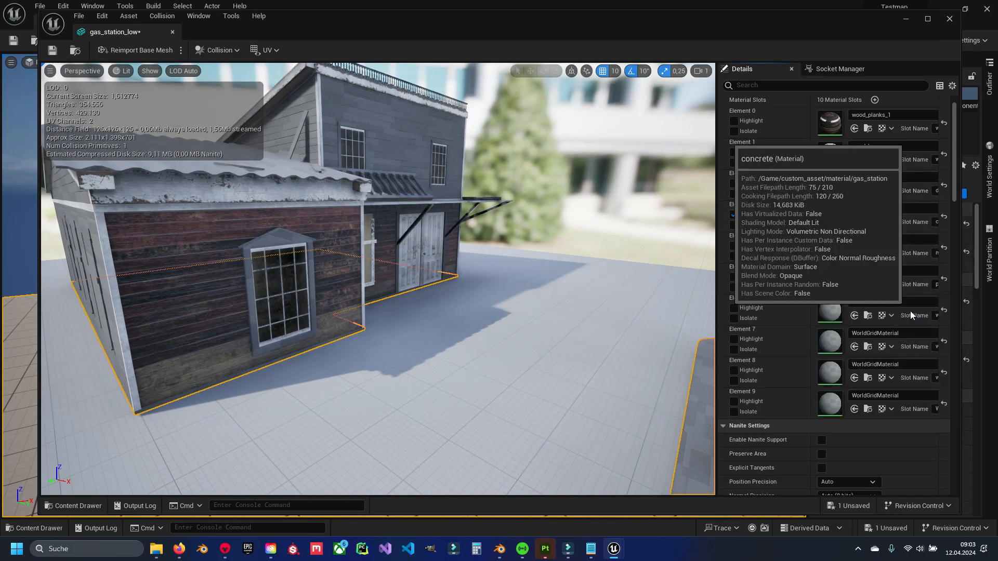
Assign the metal_parts material to Element 4 and the pump material to Element 5
click(884, 241)
text(metal_parts)
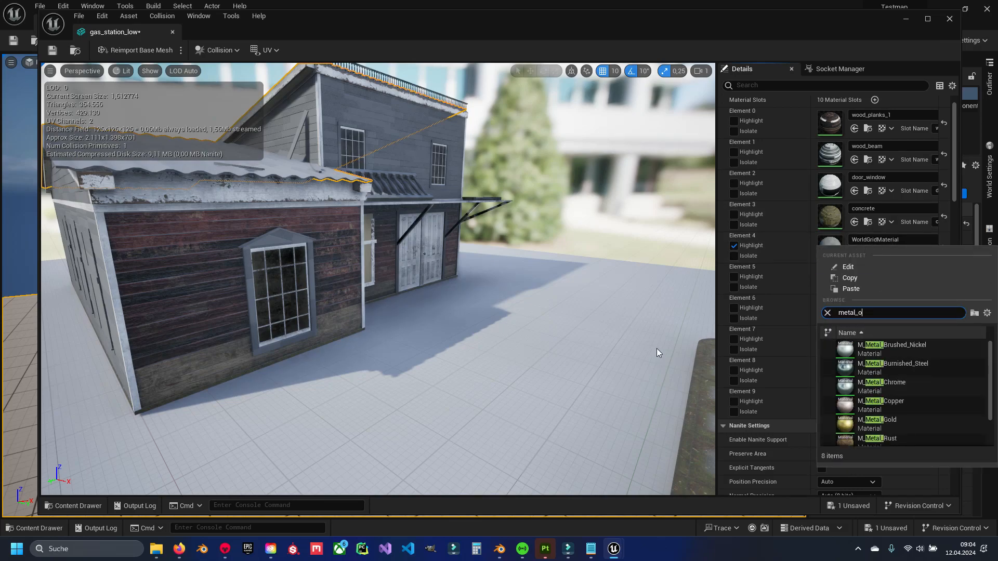
click(874, 346)
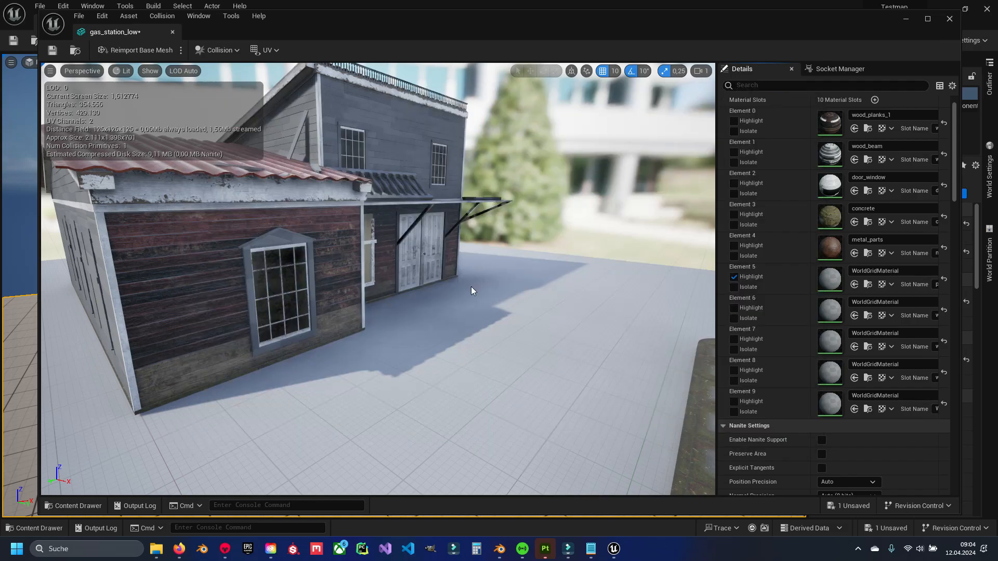
drag(472, 289, 395, 291)
click(887, 271)
text(pump)
click(879, 376)
Assign the wood_planks_2 material to Element 6 and wood_planks_3 to Element 7, highlighting each slot to identify its surfaces
click(734, 307)
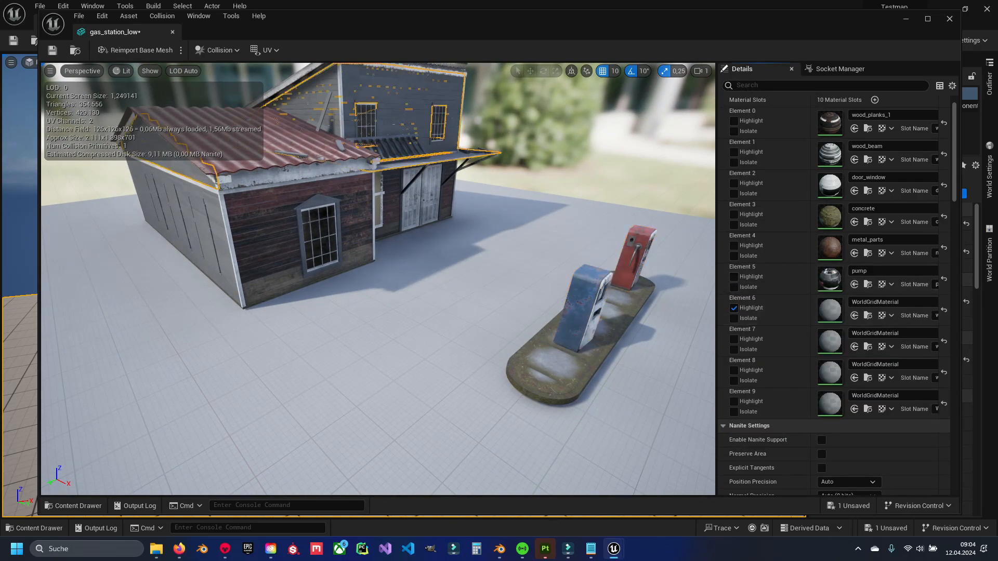
right_drag(474, 288, 457, 258)
click(898, 304)
click(909, 429)
click(734, 308)
click(734, 339)
click(894, 334)
click(879, 260)
click(734, 339)
Highlight Element 8 to identify its surfaces, assign the wood_frame material to it, and turn its highlight off
click(734, 371)
click(877, 369)
text(frame)
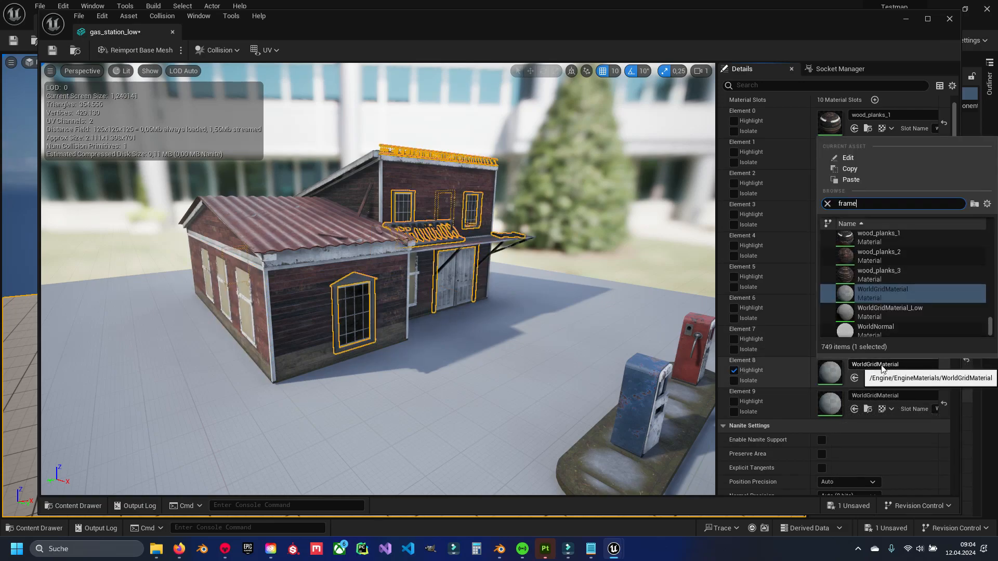
click(829, 319)
scroll(773, 367, down, 1)
click(734, 354)
Highlight Element 9 temporarily to check which surfaces of the mesh use that slot
click(734, 385)
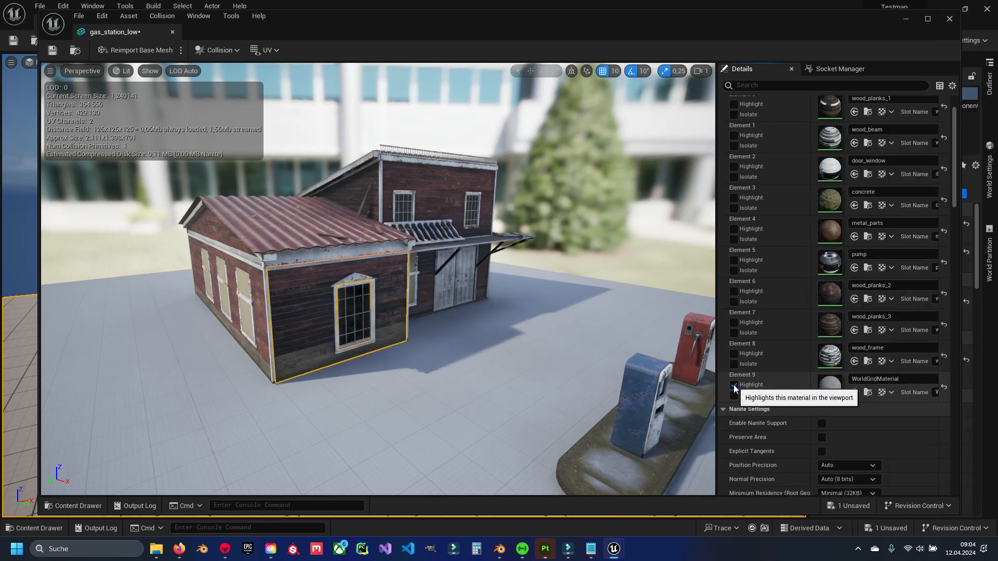
right_drag(416, 312, 457, 263)
click(734, 385)
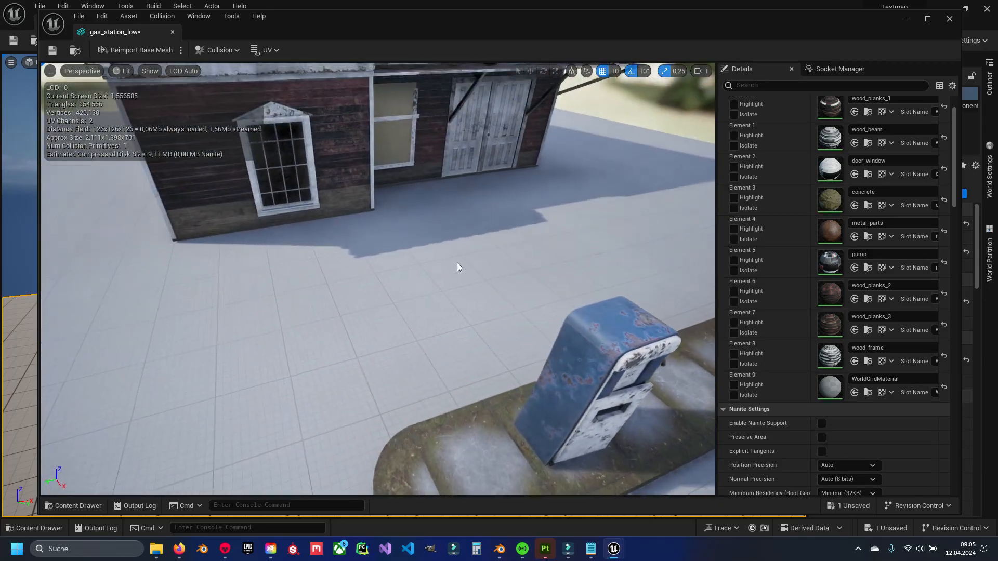
Inspect the textured gas station and pumps, and save the gas_station_low mesh
right_drag(451, 220, 463, 256)
scroll(475, 222, down, 3)
key(ctrl+s)
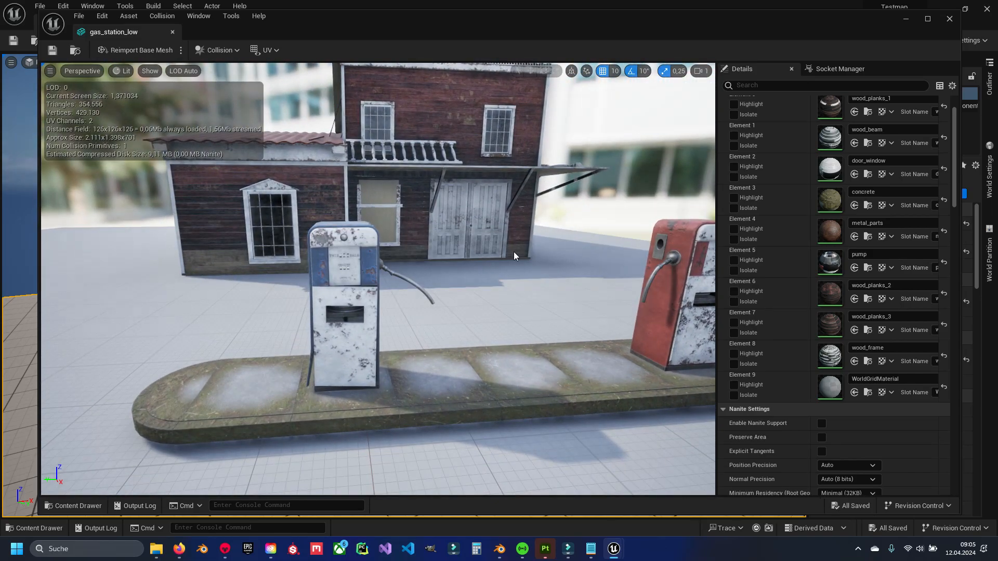
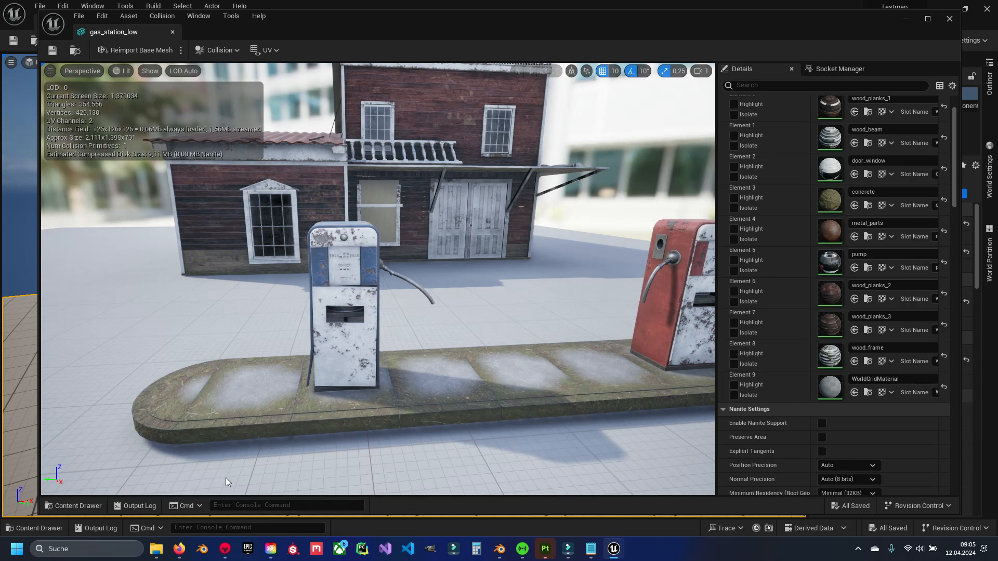
Switch to Substance 3D Painter, examine the blue pump's hose side, and select the pump_station texture set from the enlarged list
click(544, 550)
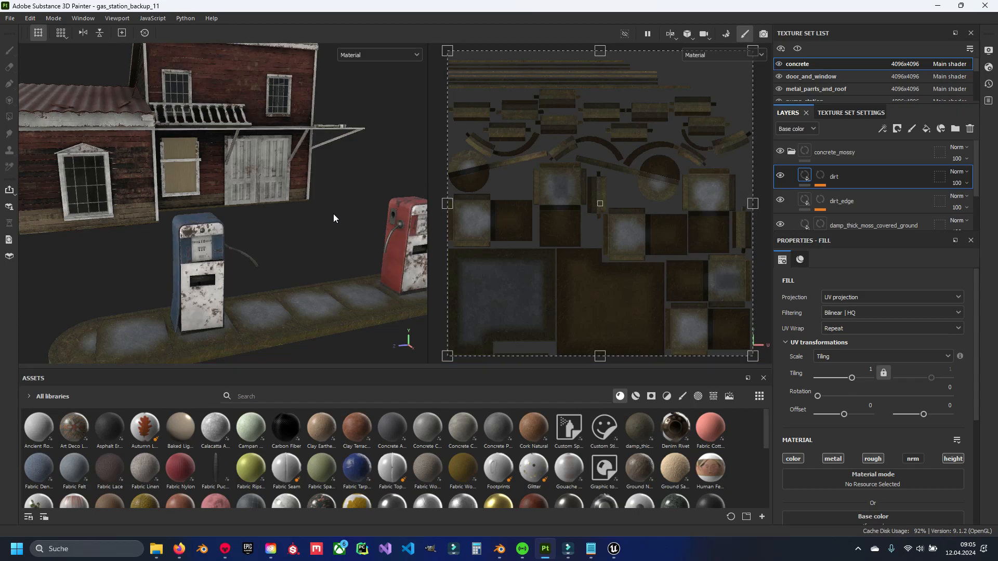
alt+drag(330, 220, 232, 210)
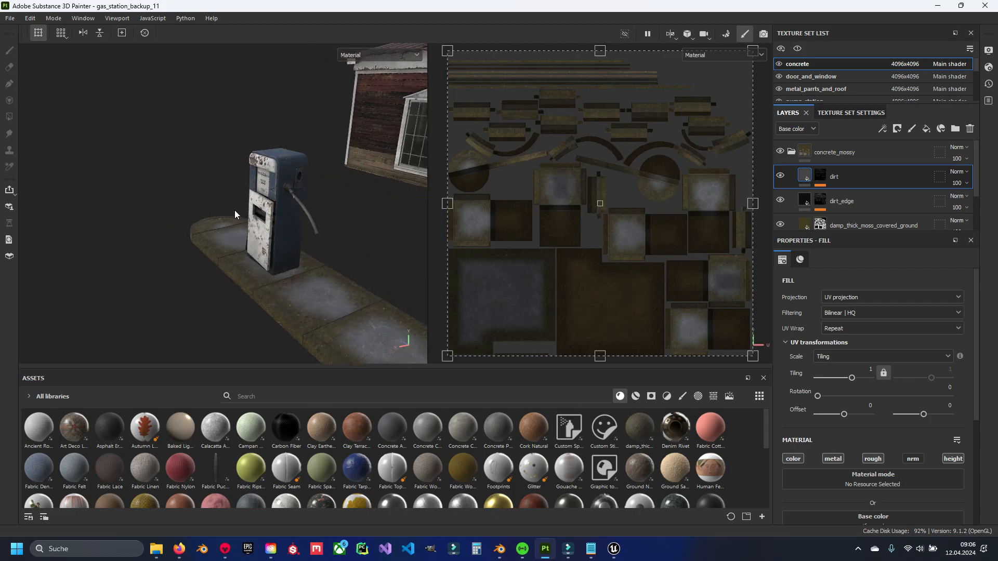
alt+right_drag(232, 210, 301, 179)
alt+drag(301, 178, 264, 211)
alt+right_drag(264, 211, 341, 167)
scroll(811, 80, down, 4)
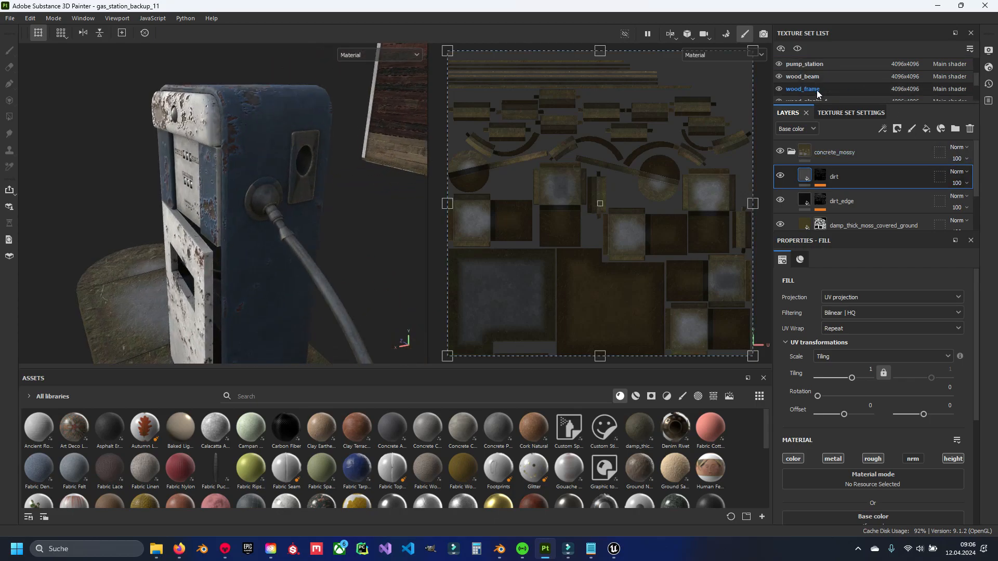
drag(901, 106, 901, 176)
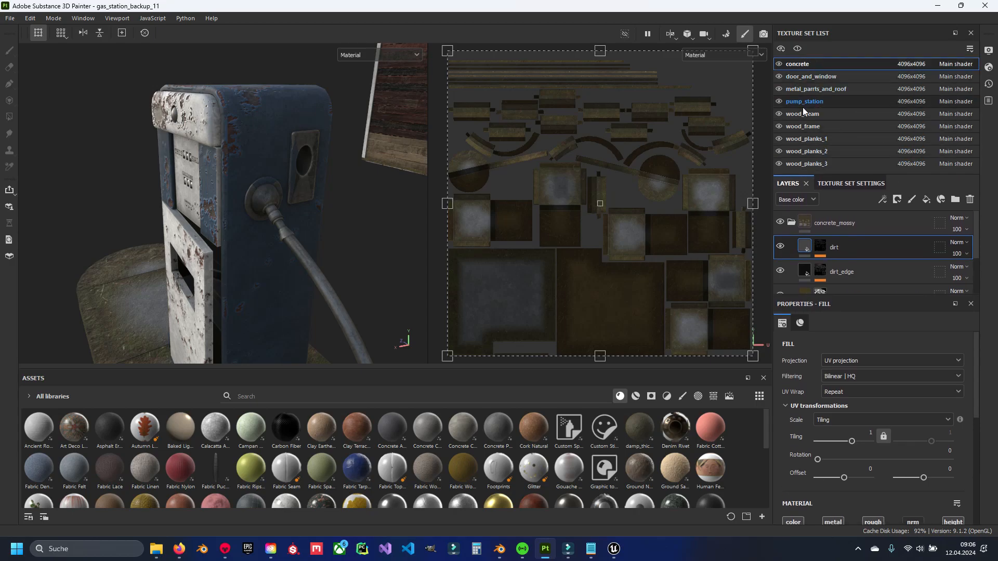
ctrl+alt+right_click(230, 194)
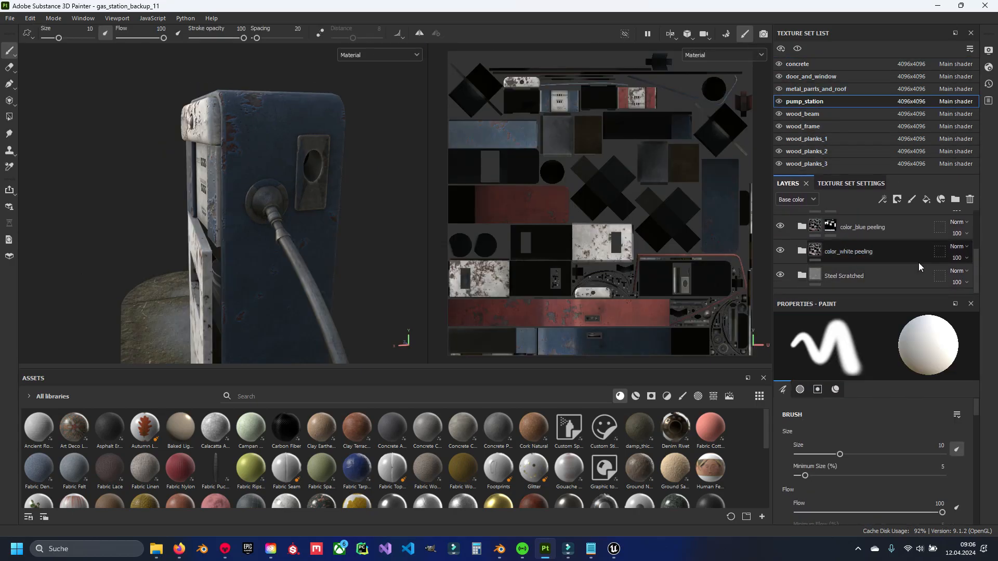
Expand the color_white peeling folder and rename it color_blue peeling
click(801, 253)
double_click(858, 221)
click(856, 251)
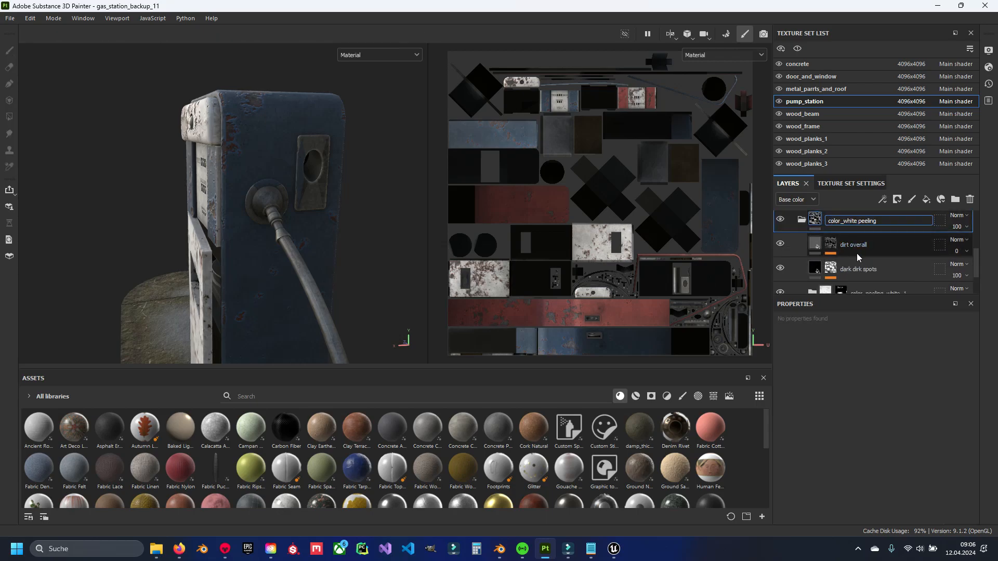
key(BackSpace)
key(BackSpace)
key(BackSpace)
key(BackSpace)
key(BackSpace)
text(blue)
key(Return)
Expand the color_peeling_white_1 group and rename its base_color_white layer base_color_blue
scroll(861, 256, down, 2)
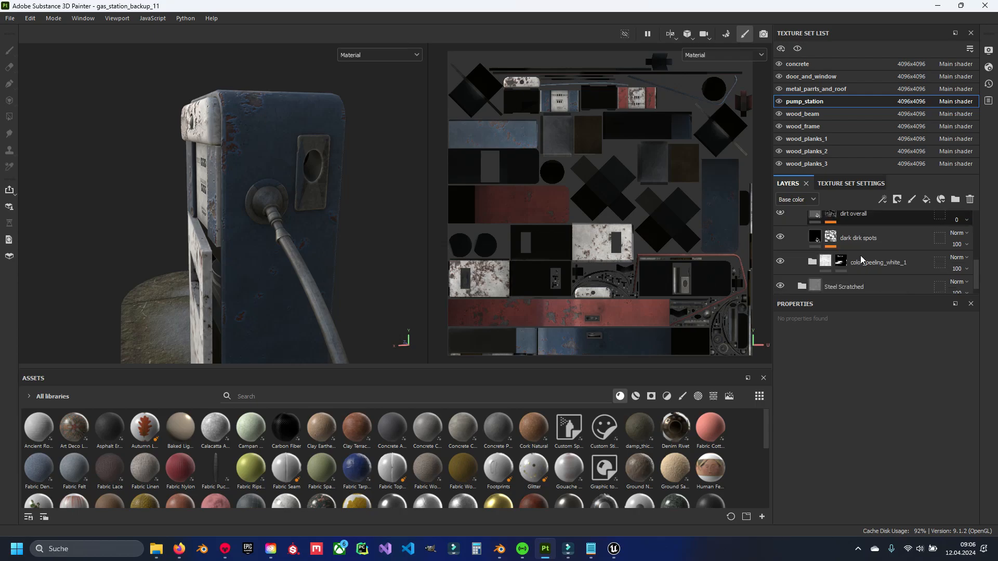
click(806, 253)
scroll(879, 260, down, 2)
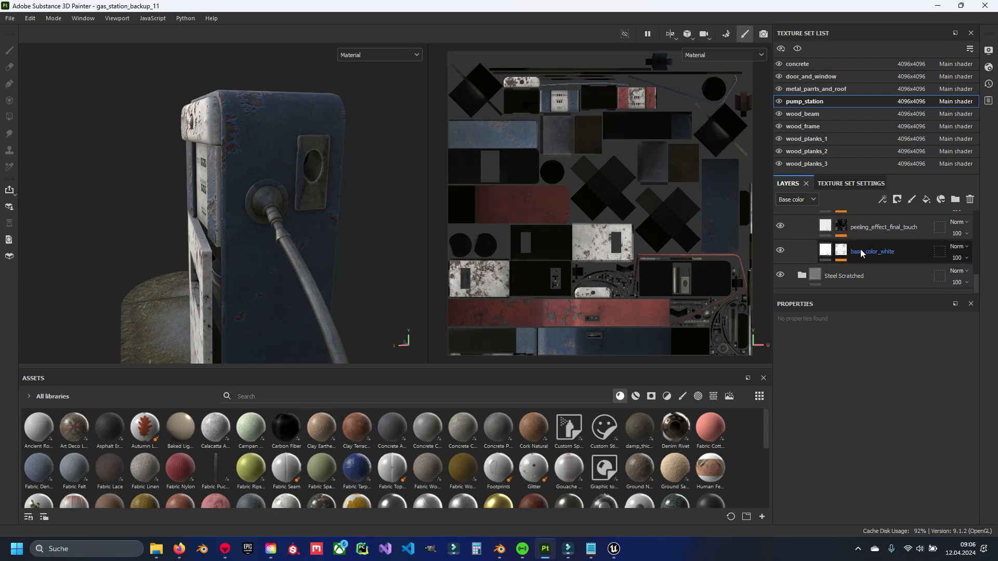
double_click(896, 252)
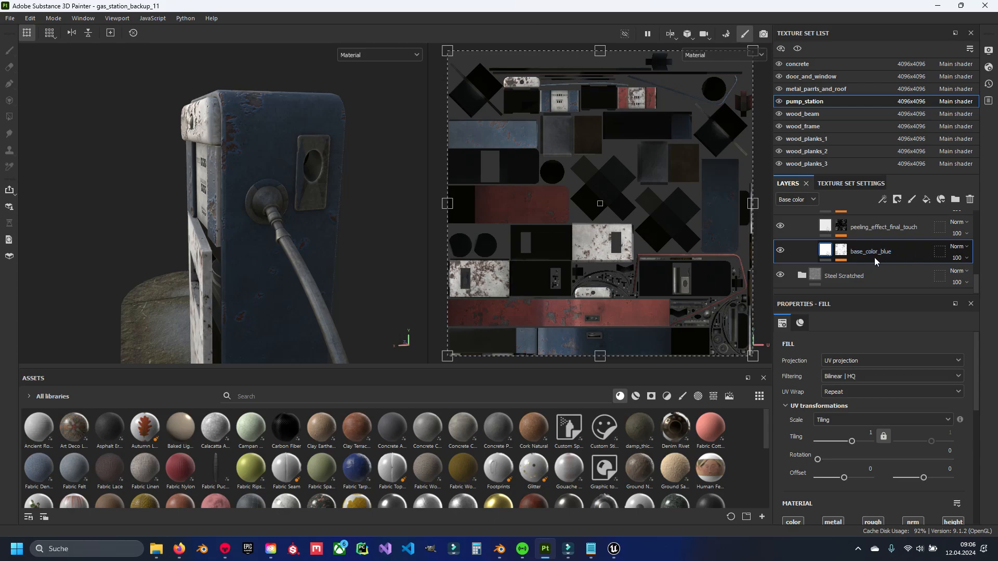
Examine the masks of base_color_blue, color_blue peeling and the color_peeling_white_1 group against the pump's hose mount and front
click(841, 251)
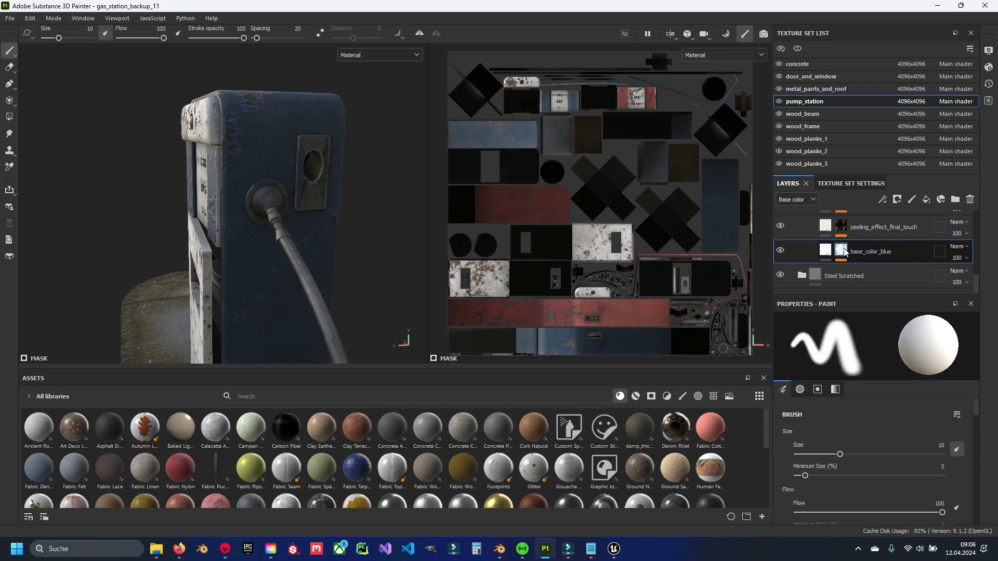
click(9, 117)
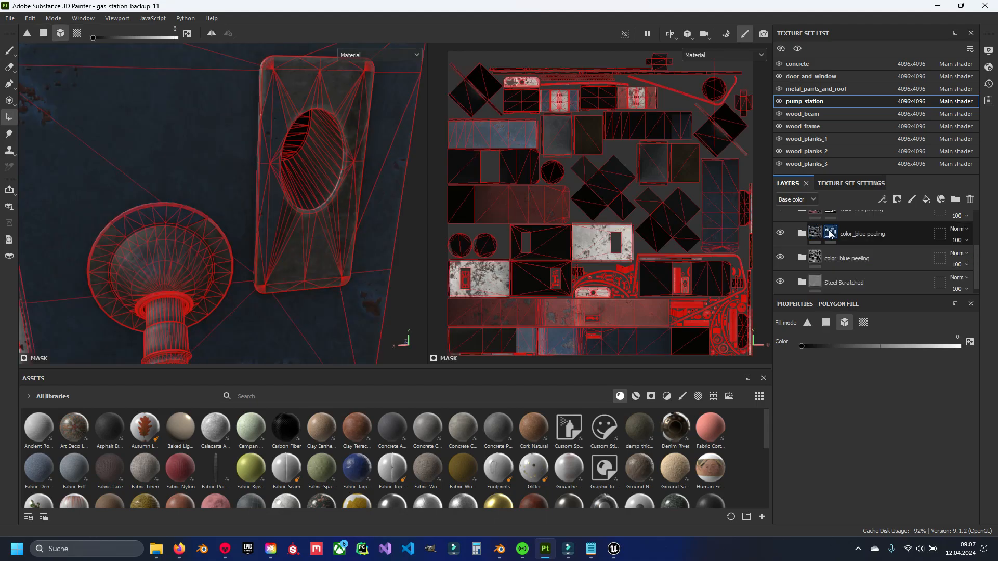
click(863, 234)
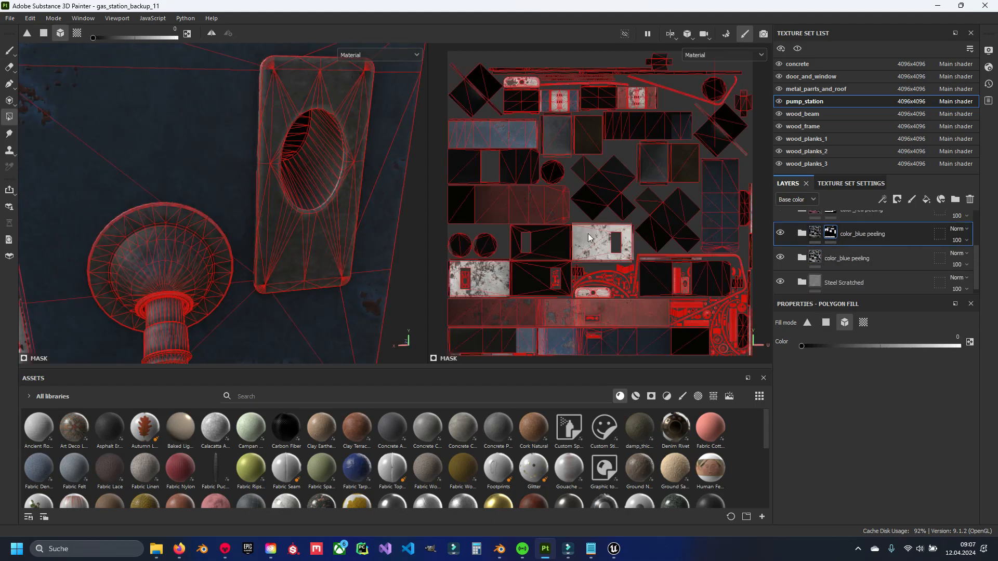
click(802, 234)
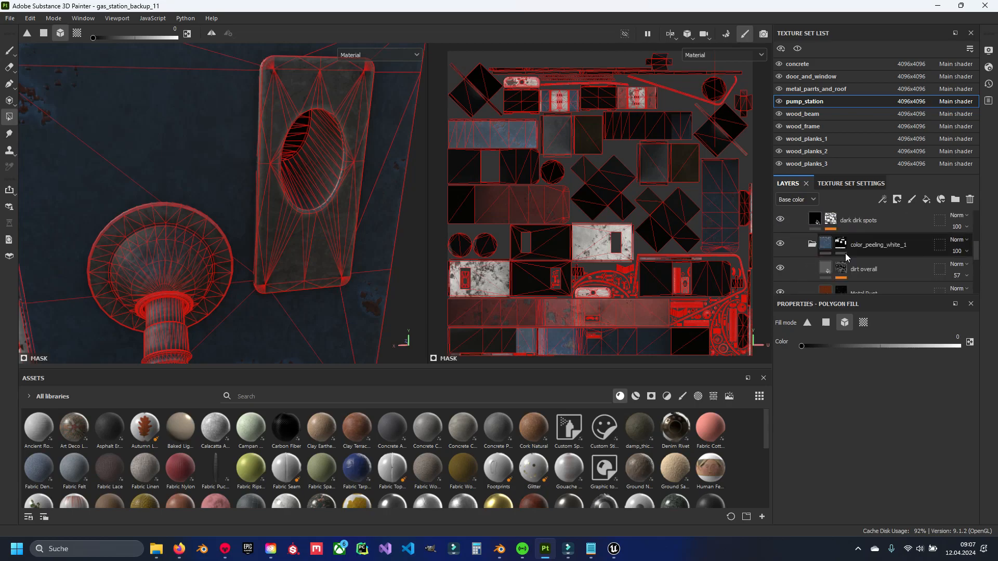
scroll(830, 249, down, 2)
click(826, 253)
key(1)
scroll(195, 200, down, 6)
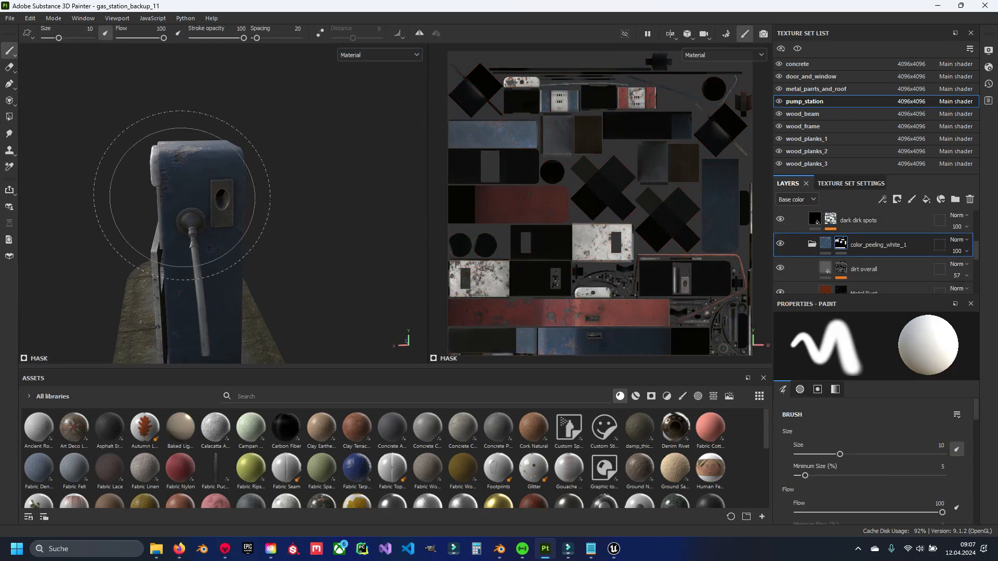
alt+drag(179, 200, 340, 213)
scroll(243, 228, down, 3)
alt+middle_drag(243, 227, 268, 155)
alt+drag(252, 183, 241, 197)
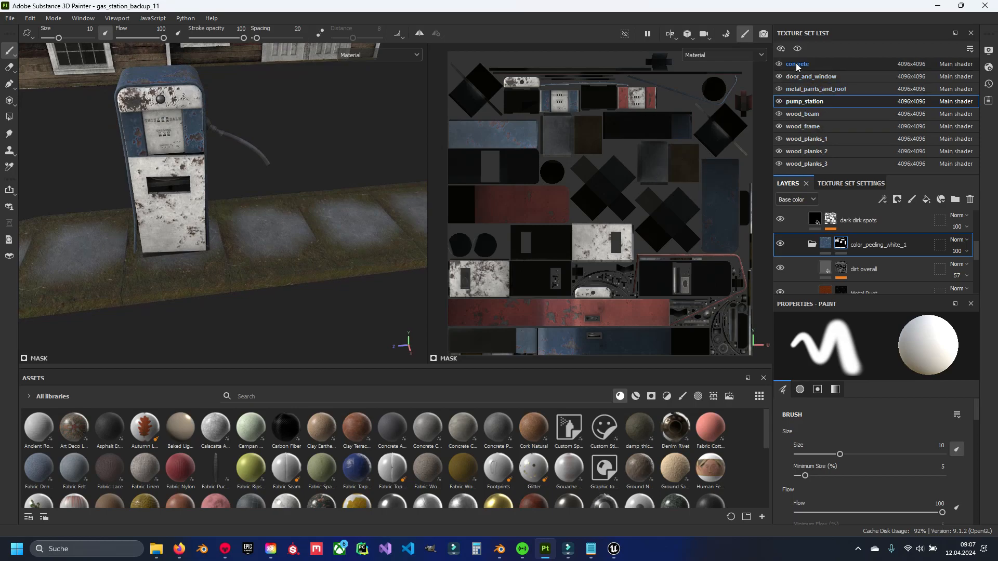
In the concrete texture set, replace the damp_thick_moss_covered_ground mask's generator with a fresh UV Border Distance generator
alt+drag(364, 229, 321, 196)
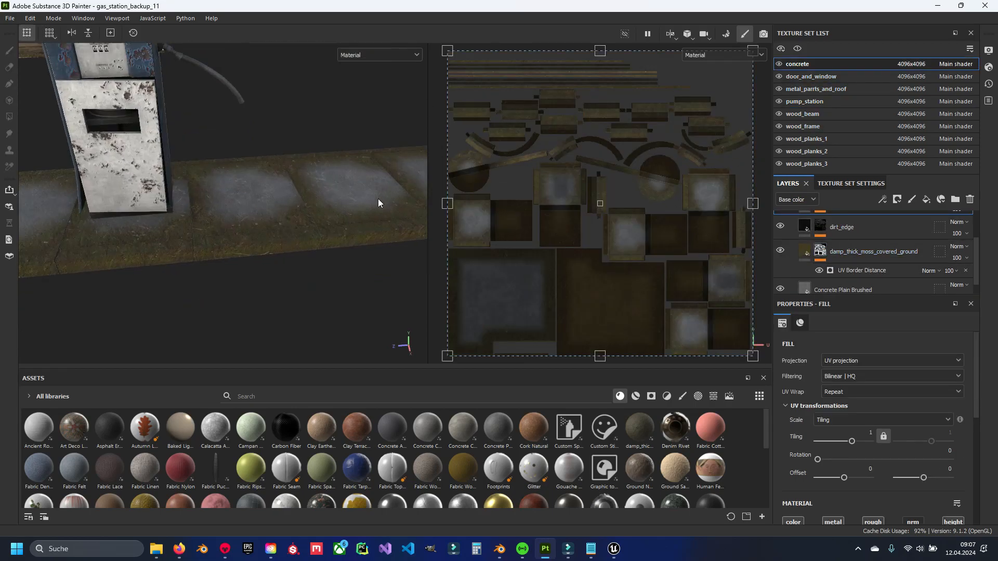
click(964, 271)
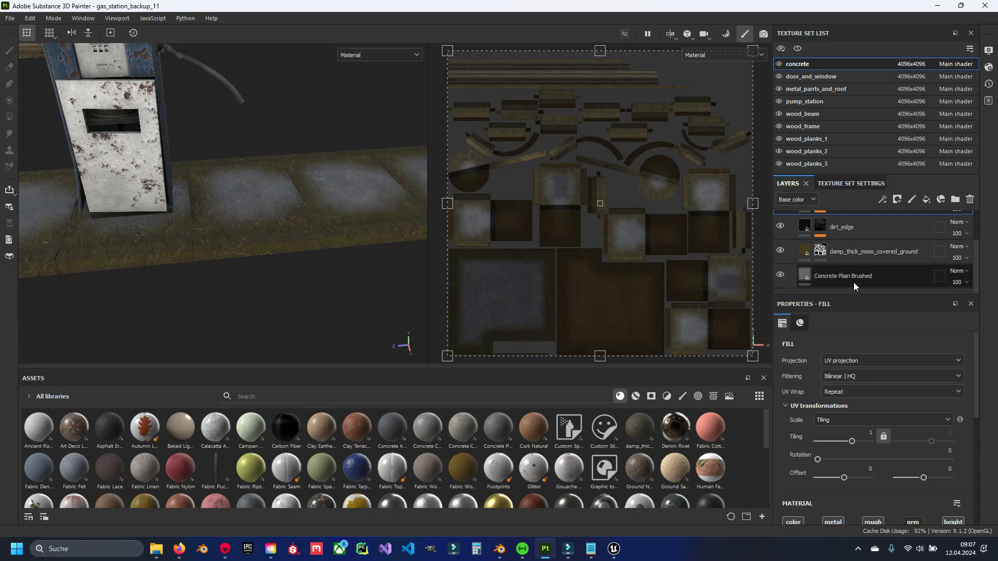
click(820, 252)
right_click(826, 251)
click(852, 150)
click(861, 351)
click(888, 481)
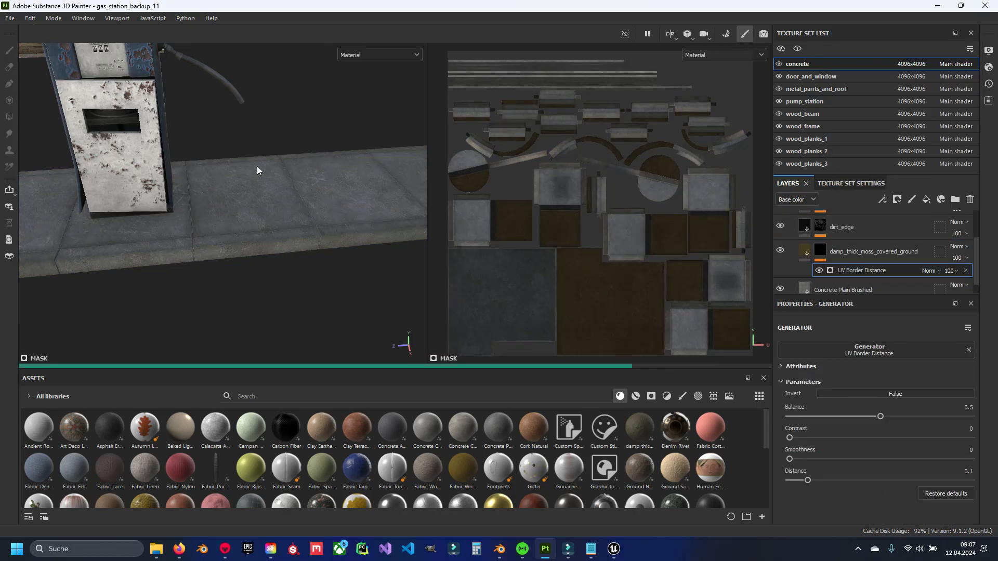
Try a balance of 0.6 with distances of 0.37, 0.23 and 0.13 on the moss mask's generator
alt+drag(257, 166, 263, 193)
scroll(263, 193, up, 3)
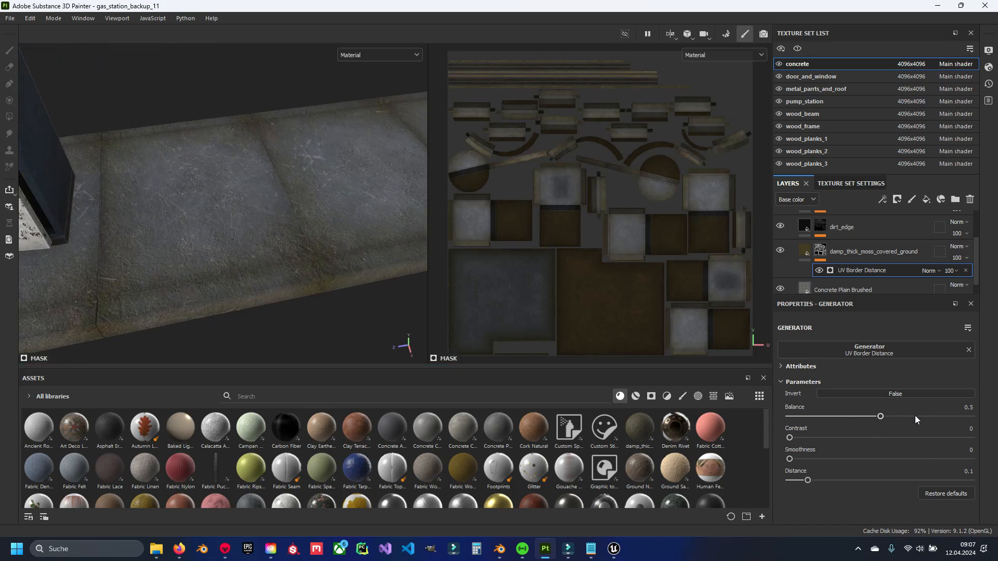
click(897, 418)
click(857, 482)
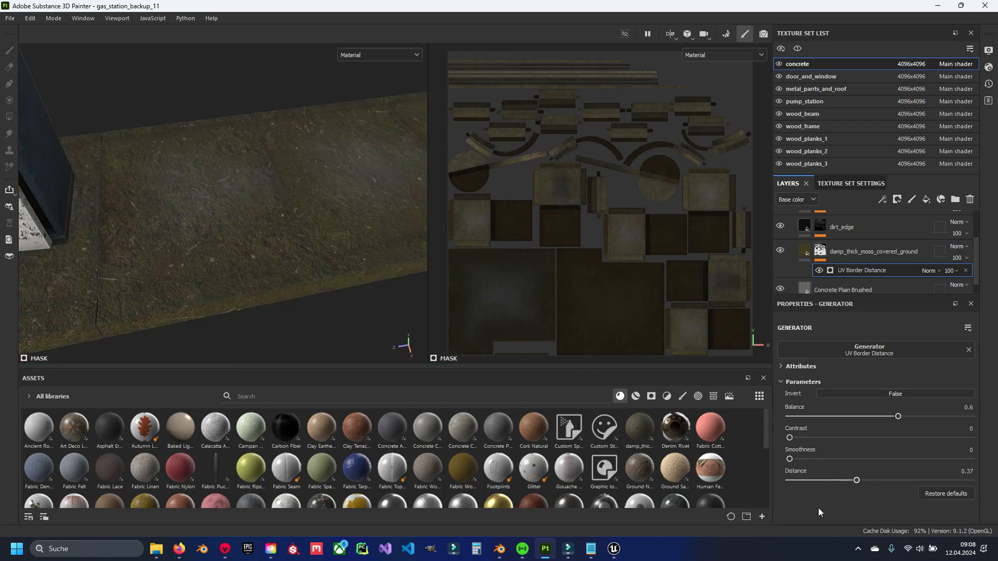
click(830, 480)
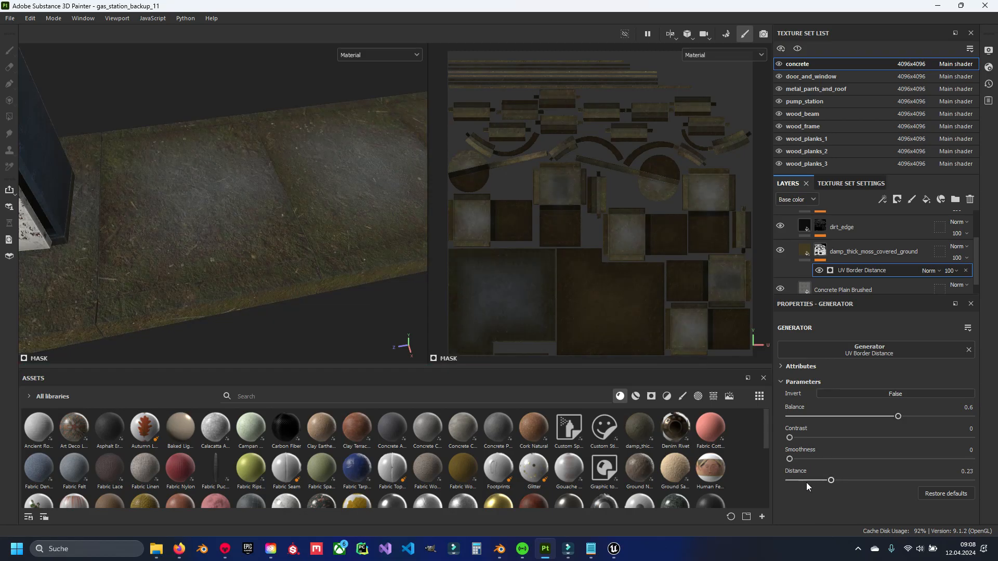
click(806, 481)
click(814, 481)
Try stronger contrasts of 0.64 and 0.43, distance 0.09, and balances of 0.75 and 0.45 on the moss mask's generator
click(810, 437)
key(ctrl+z)
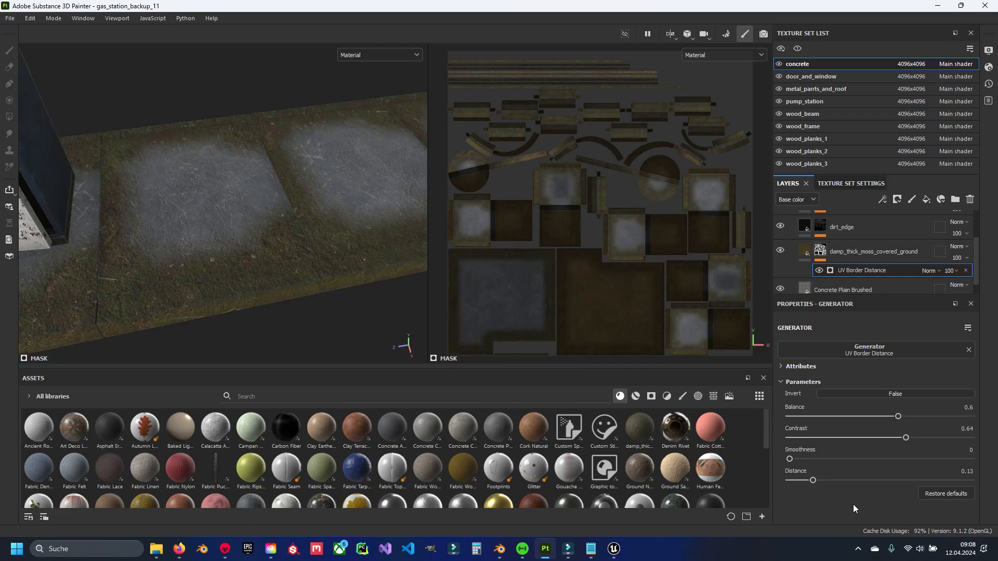
click(805, 481)
click(867, 438)
click(880, 417)
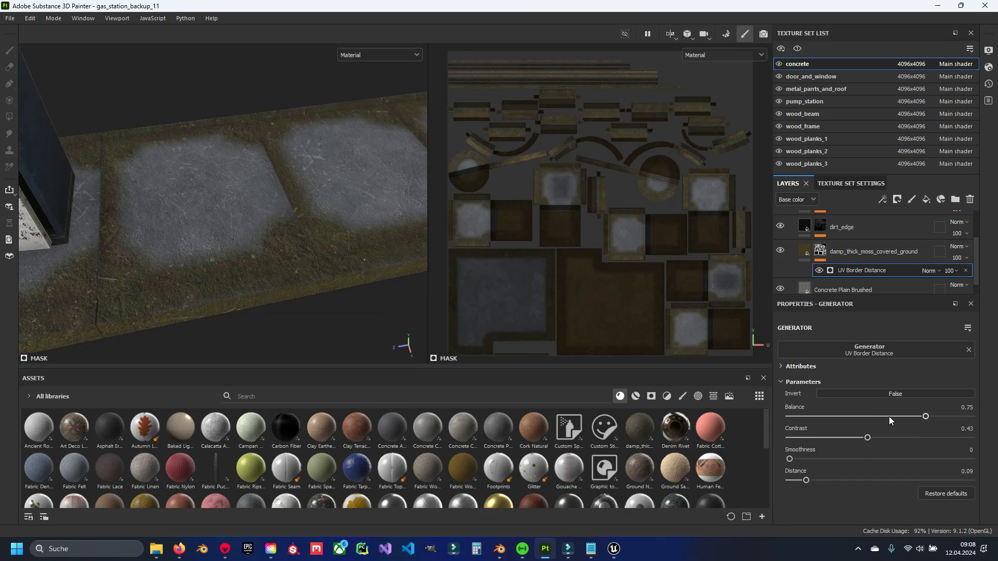
click(847, 416)
click(871, 417)
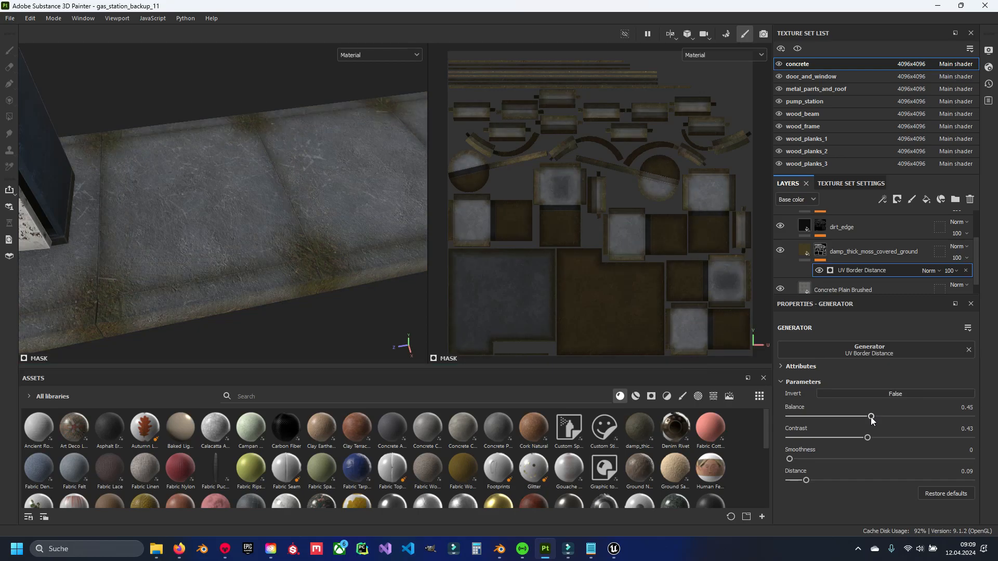
Undo the last balance changes and set the UV Border Distance generator to balance 0.56, contrast 0.2 and distance 0.19
key(ctrl+z)
key(ctrl+z)
scroll(265, 250, down, 4)
alt+drag(234, 266, 269, 247)
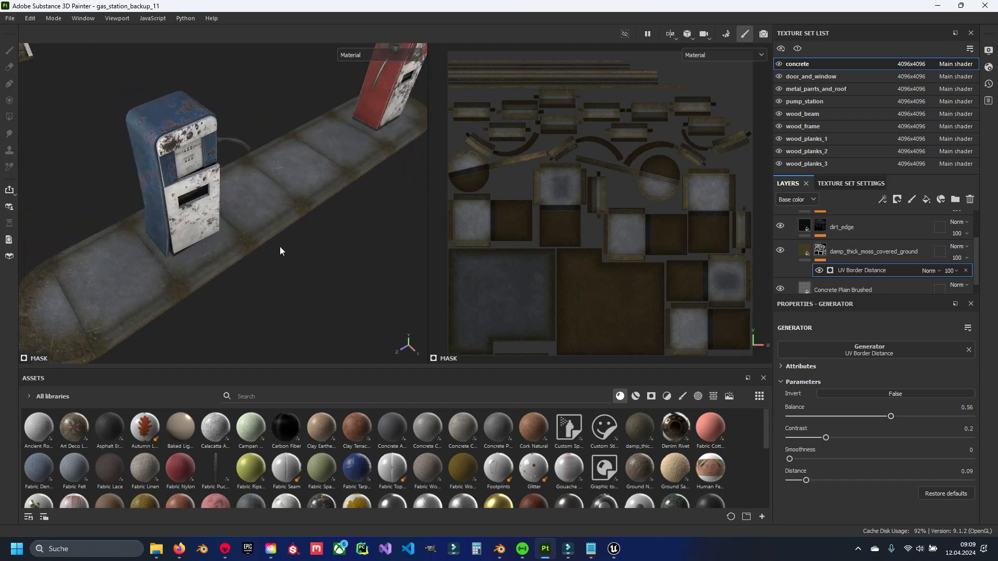
scroll(269, 248, up, 2)
drag(813, 482, 825, 483)
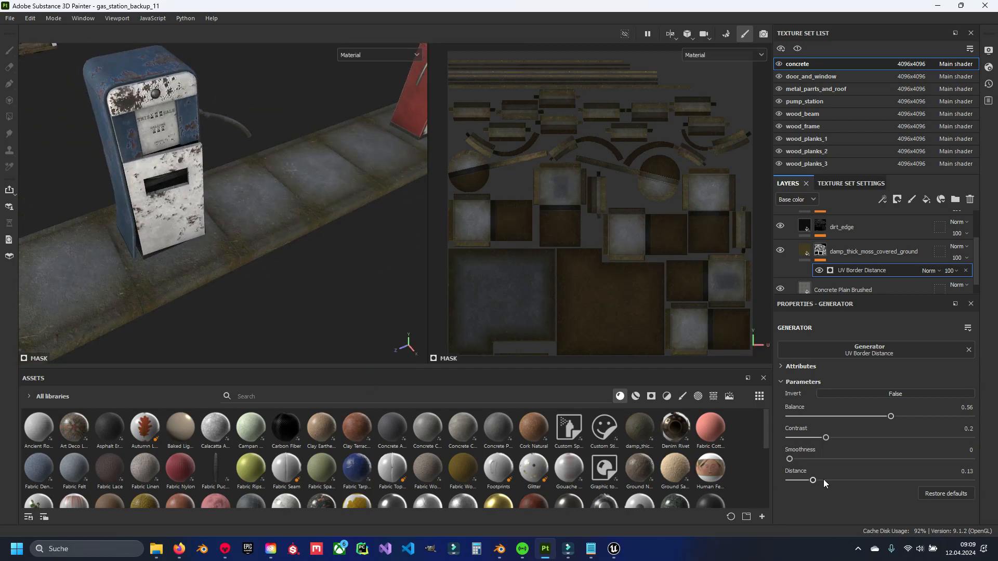
key(ctrl+y)
scroll(375, 338, down, 3)
alt+drag(250, 283, 288, 268)
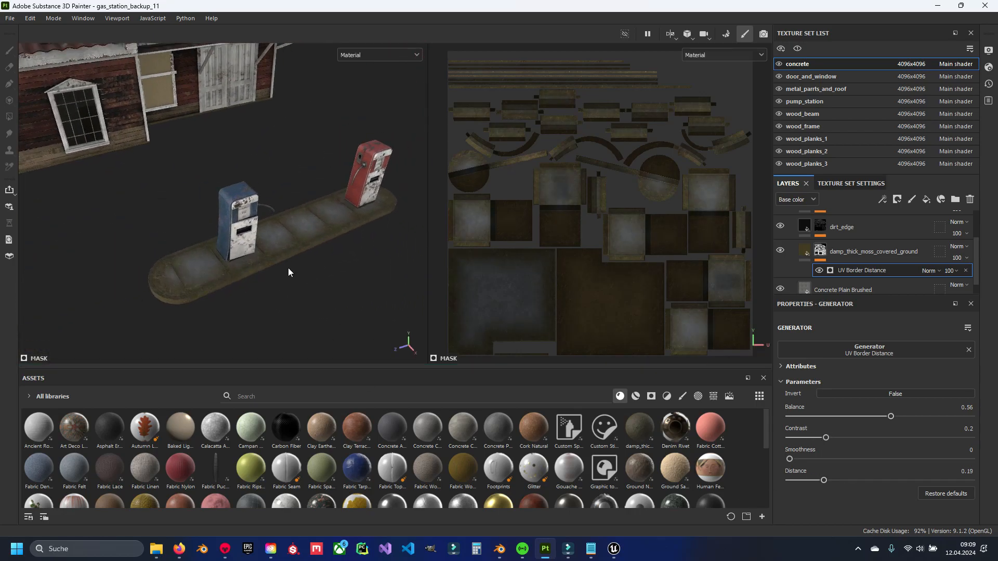
scroll(295, 254, up, 2)
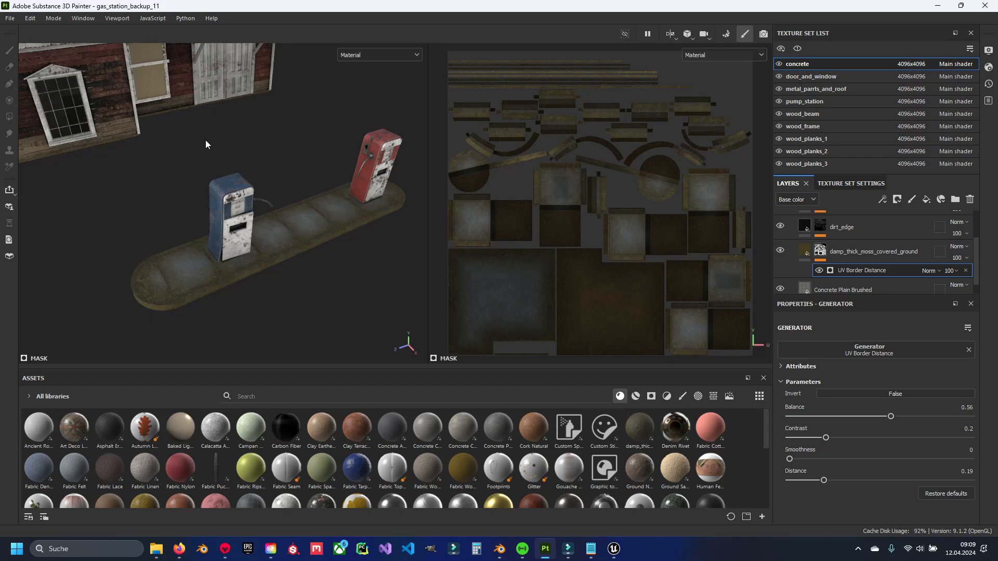
Export all texture sets as 8-bit PNG files at size 4096 using the Unreal Engine 4 (Packed) template
click(10, 19)
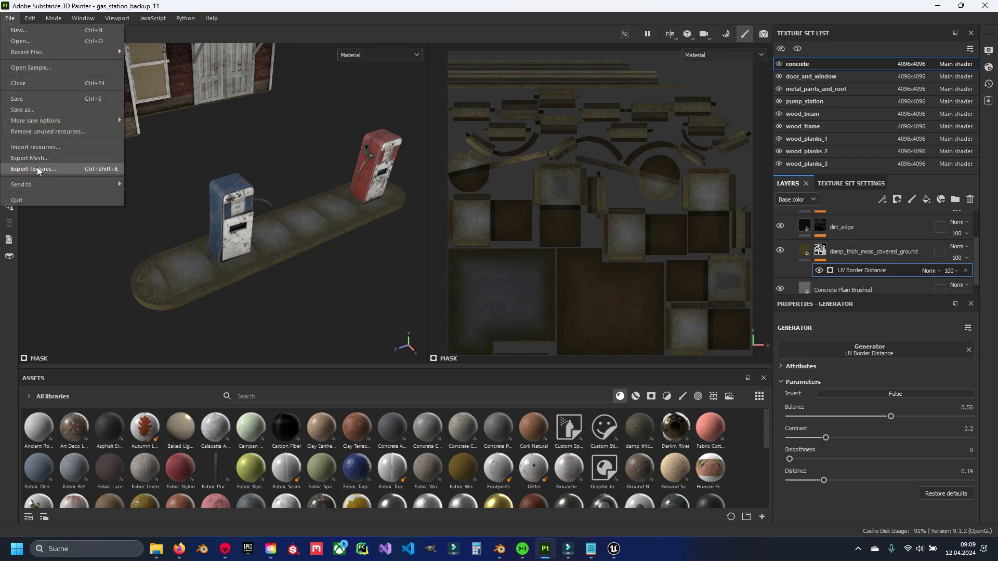
click(37, 170)
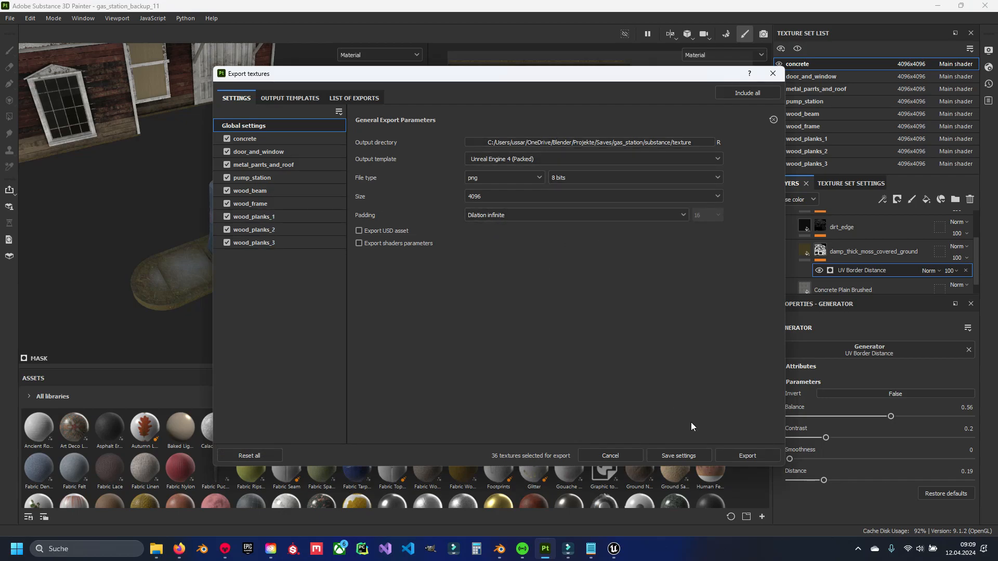
click(748, 456)
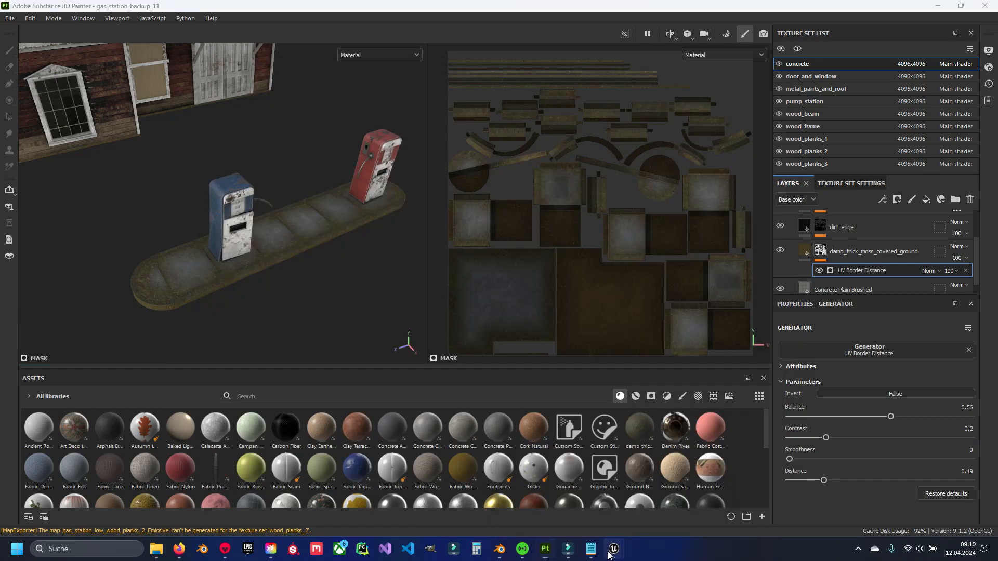
Switch to Unreal Engine, save the gas_station_low mesh and close its editor
mouse_move(614, 549)
click(645, 498)
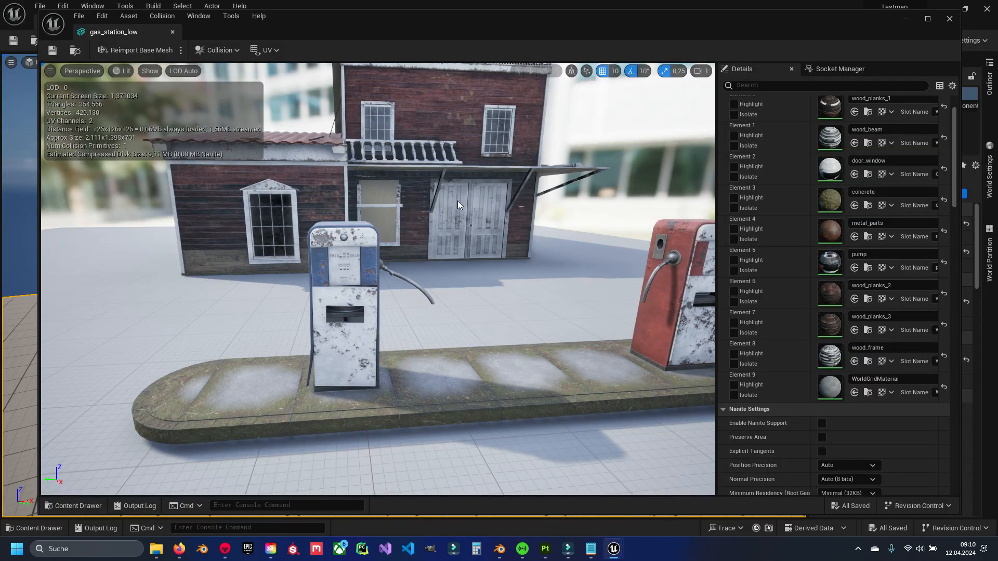
click(50, 51)
click(947, 25)
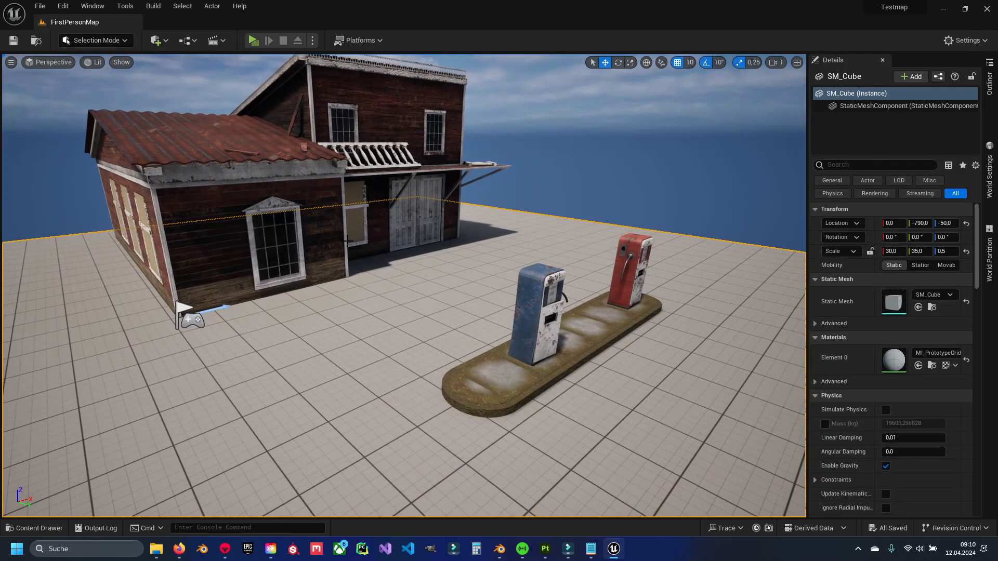
Reimport the three concrete textures in the custom_asset/texture/gas_station/concrete folder
key(ctrl+space)
click(269, 354)
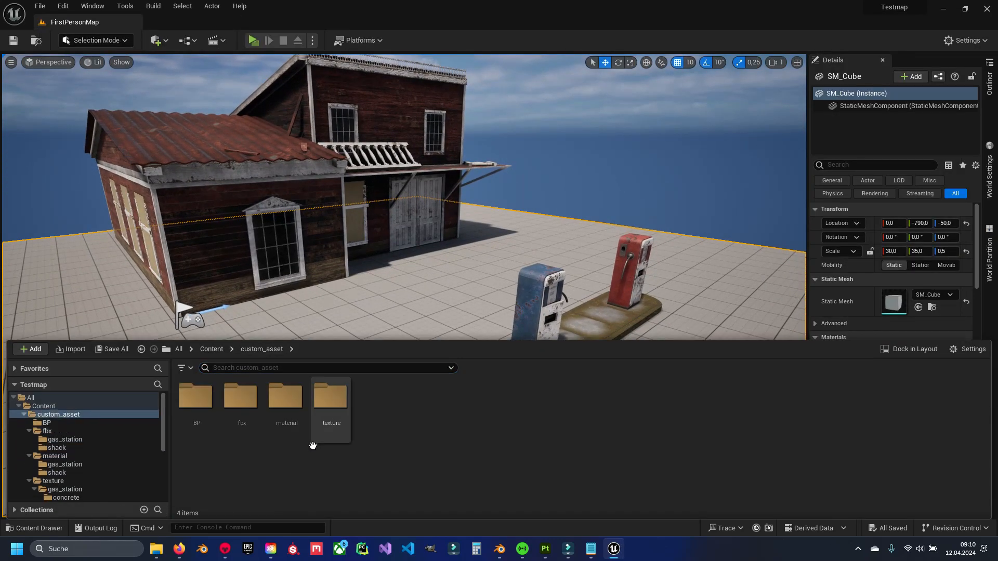
double_click(333, 419)
click(185, 409)
double_click(186, 408)
double_click(207, 419)
click(204, 412)
shift+click(291, 409)
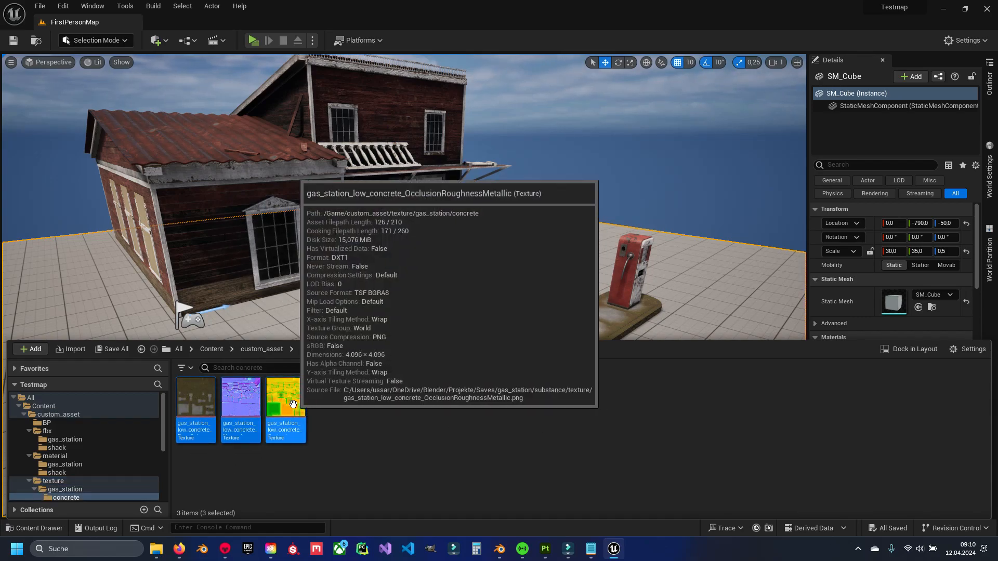
right_click(294, 411)
click(386, 150)
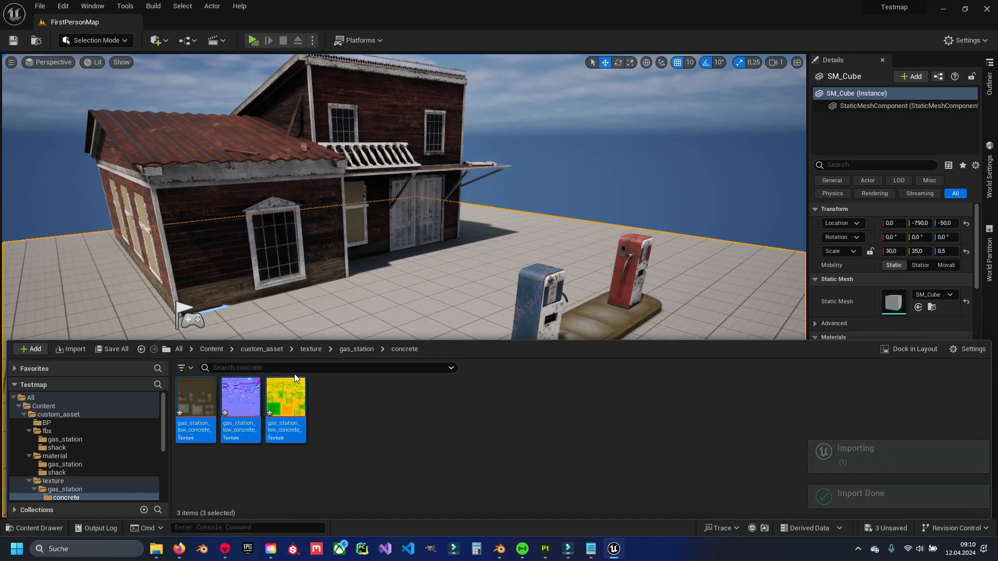
Reimport the three pump textures in the gas_station texture folder's pump subfolder
right_drag(262, 312, 357, 378)
key(ctrl+space)
click(357, 349)
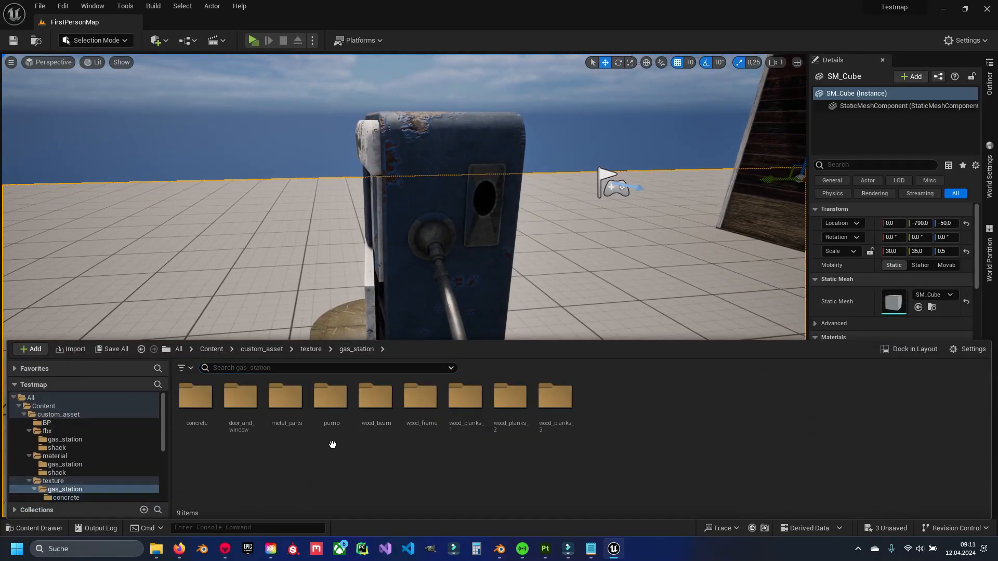
double_click(328, 416)
shift+click(286, 403)
right_click(293, 408)
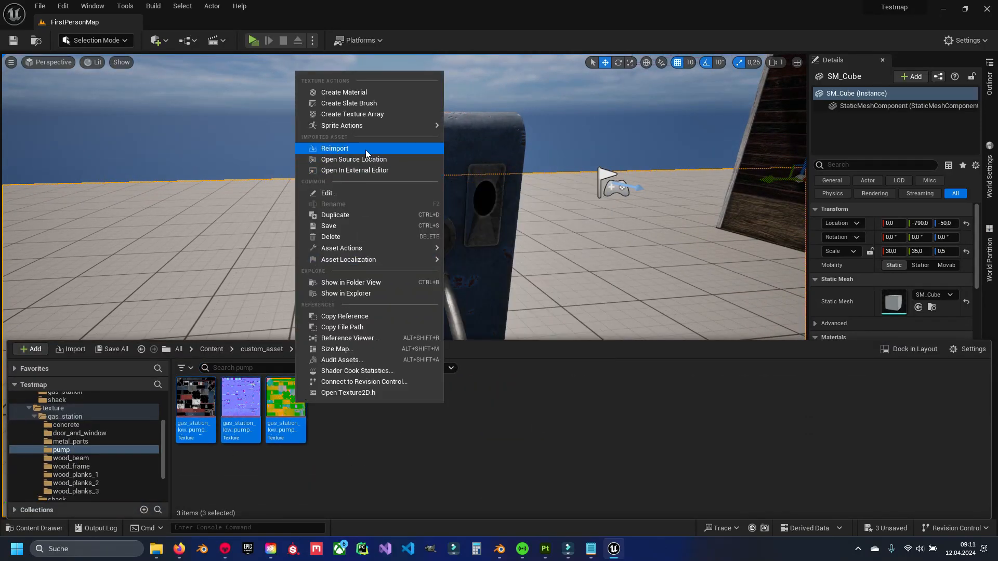
click(333, 147)
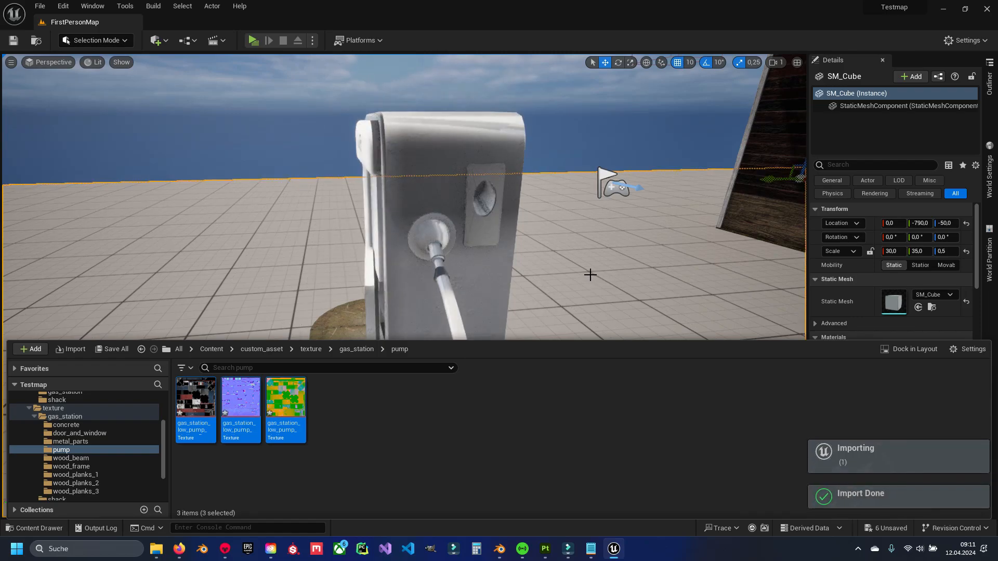
Inspect the retextured fuel pumps, their concrete island and the gas station building in the level
click(557, 308)
key(s)
right_drag(557, 309, 606, 258)
click(571, 156)
key(w)
right_drag(315, 201, 314, 201)
key(a)
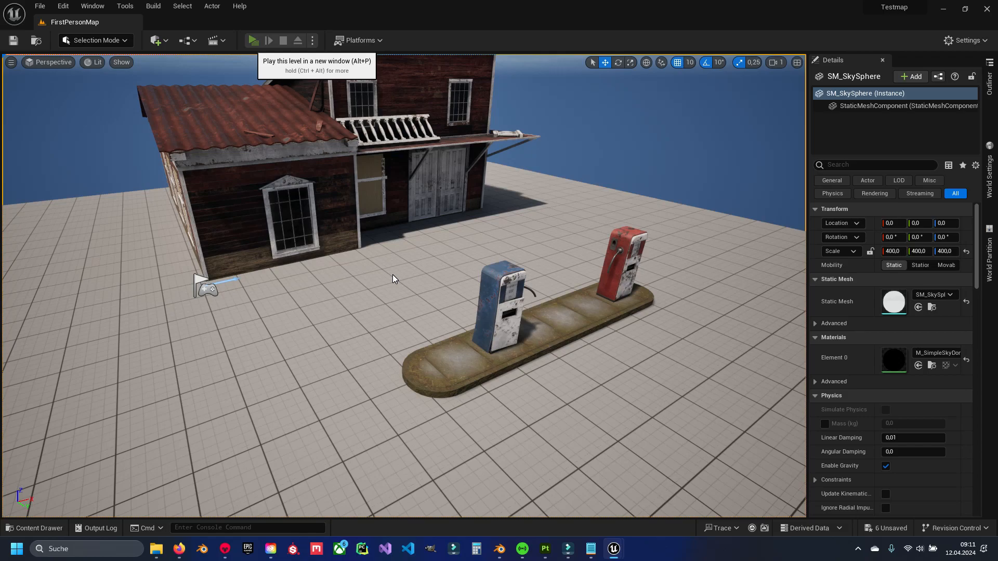
Play the level in a new window, walk around the building and both fuel pumps to check the textures, and end the preview
key(alt+p)
key(w)
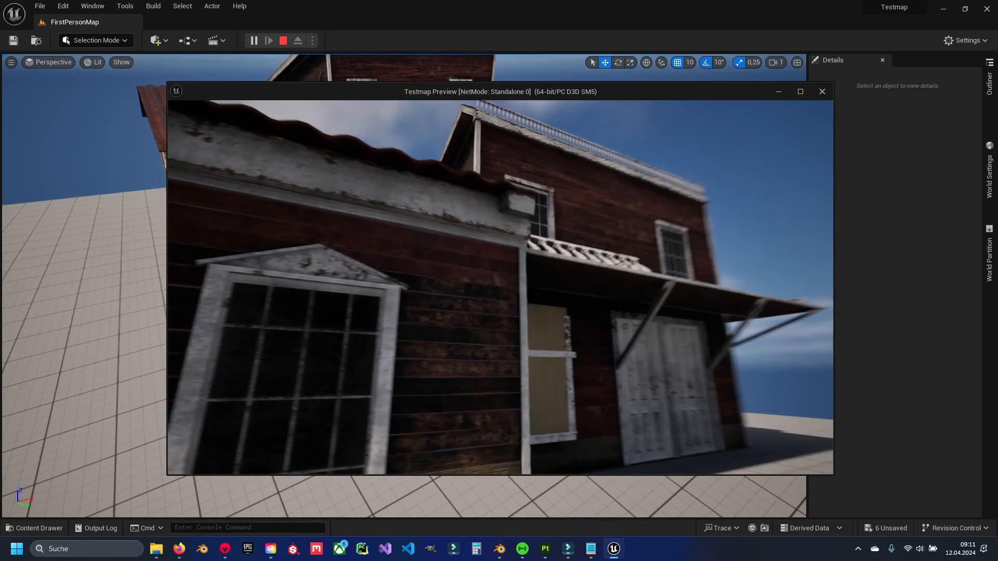
key(d)
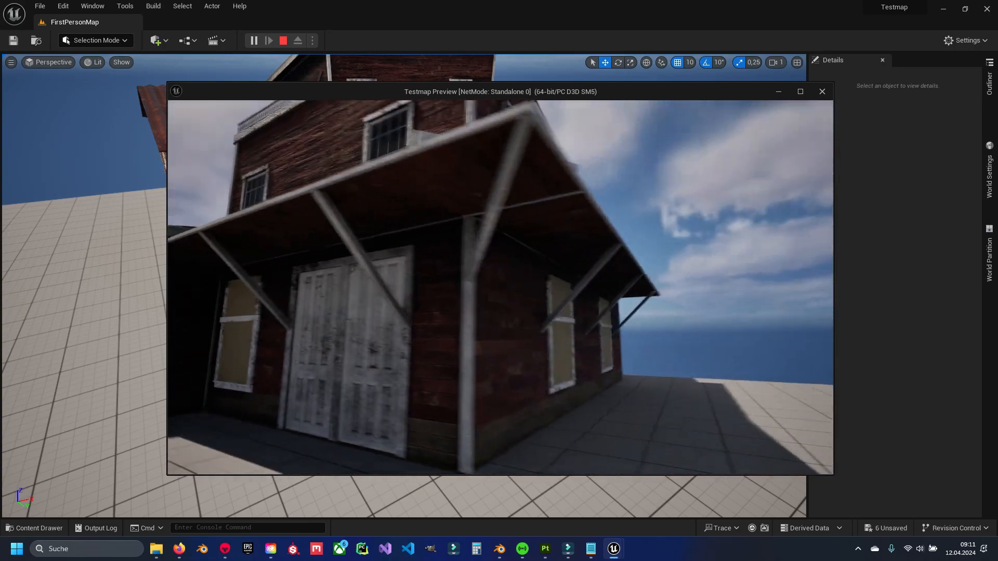
key(w)
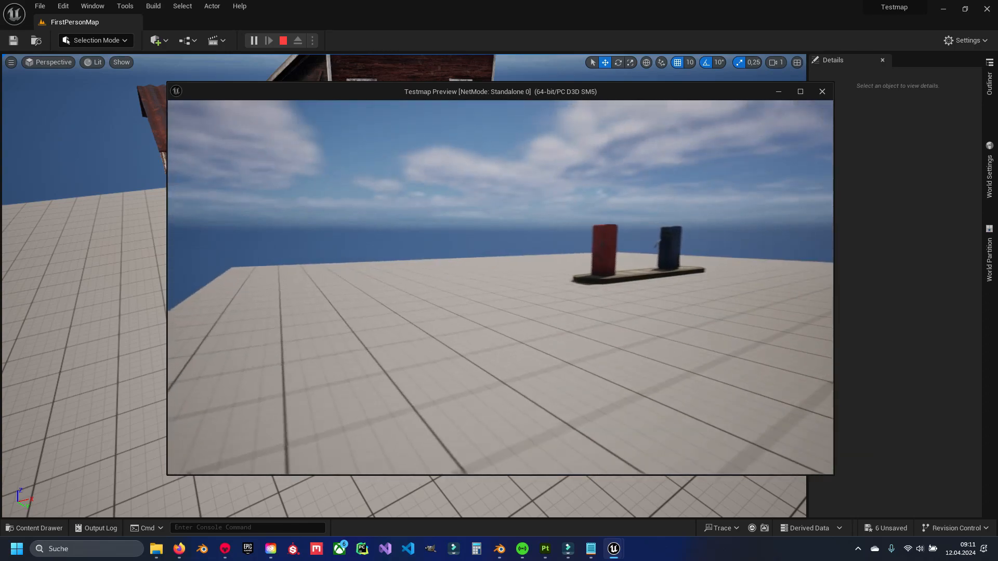
key(w)
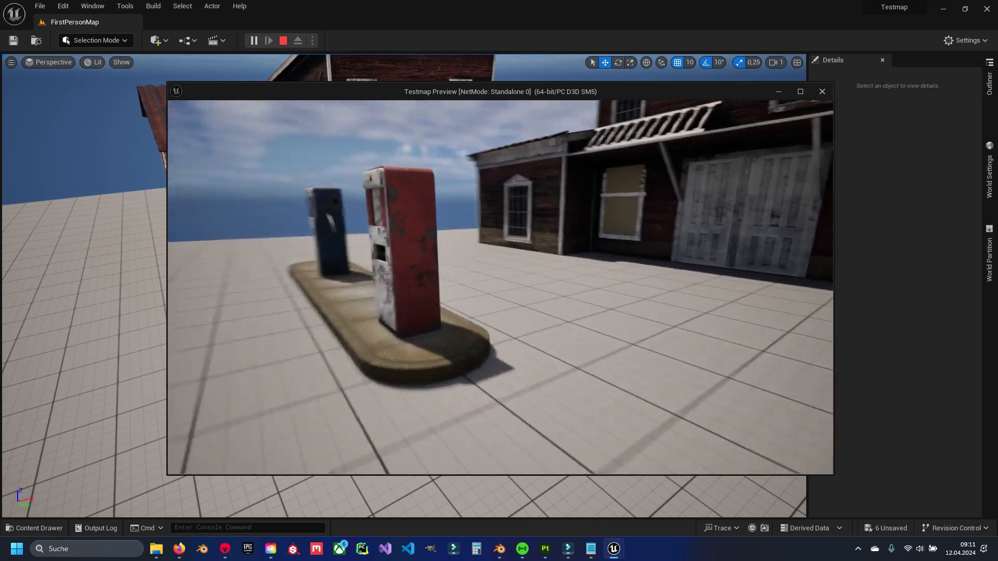
key(a)
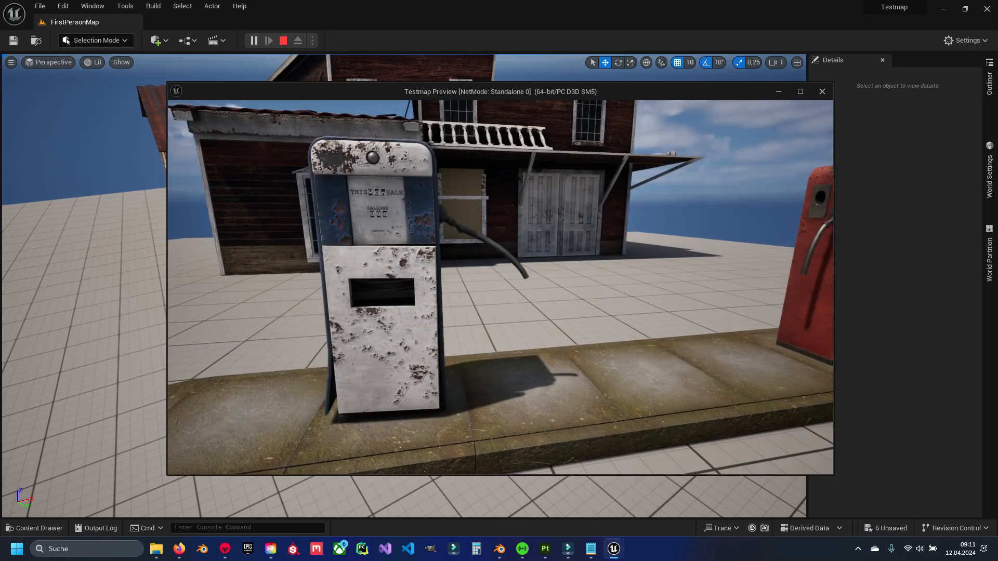
key(Escape)
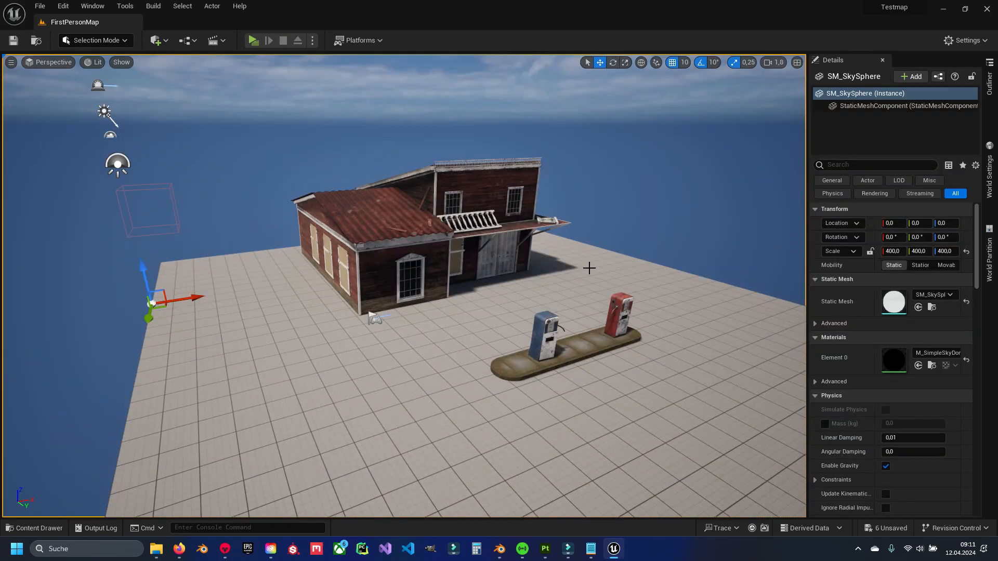